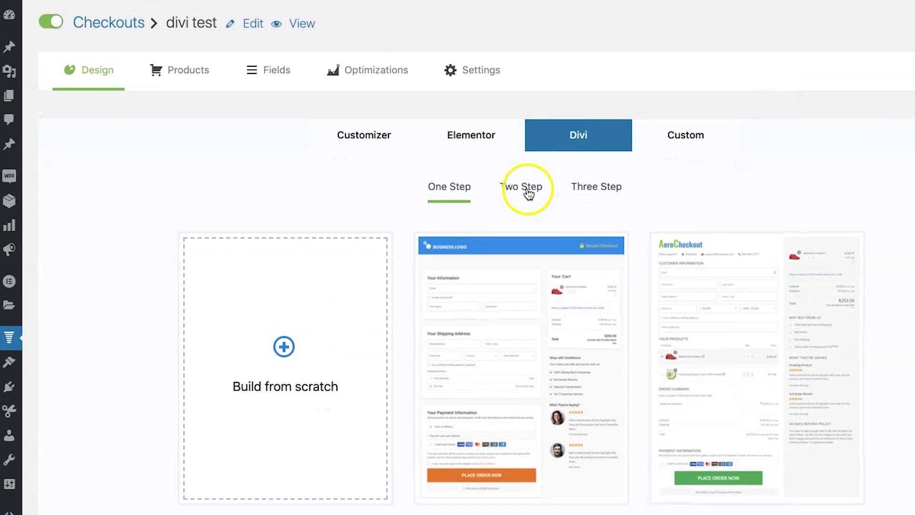
# Step: Import the Minimalist template from the three-step Divi designs into the divi test checkout and open it for editing
pyautogui.click(529, 191)
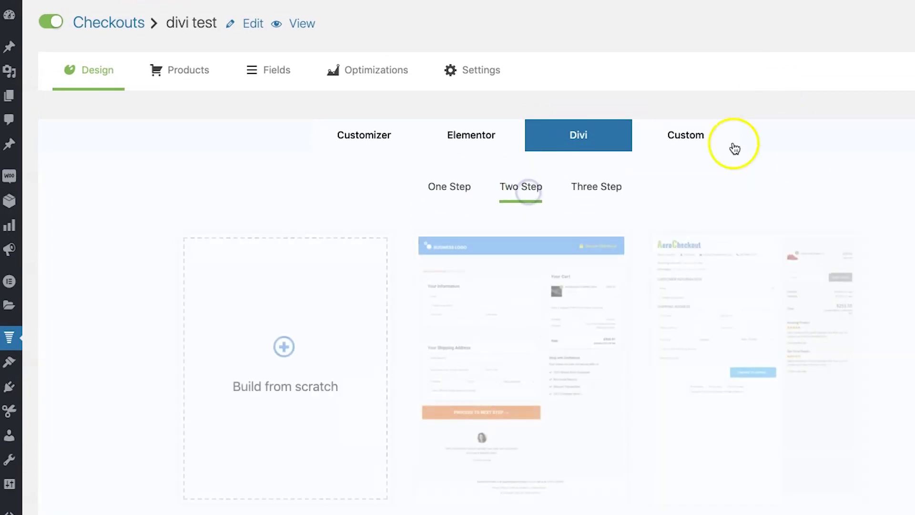
pyautogui.scroll(-4, 817, 218)
pyautogui.scroll(2, 597, 81)
pyautogui.click(596, 82)
pyautogui.scroll(-1, 841, 210)
pyautogui.scroll(-1, 840, 209)
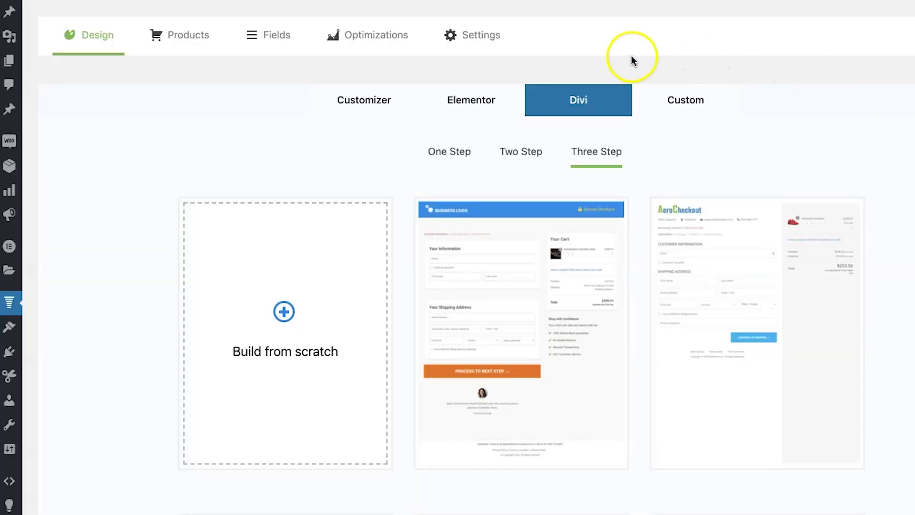
pyautogui.click(530, 366)
pyautogui.click(513, 342)
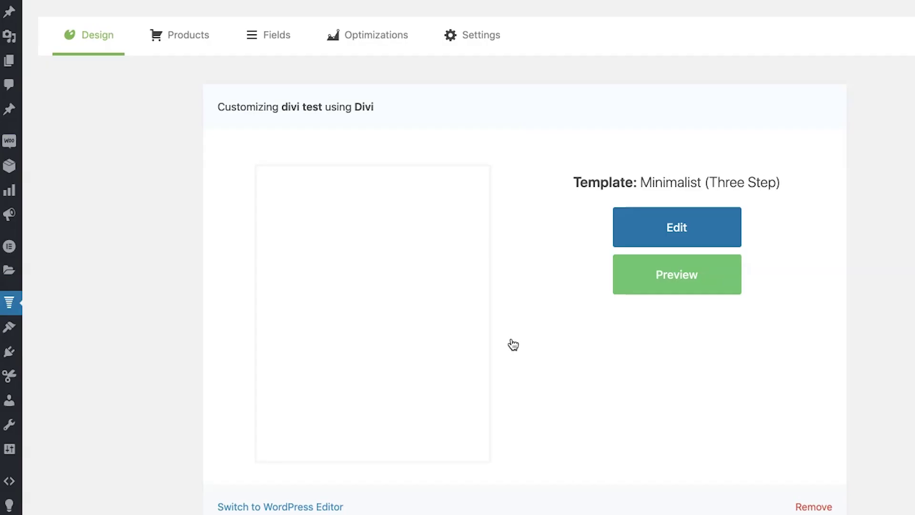
pyautogui.click(646, 212)
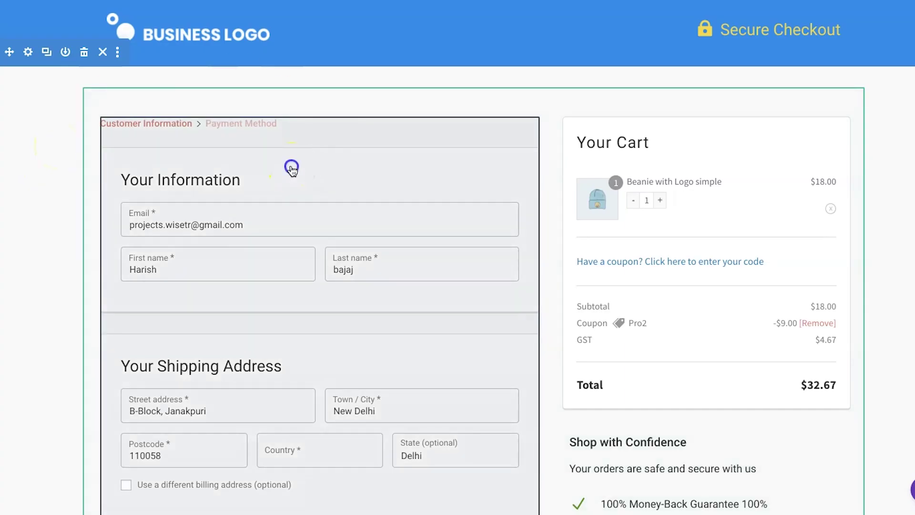
pyautogui.click(307, 167)
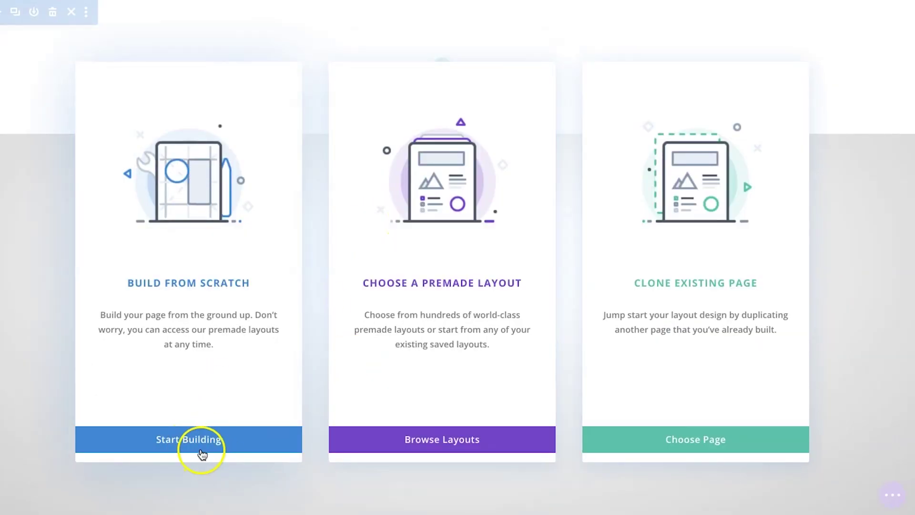
# Step: Start building the page from scratch with a two-column row and add a Checkout Form module to it
pyautogui.click(197, 448)
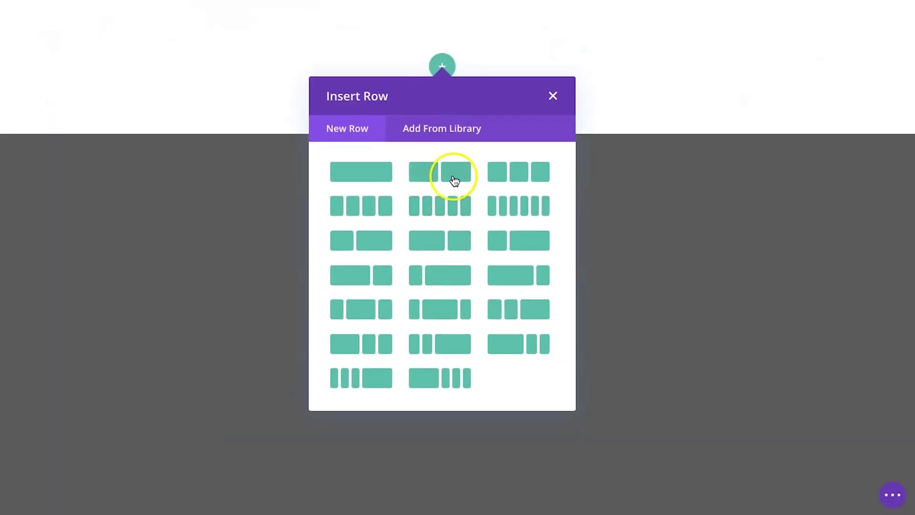
pyautogui.click(454, 180)
pyautogui.write('ch')
pyautogui.click(184, 206)
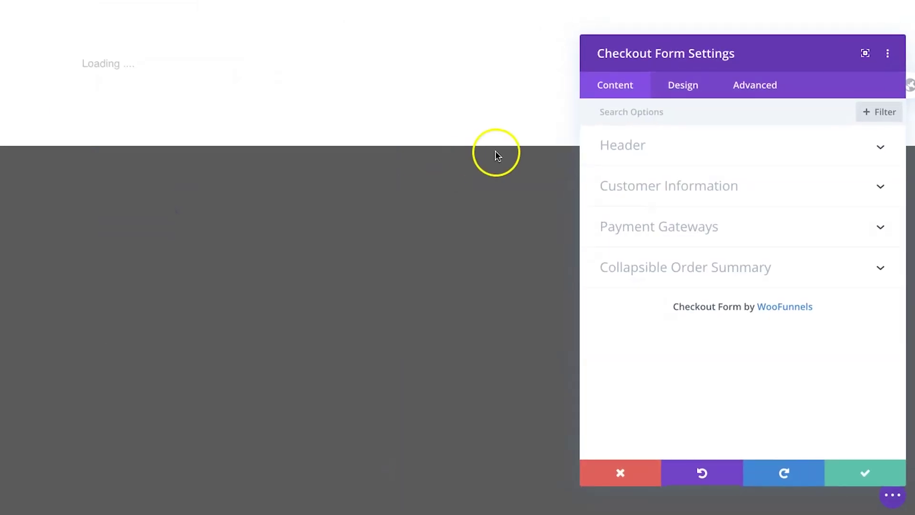
# Step: Give the mini cart a solid border with a bottom width of 3
pyautogui.moveTo(728, 57); pyautogui.dragTo(646, 56)
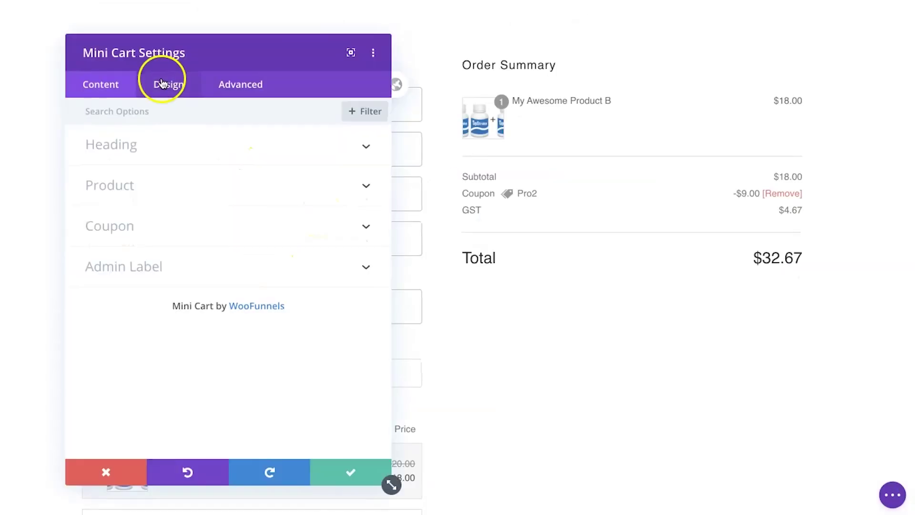
pyautogui.click(167, 82)
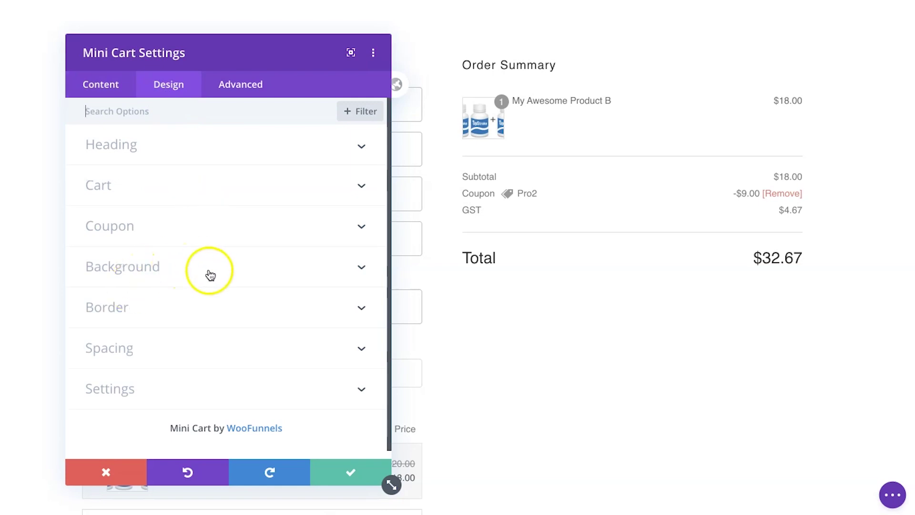
pyautogui.click(210, 307)
pyautogui.click(157, 288)
pyautogui.click(122, 320)
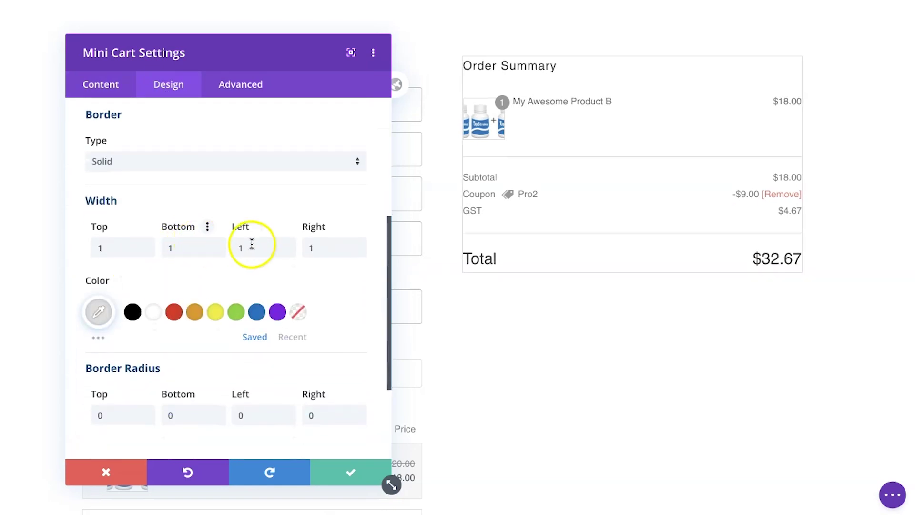
pyautogui.click(180, 246)
pyautogui.write('3')
pyautogui.click(217, 245)
# Step: Set the mini cart's border radius to 5 at the top, bottom, left and right
pyautogui.scroll(-3, 217, 245)
pyautogui.click(111, 329)
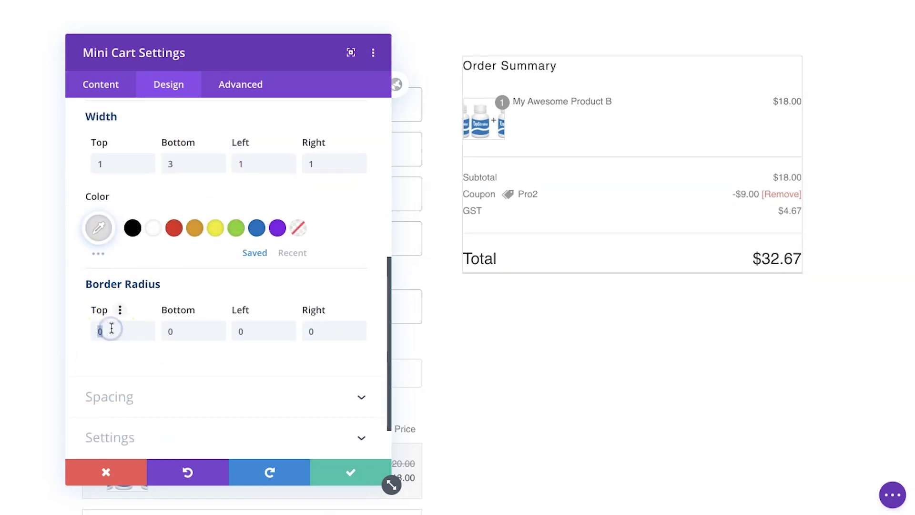
pyautogui.write('55')
pyautogui.click(338, 329)
pyautogui.write('5')
# Step: Set the mini cart's margin to 15px at the top and 33px at the bottom
pyautogui.scroll(-2, 316, 296)
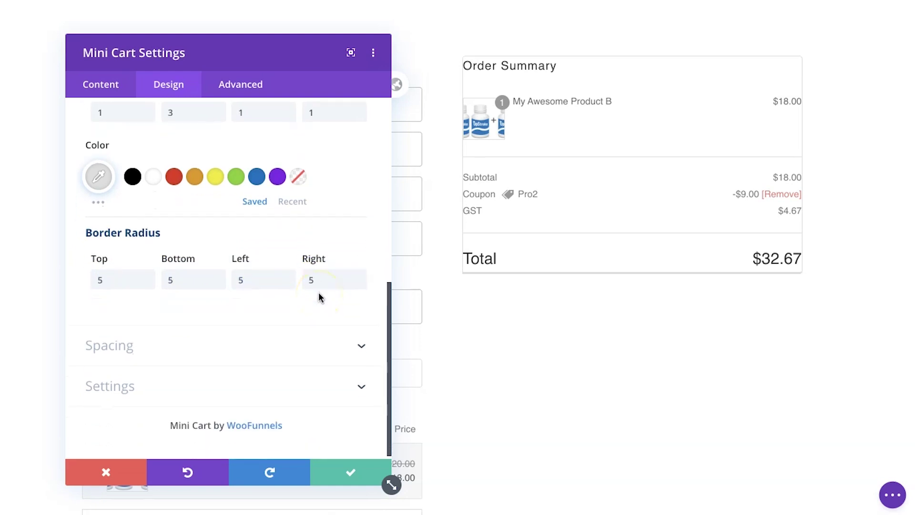
pyautogui.click(181, 344)
pyautogui.click(99, 248)
pyautogui.write('15')
pyautogui.click(180, 250)
pyautogui.write('33')
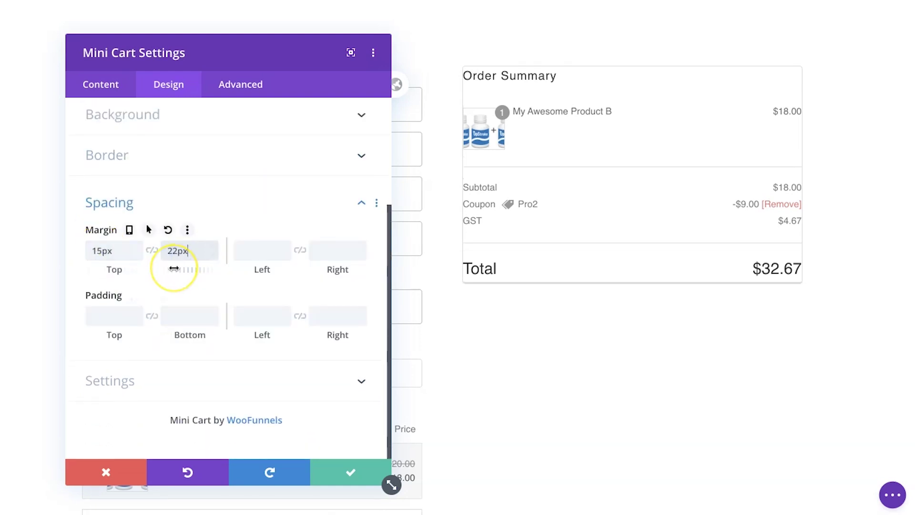
# Step: Set the mini cart's padding to 20px on all four sides, linking top with bottom and left with right
pyautogui.click(105, 317)
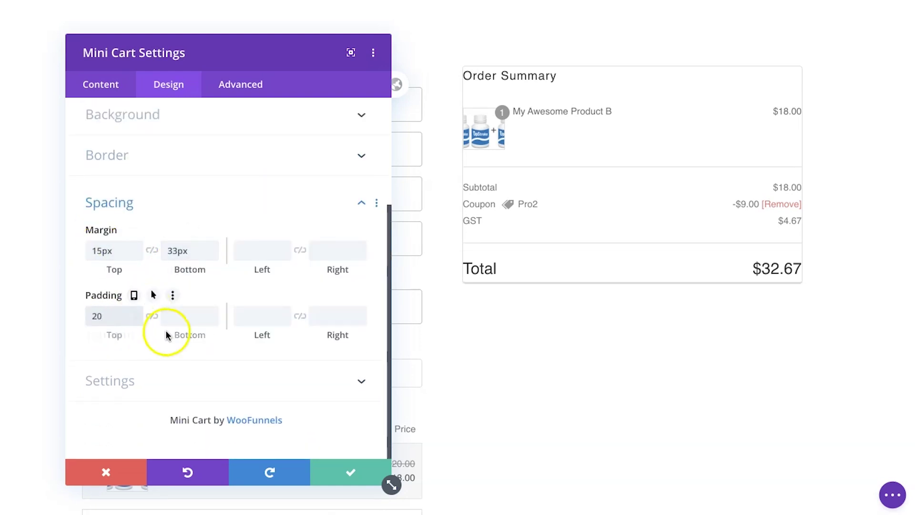
pyautogui.click(152, 316)
pyautogui.click(259, 316)
pyautogui.write('20')
pyautogui.click(300, 316)
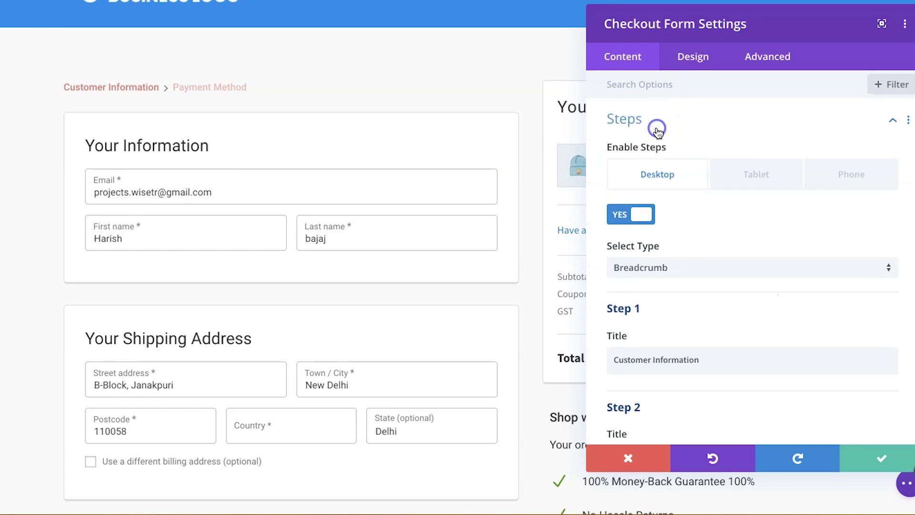
# Step: Switch the checkout form's desktop steps off and back on
pyautogui.scroll(-1, 655, 124)
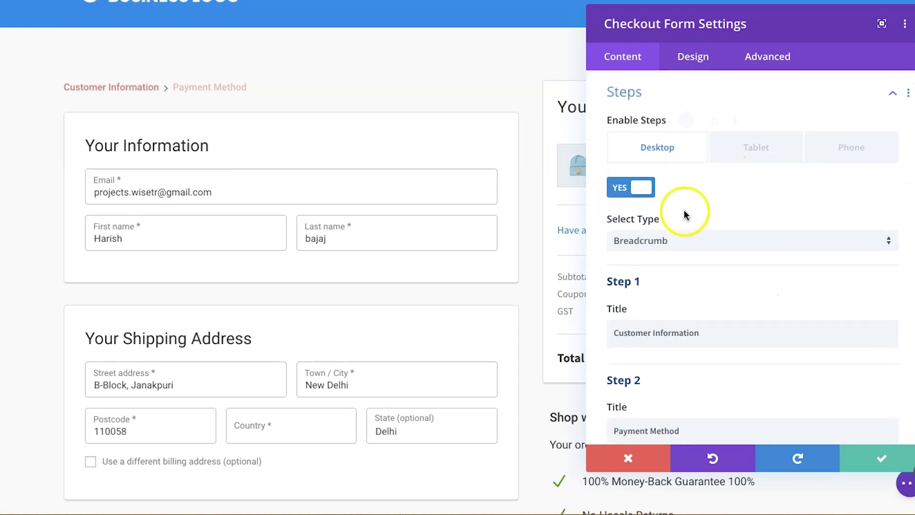
pyautogui.click(630, 188)
pyautogui.click(638, 210)
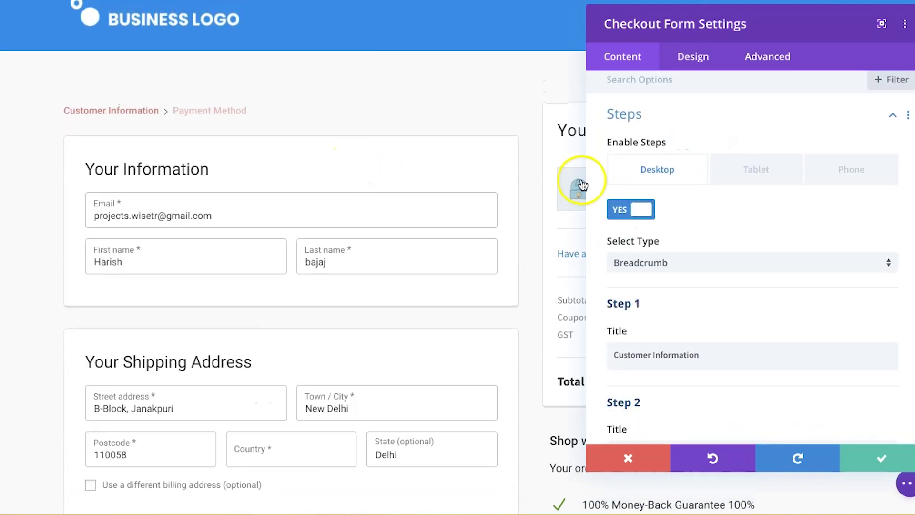
# Step: Set the checkout form's step type to Tabs and change the Step 1 heading to SHIPPING INFO
pyautogui.click(647, 262)
pyautogui.click(644, 280)
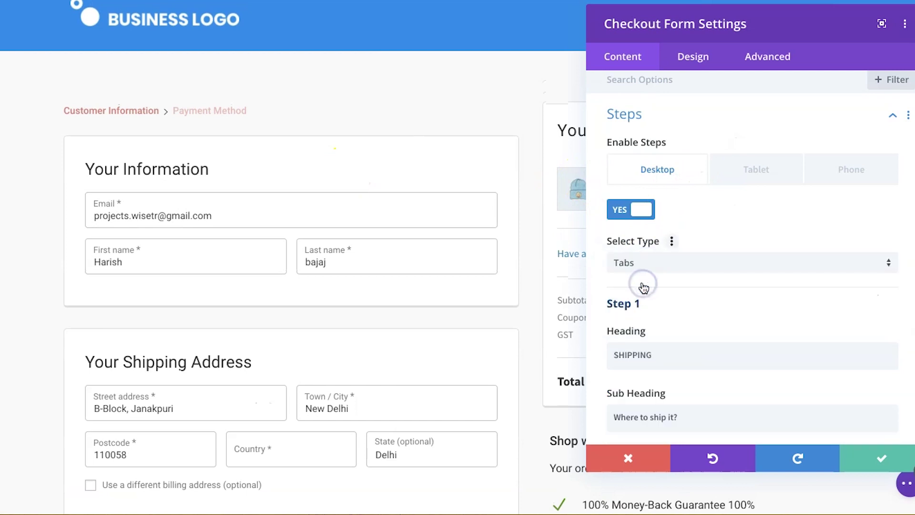
pyautogui.scroll(-3, 482, 292)
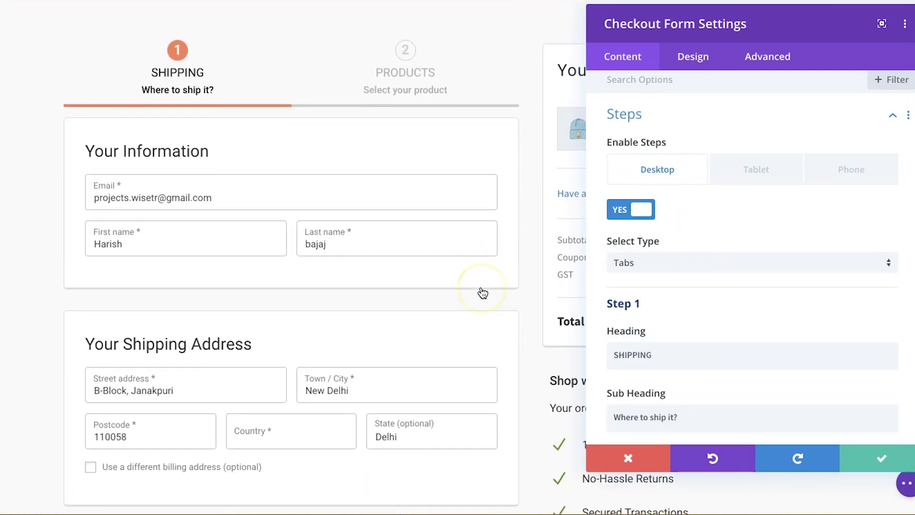
pyautogui.scroll(-3, 707, 278)
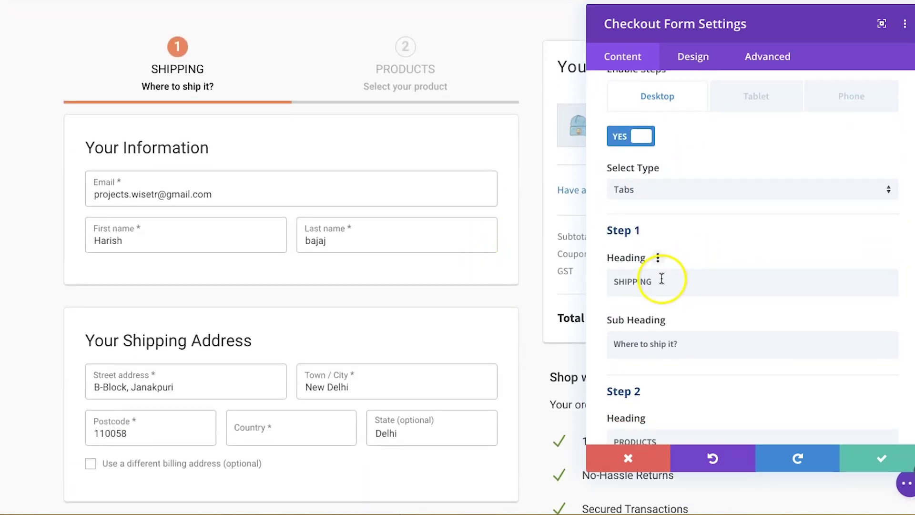
pyautogui.click(661, 279)
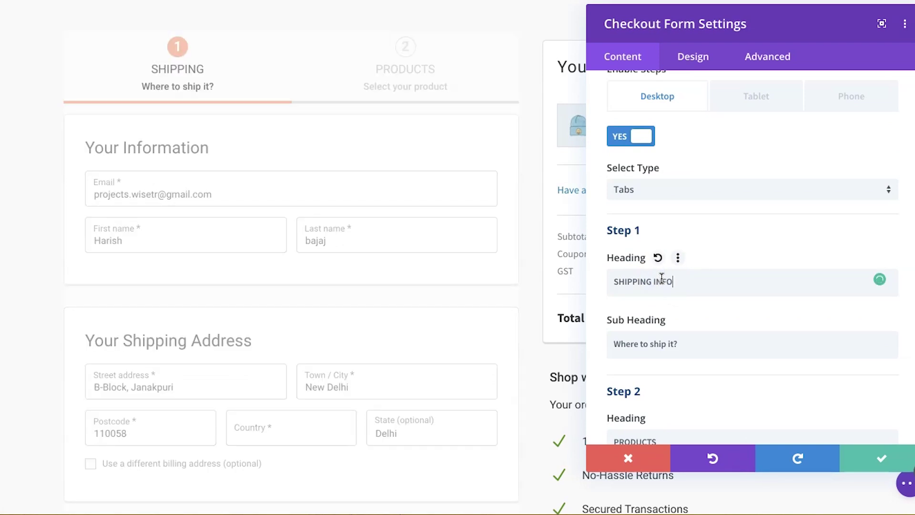
pyautogui.scroll(-1, 661, 279)
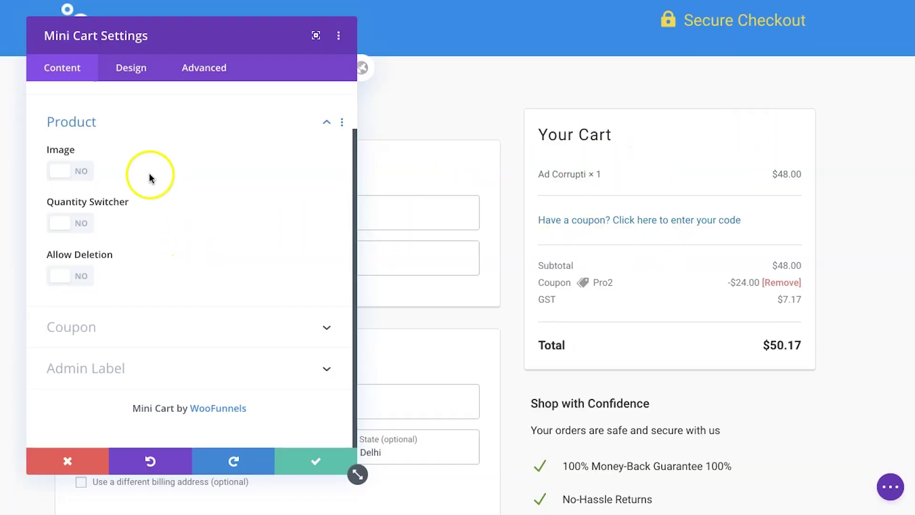
# Step: Enable the product image and the Allow Deletion option in the mini cart's product settings
pyautogui.click(69, 173)
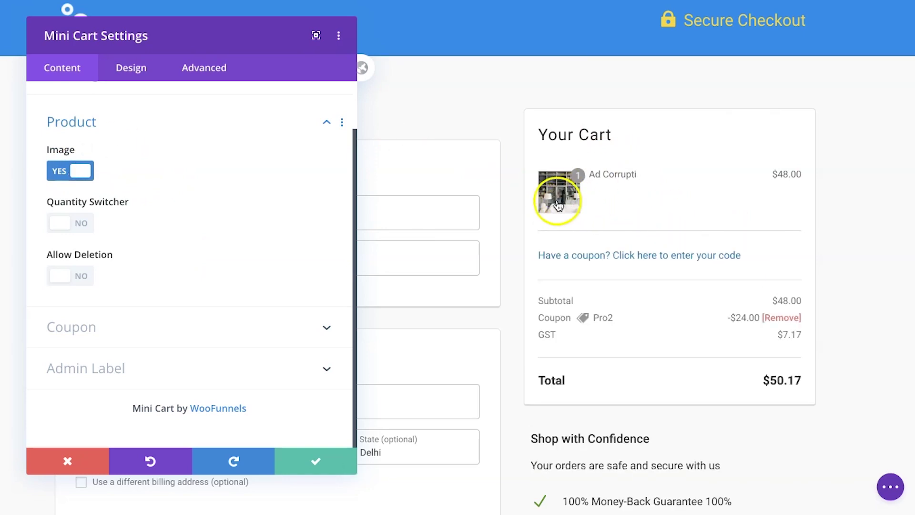
pyautogui.click(75, 174)
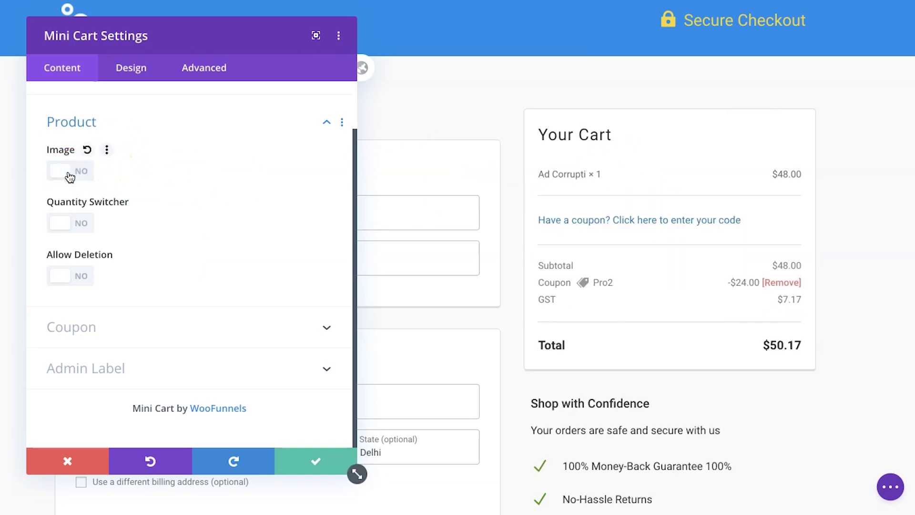
pyautogui.click(70, 175)
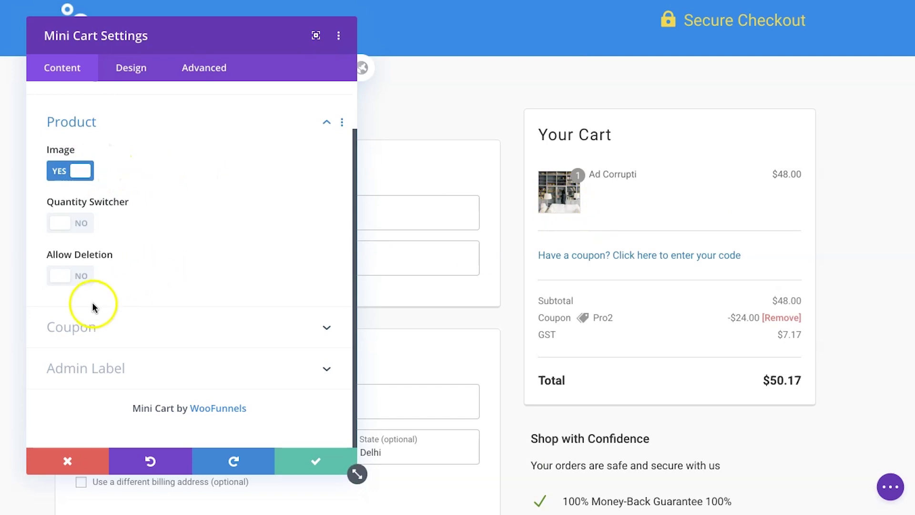
pyautogui.click(72, 275)
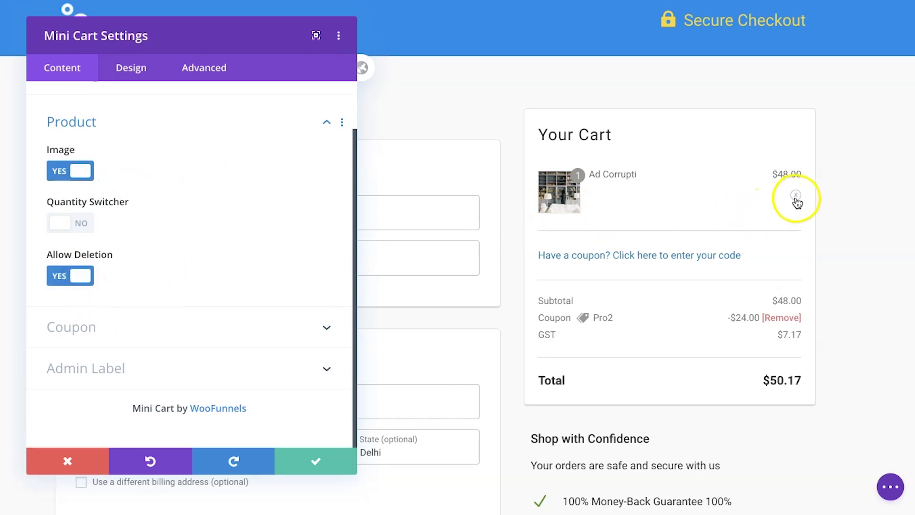
pyautogui.click(564, 324)
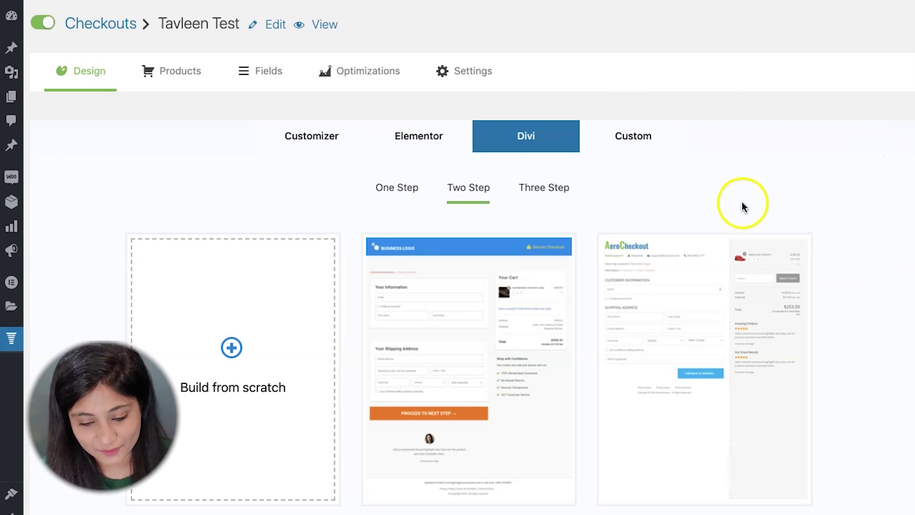
# Step: Look through the two-step Divi checkout templates and preview the Minimalist design
pyautogui.scroll(-2, 740, 203)
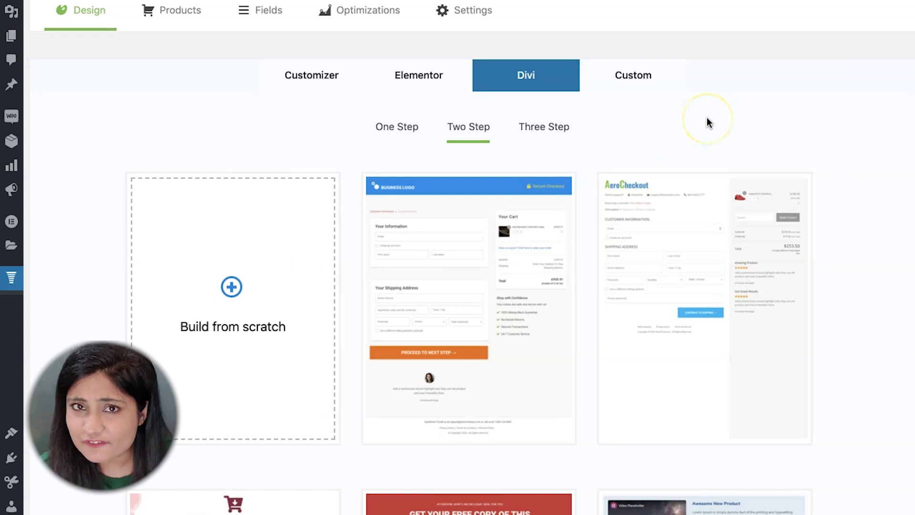
pyautogui.scroll(-5, 709, 122)
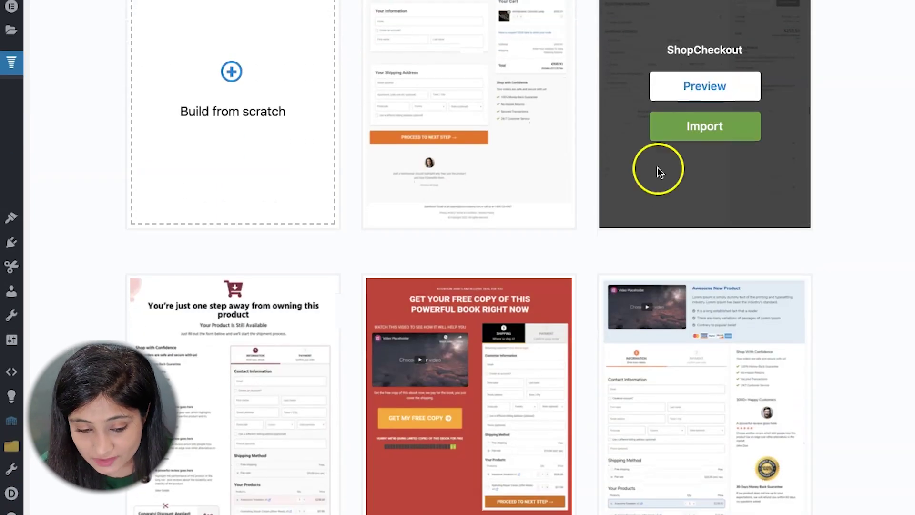
pyautogui.scroll(-3, 602, 260)
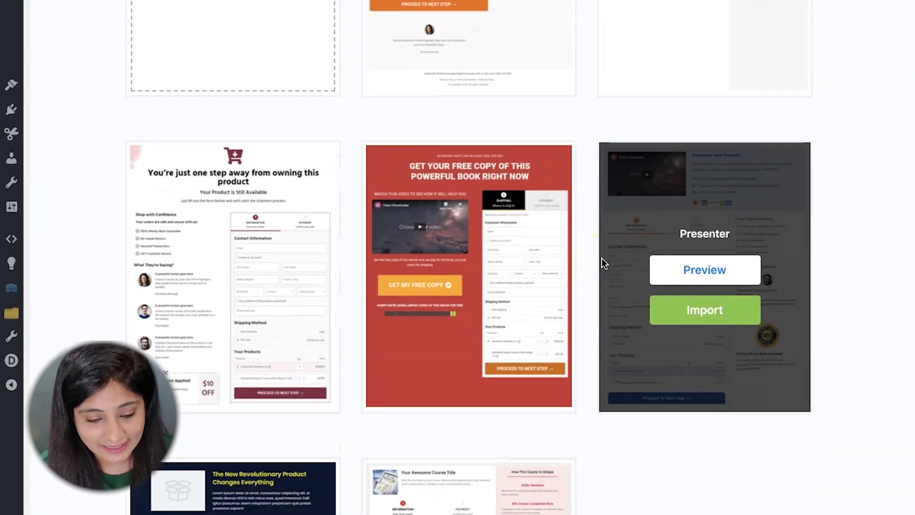
pyautogui.scroll(8, 602, 258)
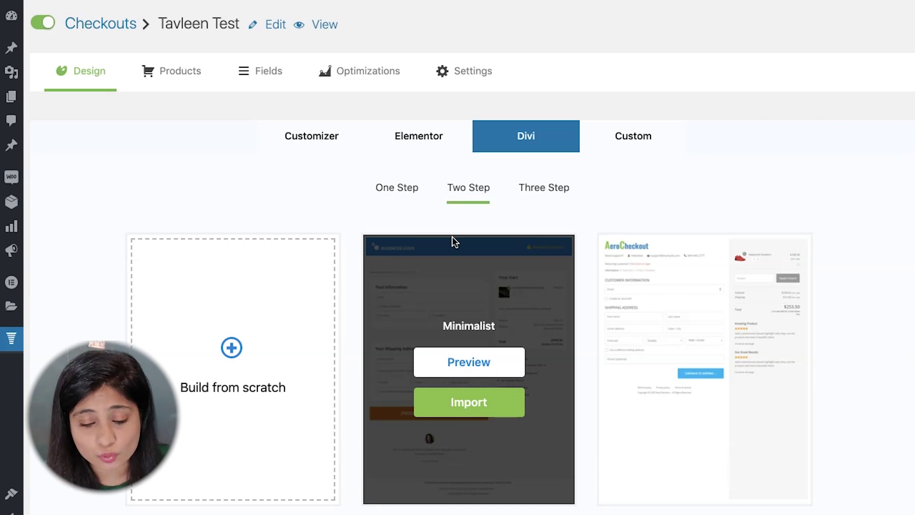
pyautogui.scroll(-5, 788, 172)
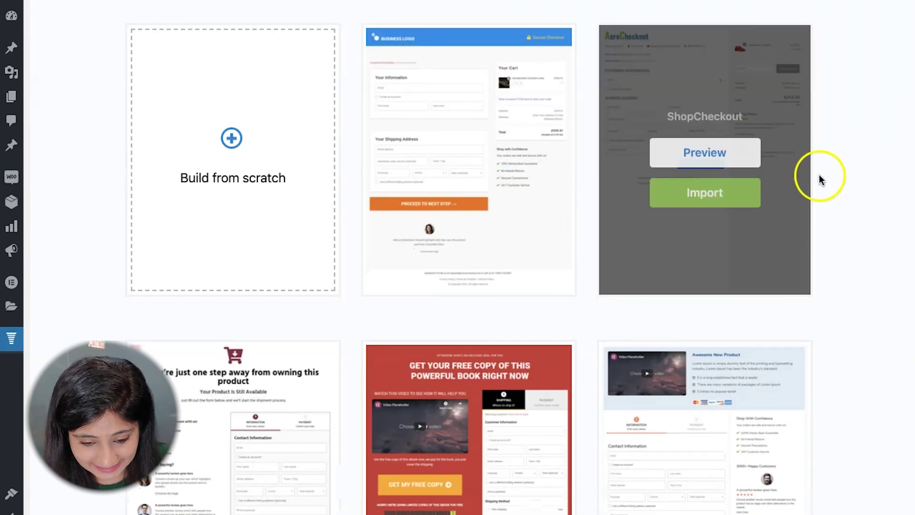
pyautogui.scroll(3, 846, 180)
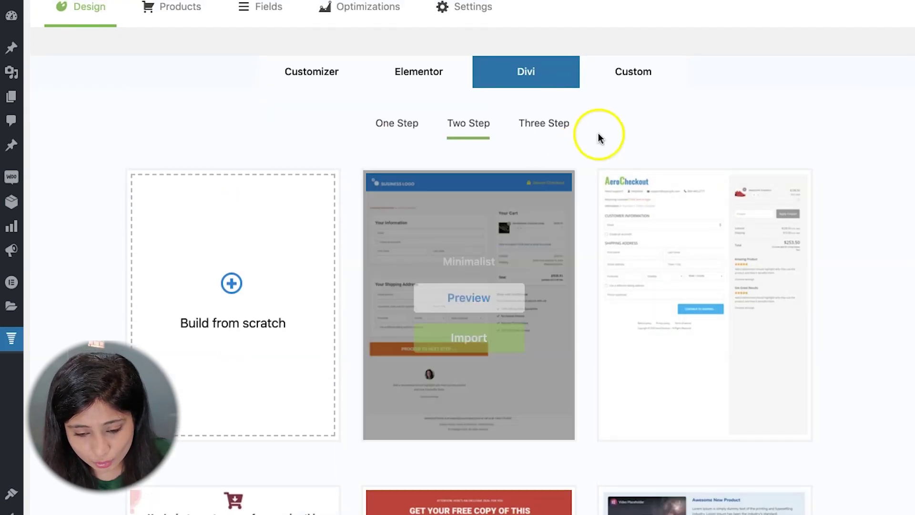
pyautogui.scroll(-1, 598, 137)
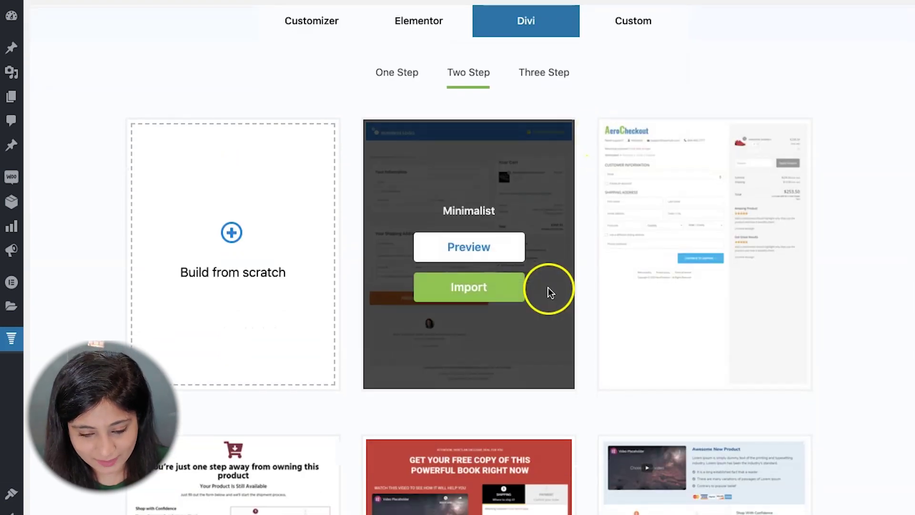
pyautogui.scroll(-1, 515, 267)
pyautogui.click(482, 231)
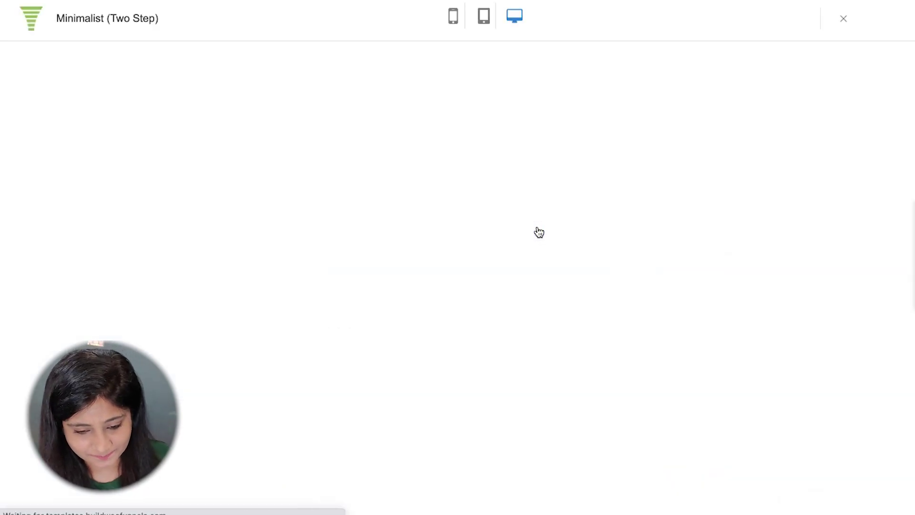
# Step: Examine the Minimalist two-step desktop preview, raising My Awesome Product A's quantity to 2 and expanding the coupon field in the cart
pyautogui.scroll(-1, 546, 253)
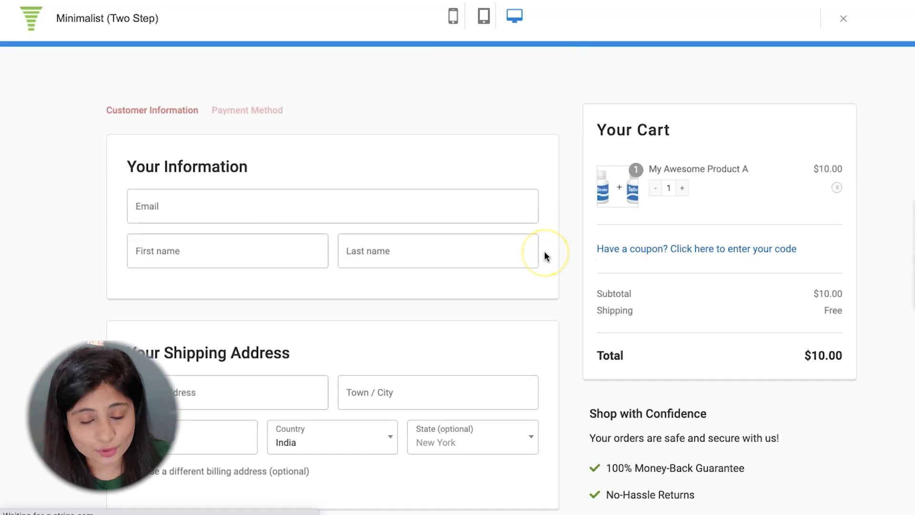
pyautogui.scroll(-2, 546, 256)
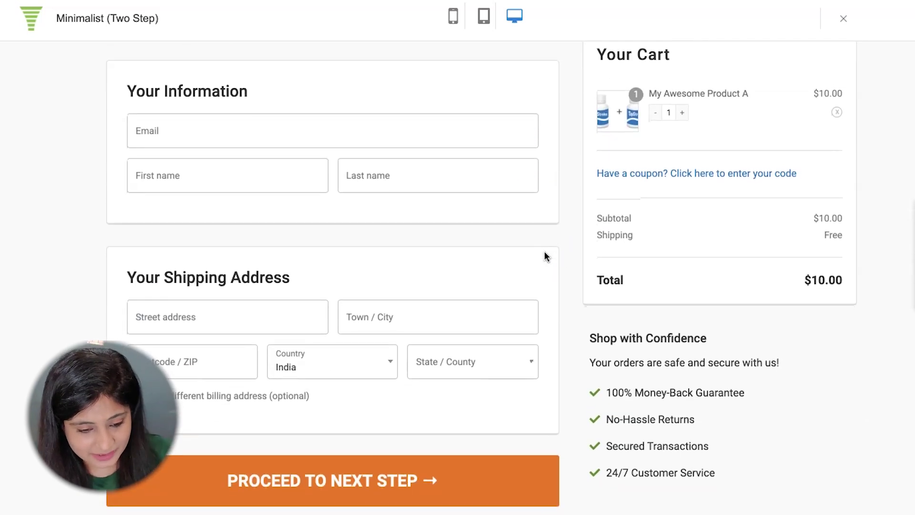
pyautogui.scroll(3, 544, 256)
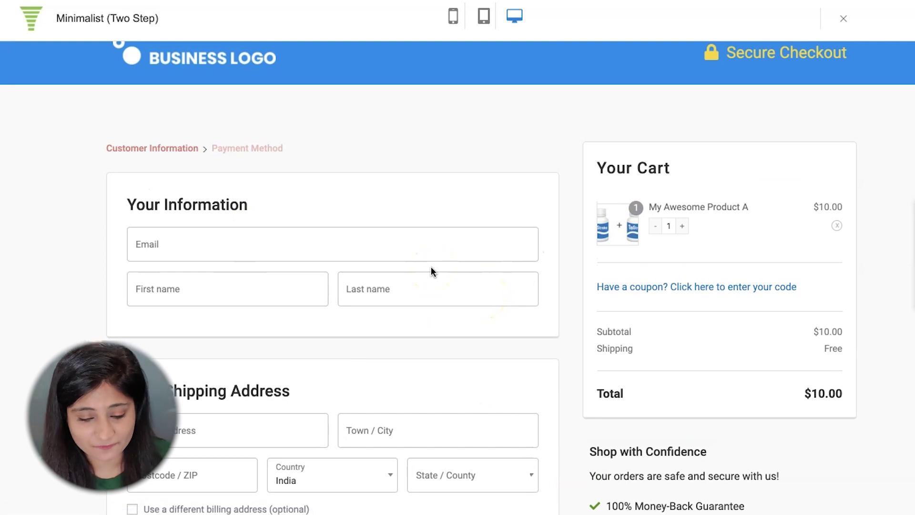
pyautogui.scroll(-1, 431, 268)
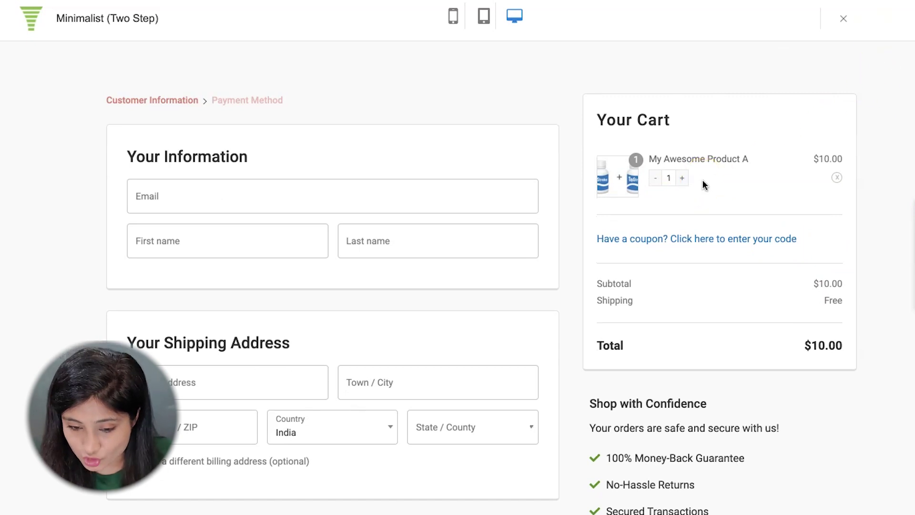
pyautogui.click(684, 179)
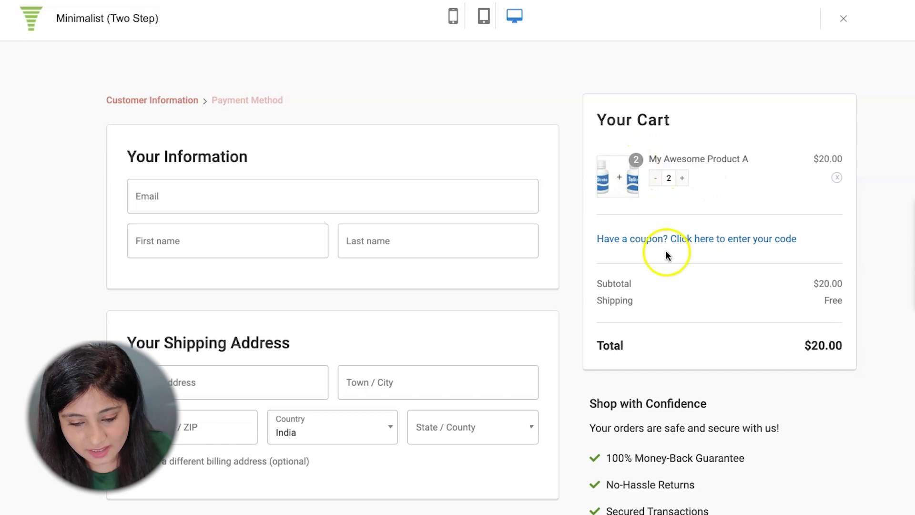
pyautogui.click(666, 240)
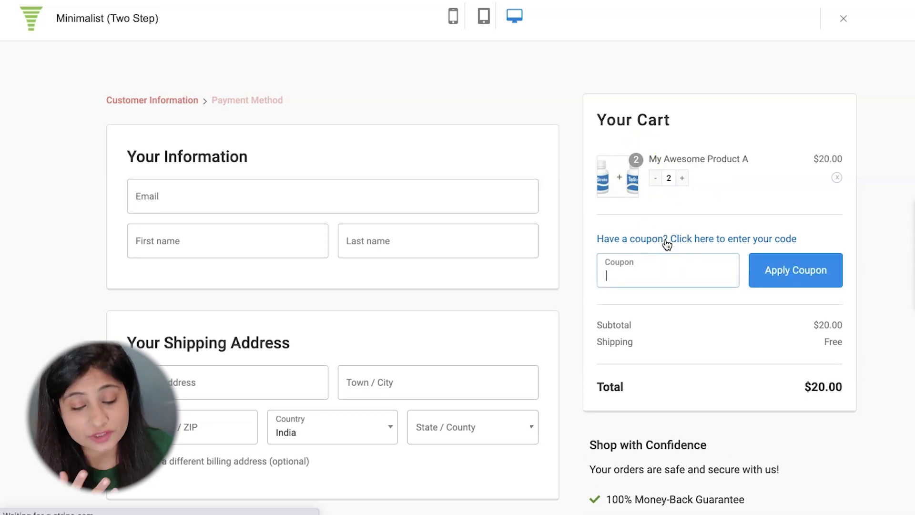
pyautogui.scroll(-1, 700, 313)
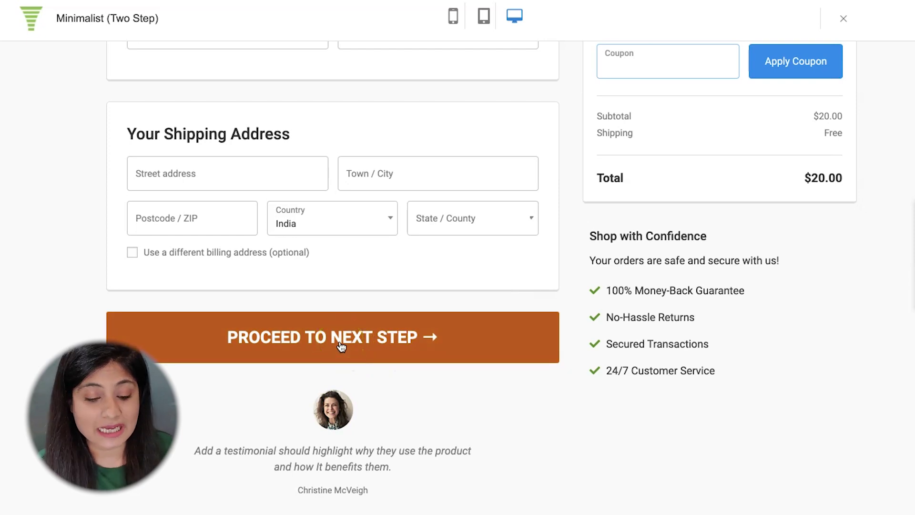
pyautogui.scroll(5, 341, 346)
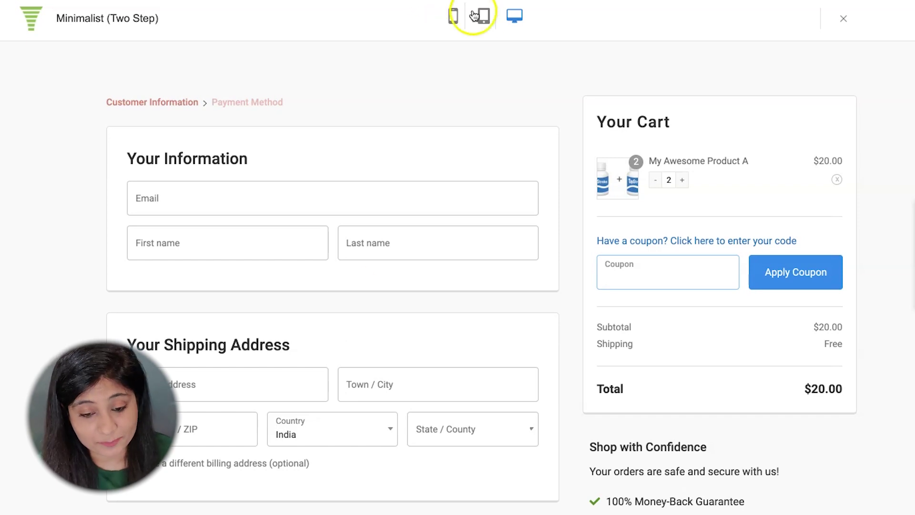
# Step: Preview the Minimalist two-step checkout at mobile size, expanding and collapsing its order summary and reviewing the full page
pyautogui.click(457, 19)
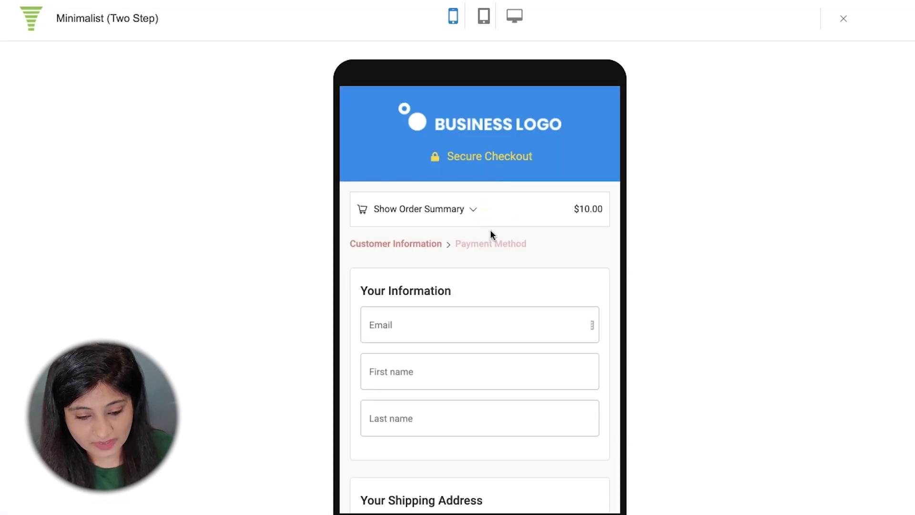
pyautogui.scroll(-6, 520, 302)
pyautogui.scroll(-10, 519, 306)
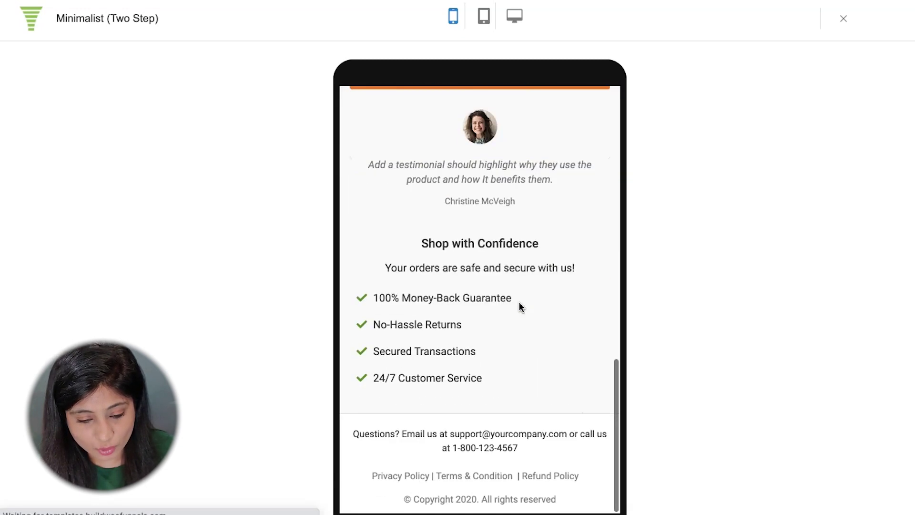
pyautogui.scroll(15, 519, 305)
pyautogui.click(468, 210)
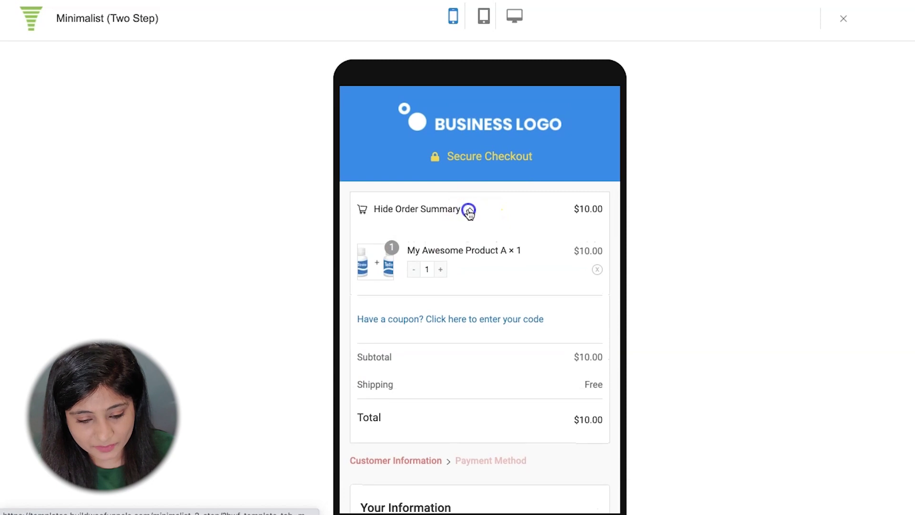
pyautogui.click(469, 210)
pyautogui.click(468, 210)
pyautogui.click(468, 209)
pyautogui.scroll(-10, 489, 385)
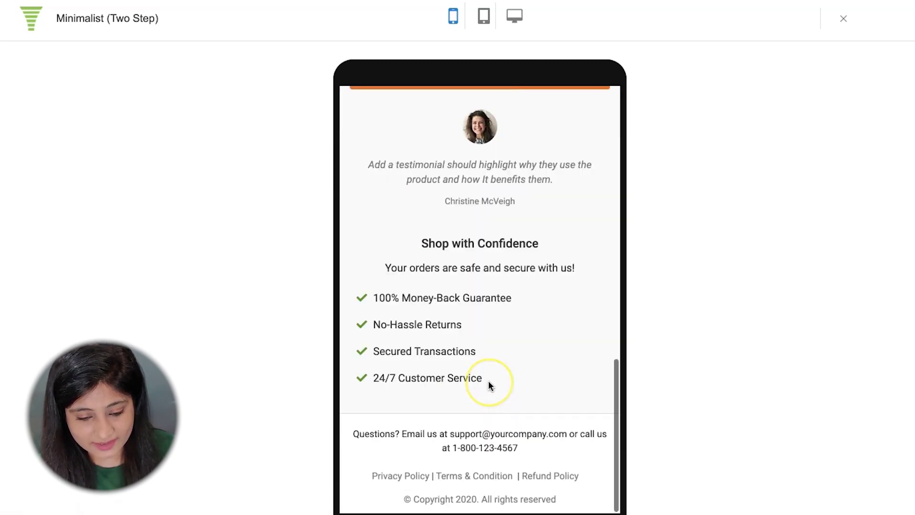
pyautogui.scroll(12, 489, 384)
# Step: Look through the remaining two-step Divi checkout templates and open the Razor design's preview
pyautogui.scroll(-2, 488, 381)
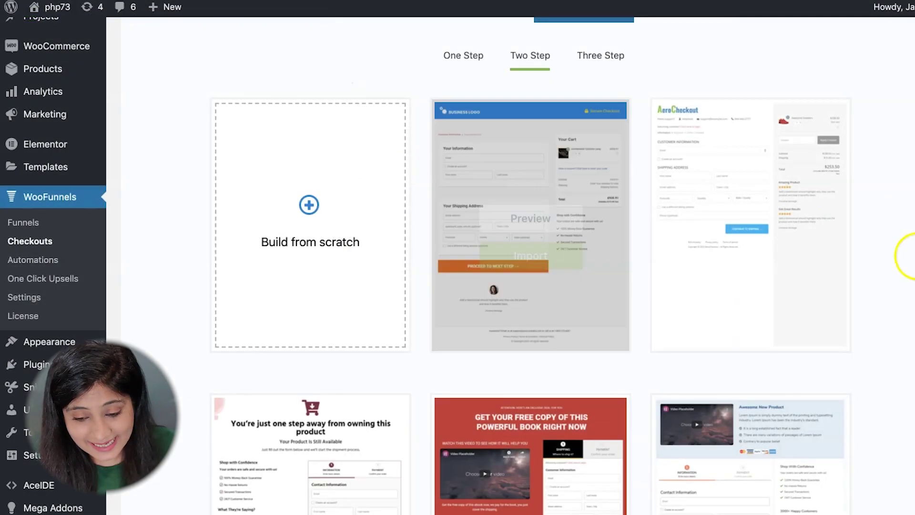
pyautogui.scroll(-5, 893, 251)
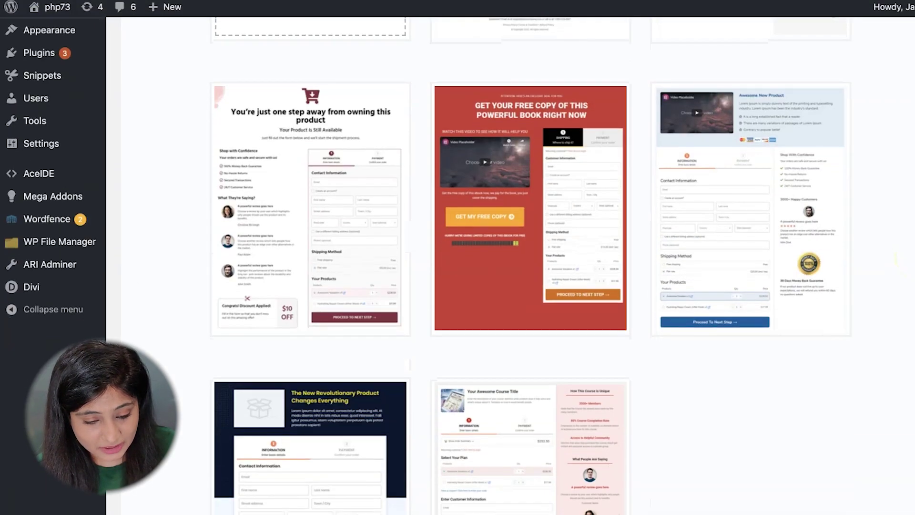
pyautogui.scroll(-4, 893, 251)
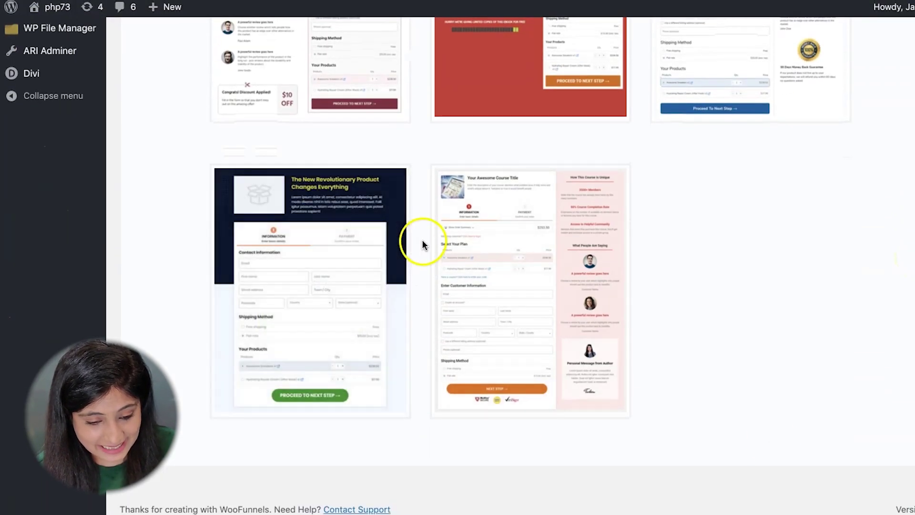
pyautogui.click(310, 293)
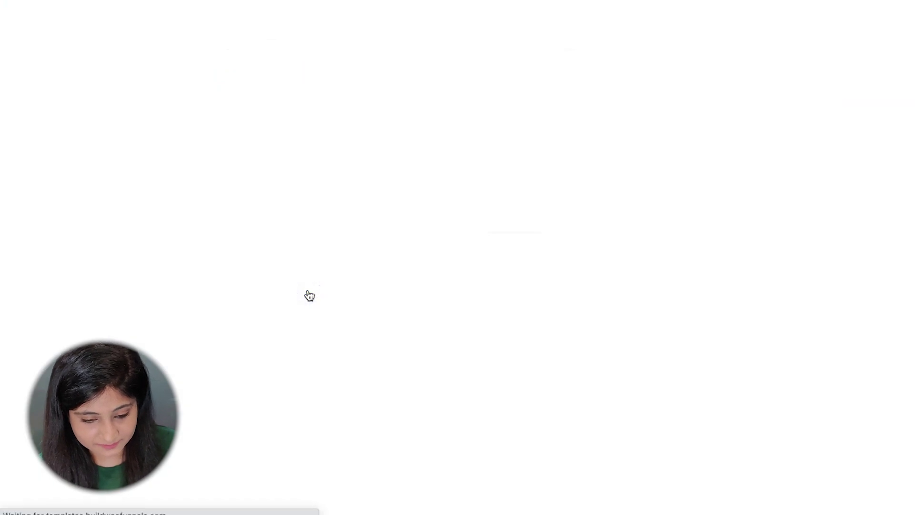
# Step: Examine the Razor preview's product header, step tabs, contact form, product selection, money-back guarantee and customer reviews
pyautogui.click(701, 180)
pyautogui.click(707, 185)
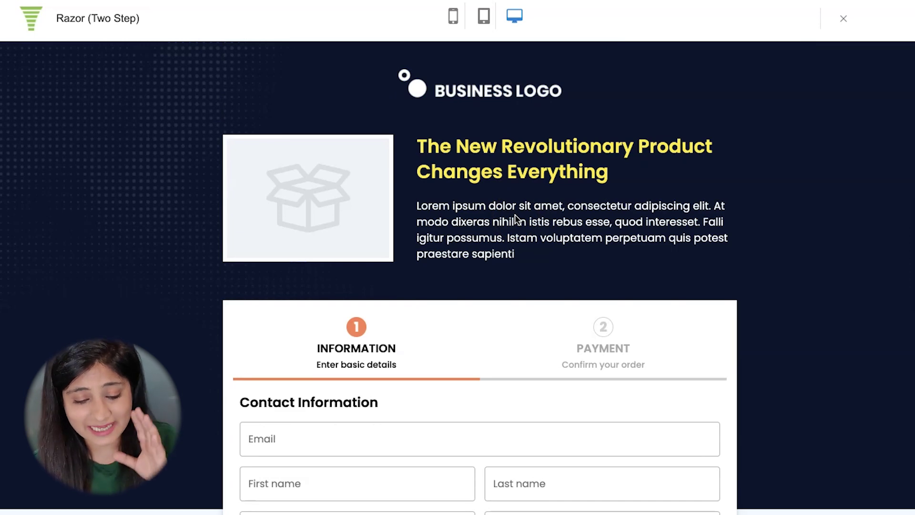
pyautogui.click(528, 212)
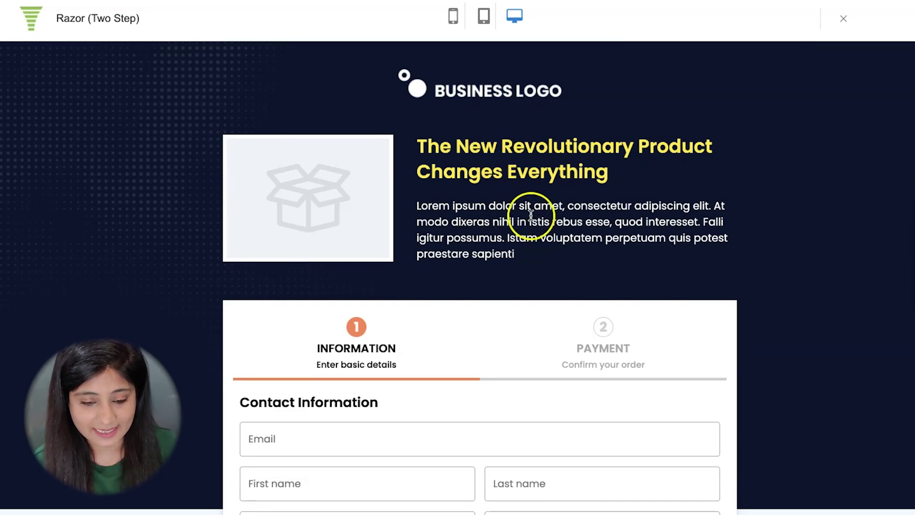
pyautogui.click(660, 260)
pyautogui.scroll(-3, 659, 259)
pyautogui.click(471, 210)
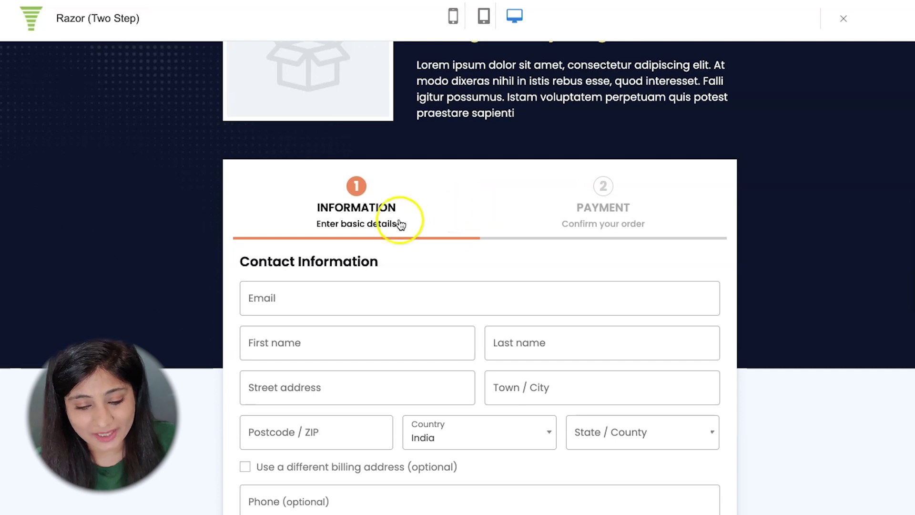
pyautogui.scroll(-1, 585, 243)
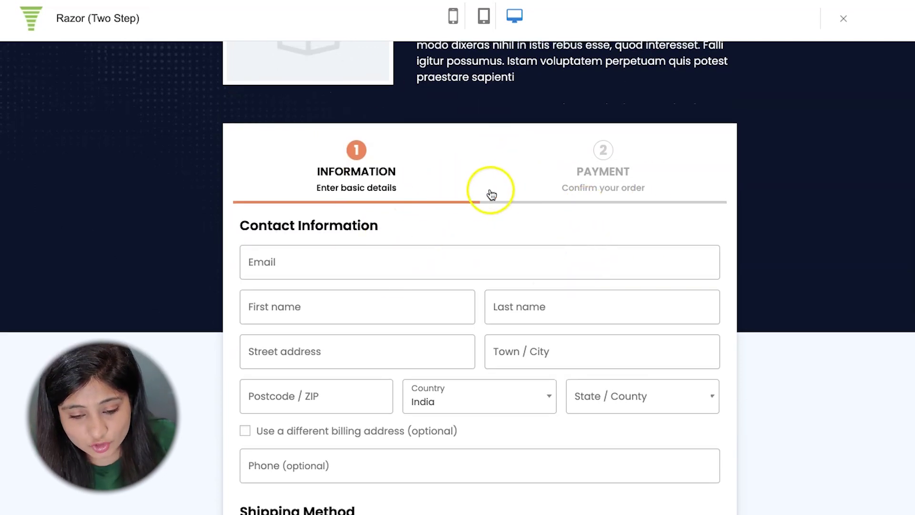
pyautogui.scroll(-10, 625, 205)
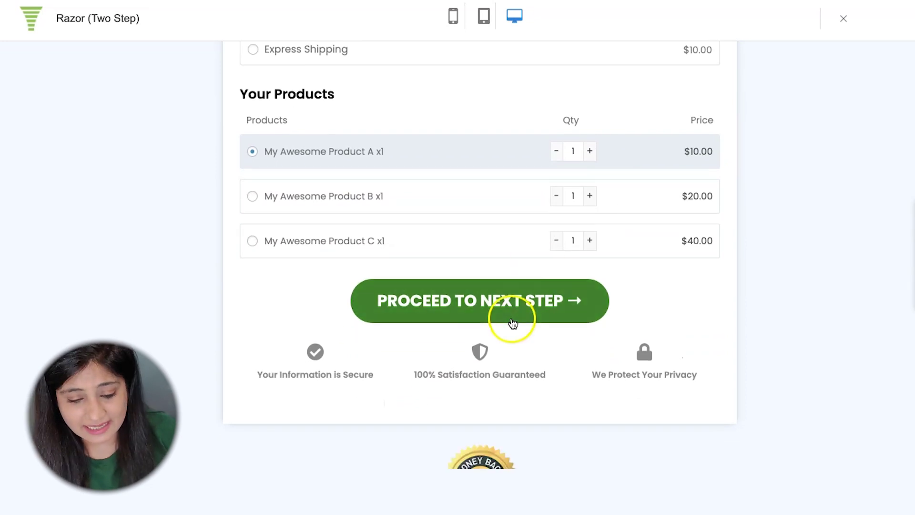
pyautogui.scroll(-4, 535, 307)
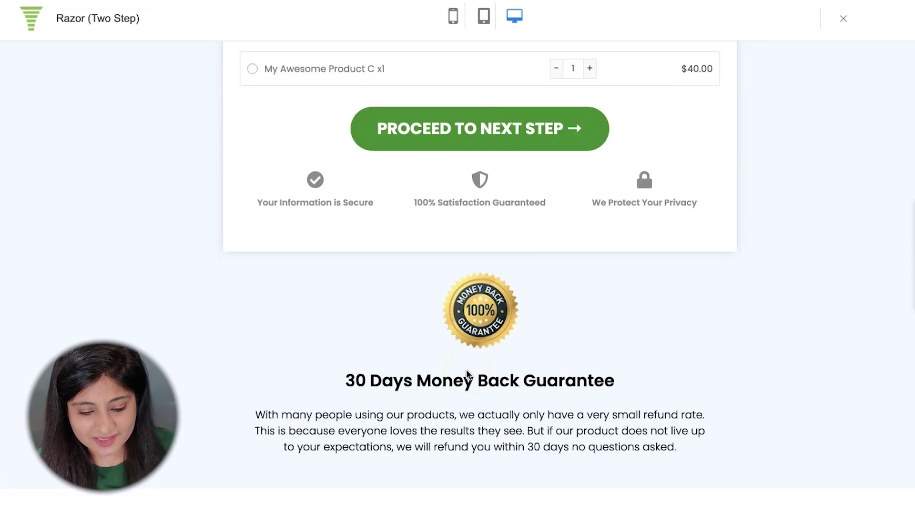
pyautogui.scroll(-4, 468, 374)
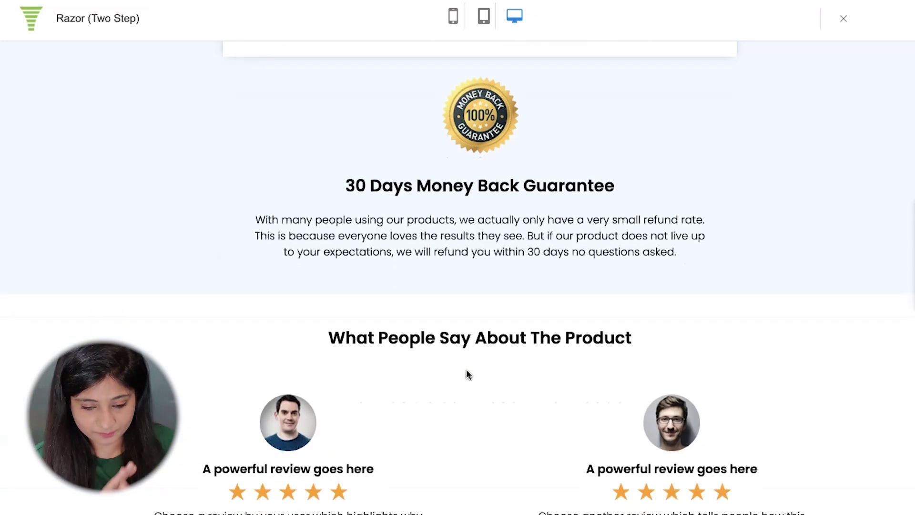
pyautogui.scroll(-3, 467, 374)
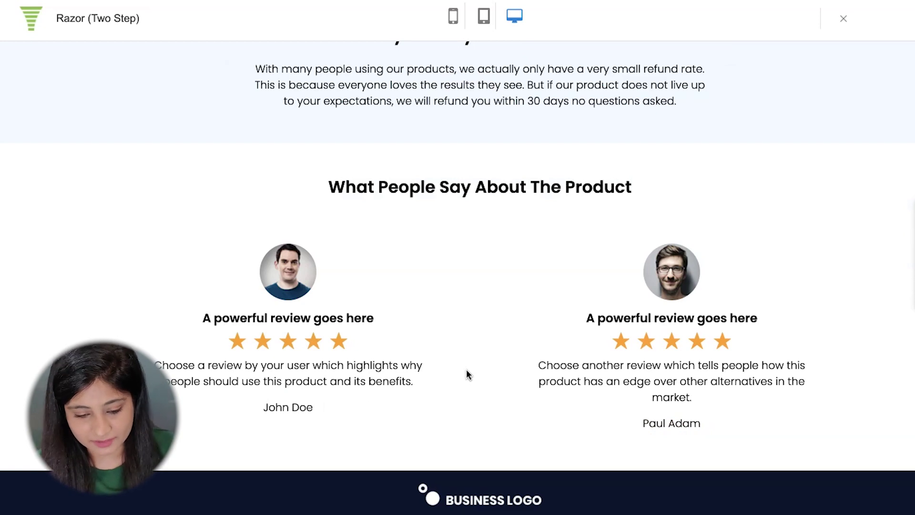
# Step: Return to the Razor preview's header and review the whole page again down to the customer reviews
pyautogui.scroll(15, 468, 374)
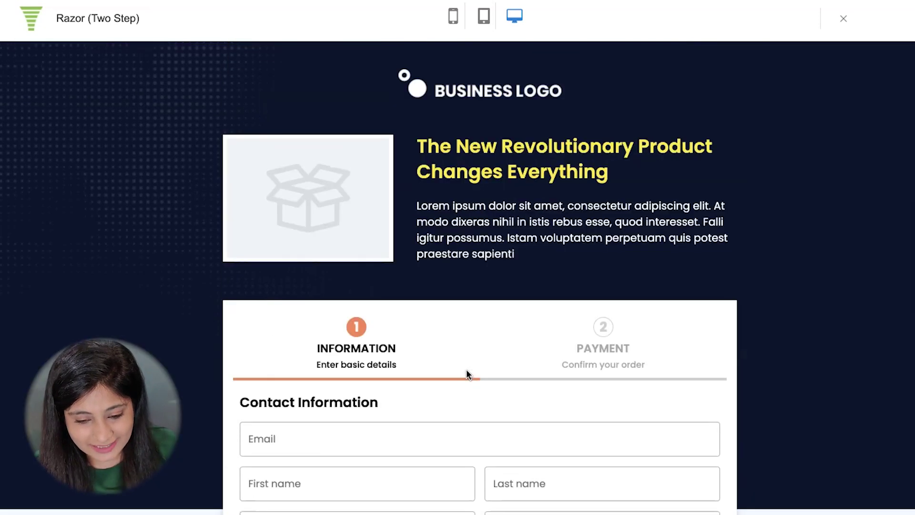
pyautogui.scroll(-1, 528, 149)
pyautogui.scroll(1, 536, 127)
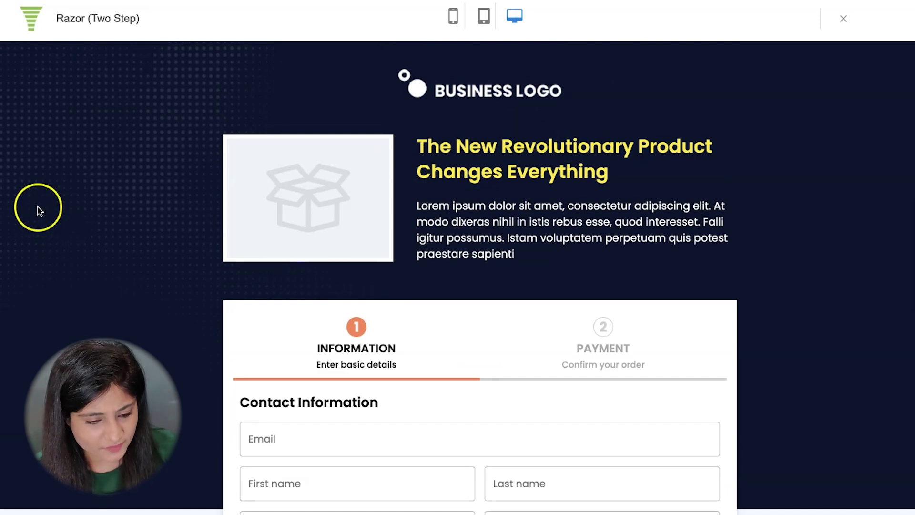
pyautogui.scroll(-1, 206, 187)
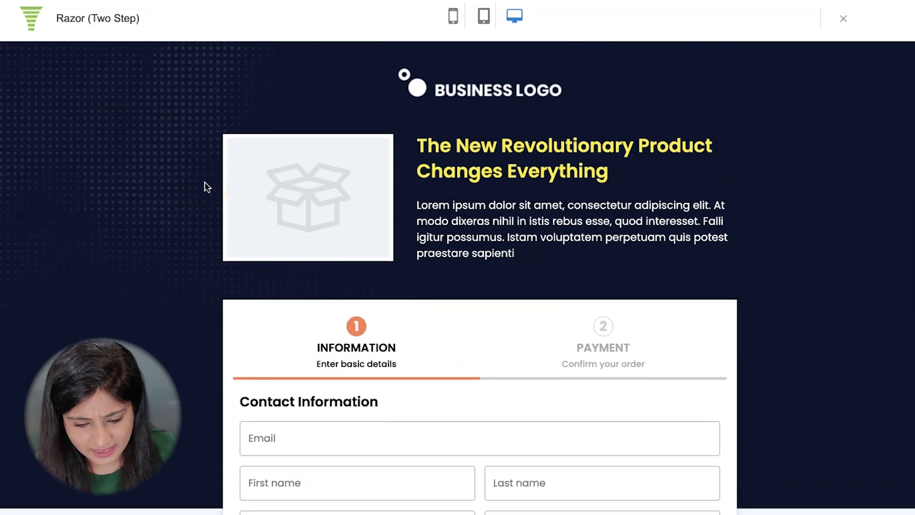
pyautogui.scroll(-7, 206, 187)
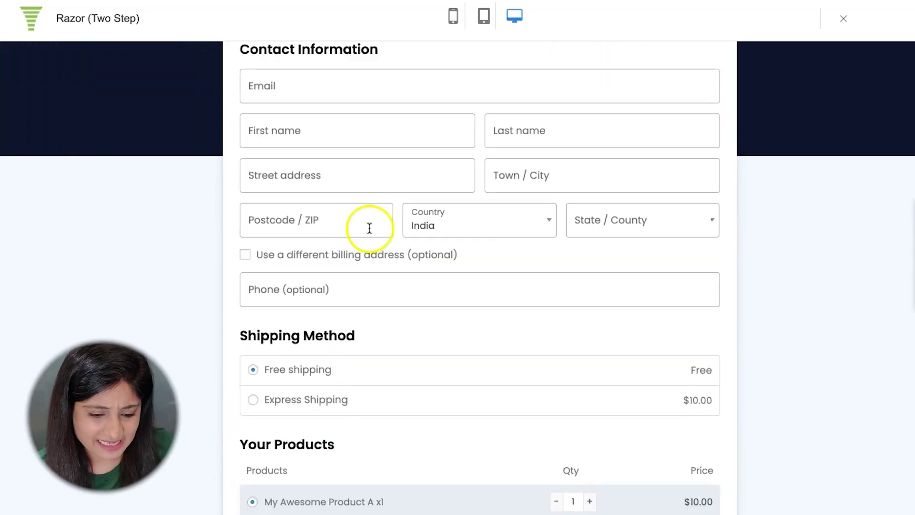
pyautogui.scroll(7, 374, 235)
pyautogui.scroll(-15, 374, 235)
pyautogui.scroll(-2, 374, 235)
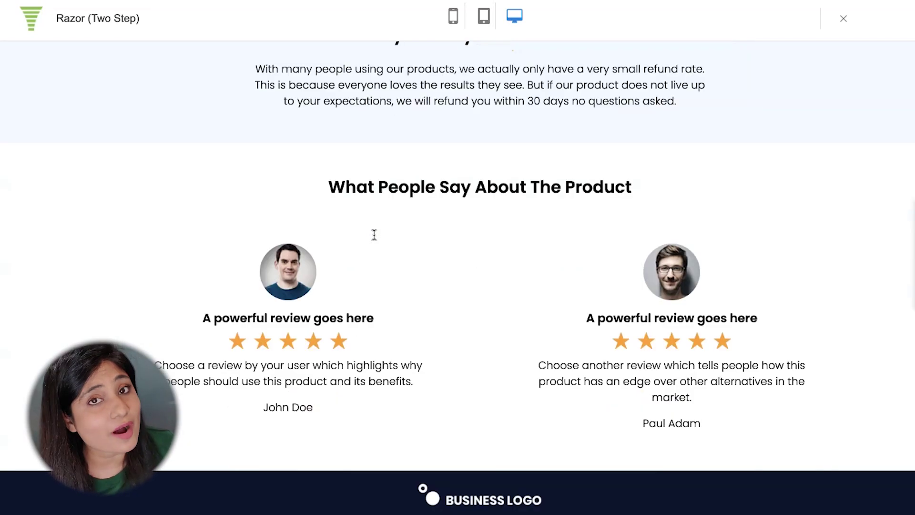
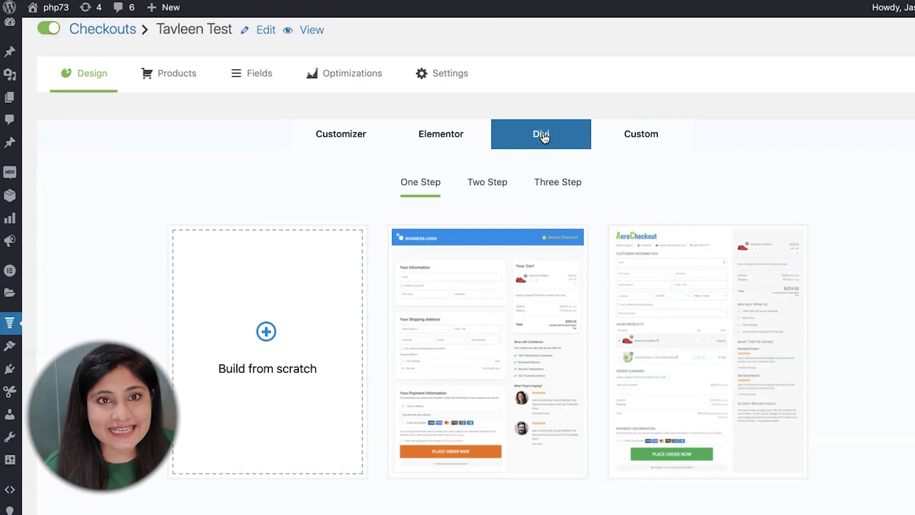
# Step: Look through the one-step Divi checkout templates, including ShopCheckout, Persuader and Minimalist
pyautogui.scroll(-3, 682, 159)
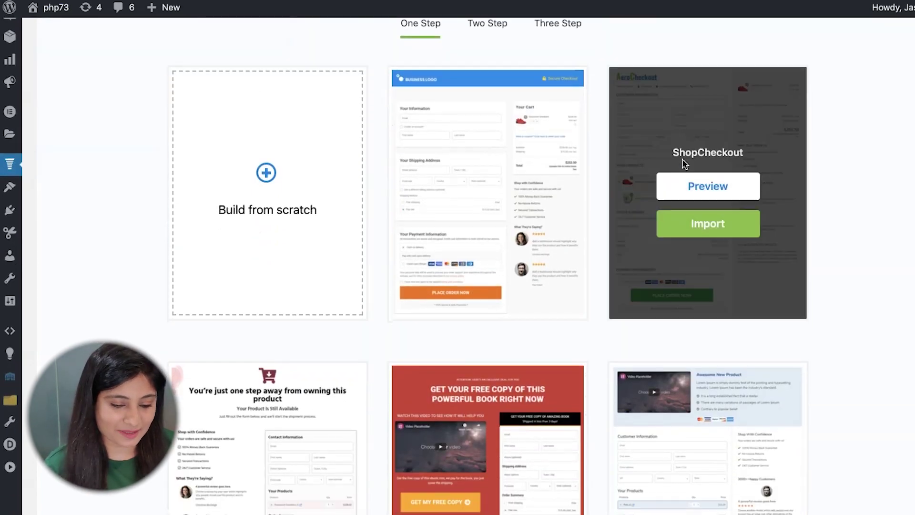
pyautogui.scroll(-7, 856, 220)
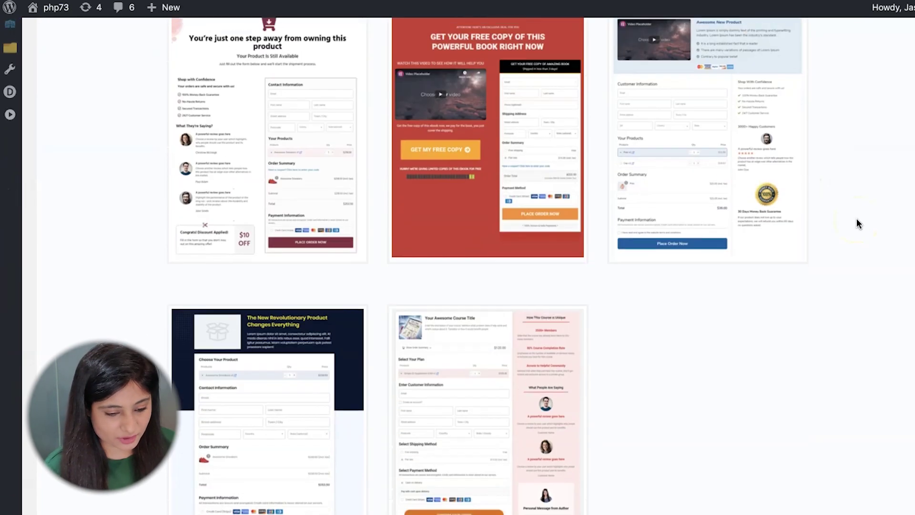
pyautogui.scroll(2, 374, 167)
pyautogui.moveTo(336, 220)
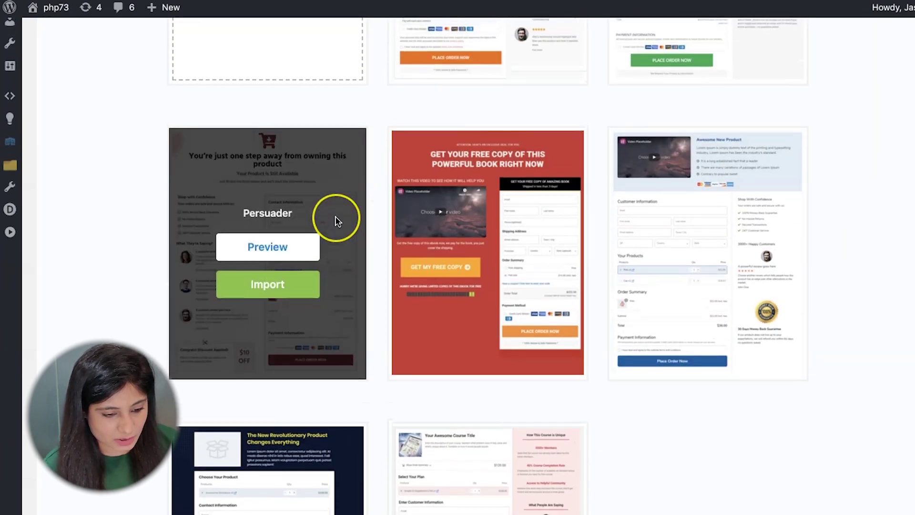
pyautogui.scroll(4, 336, 220)
pyautogui.moveTo(491, 232)
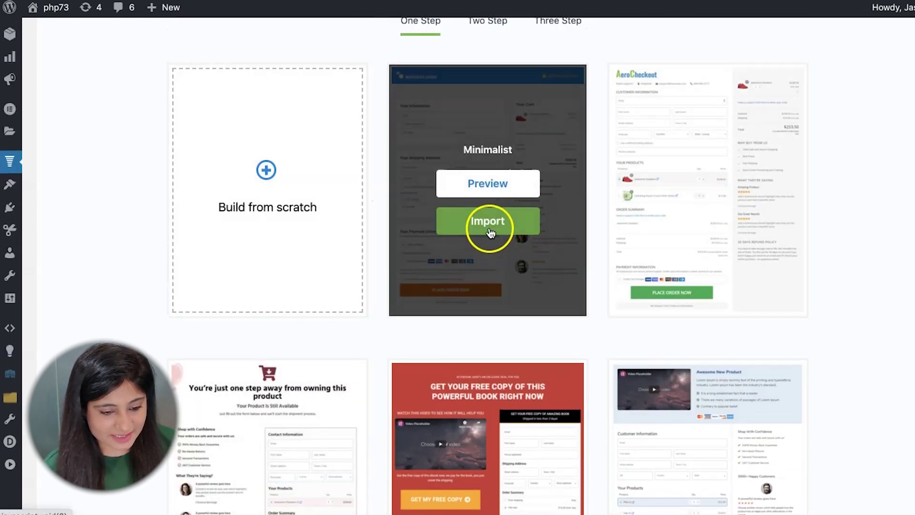
pyautogui.scroll(2, 491, 233)
pyautogui.scroll(-1, 846, 138)
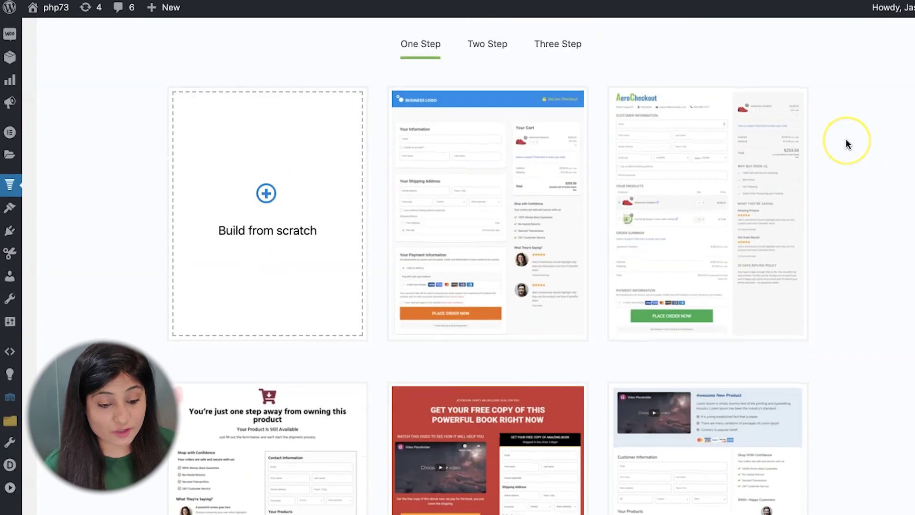
# Step: Import the Minimalist one-step Divi checkout template and confirm the import
pyautogui.scroll(1, 845, 138)
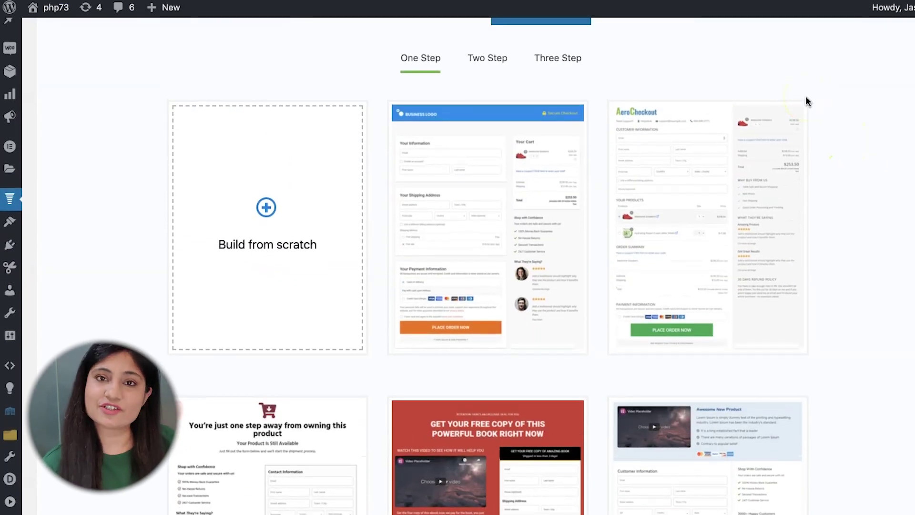
pyautogui.scroll(1, 793, 87)
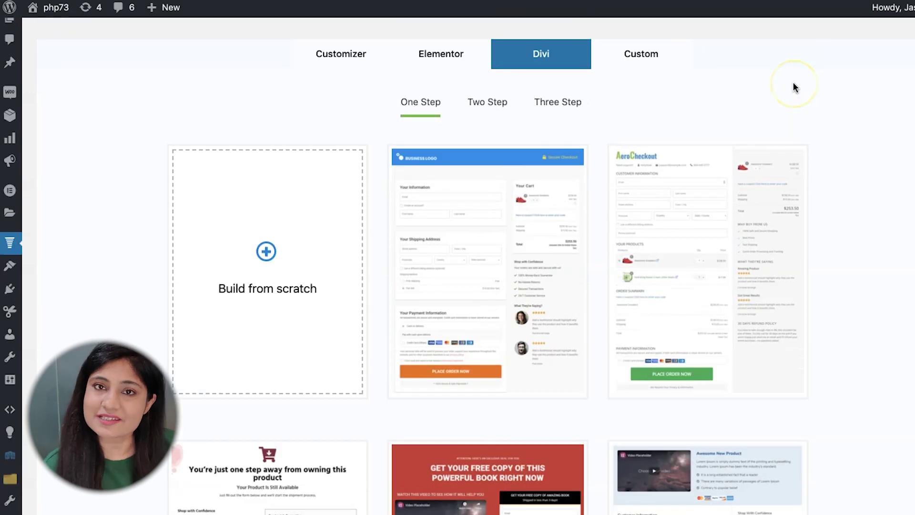
pyautogui.moveTo(491, 205)
pyautogui.scroll(-1, 515, 258)
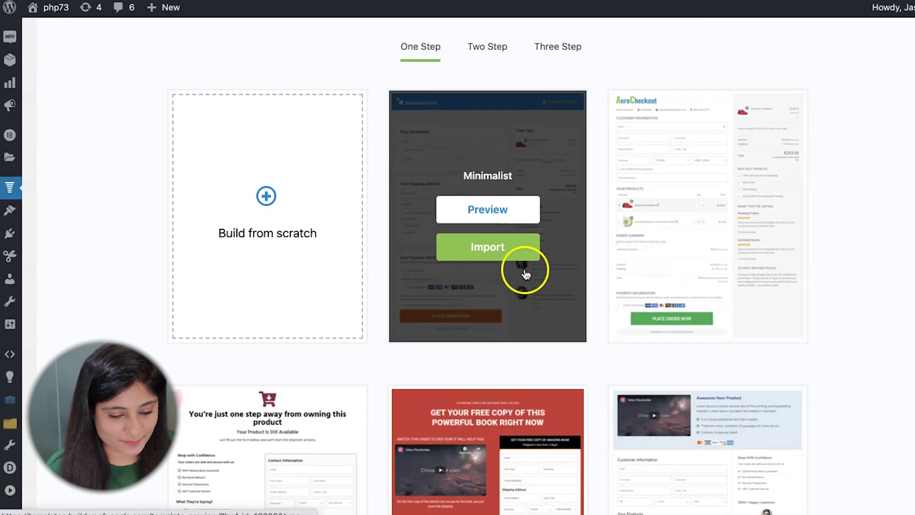
pyautogui.click(483, 262)
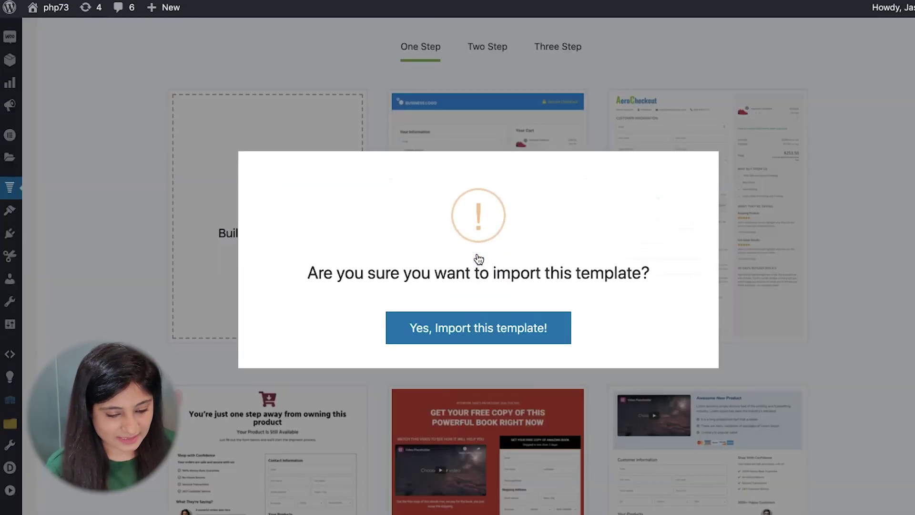
pyautogui.click(471, 344)
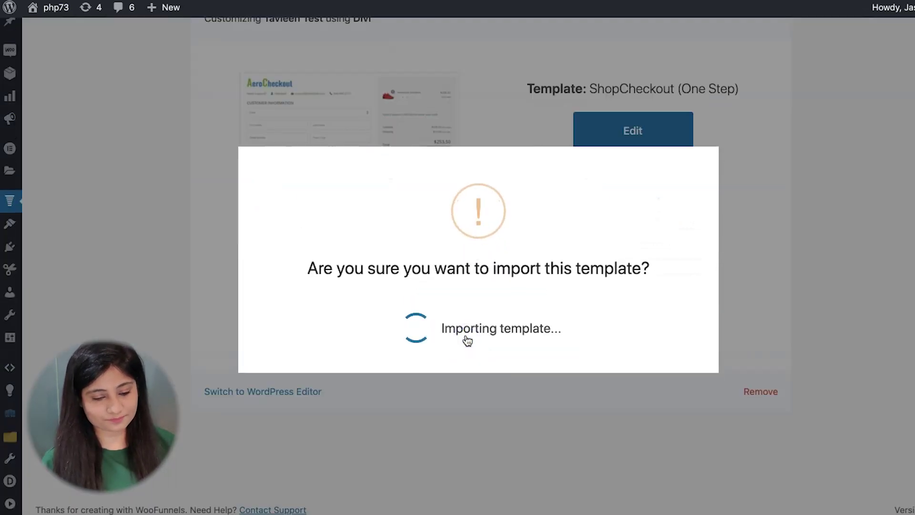
# Step: Check the imported Minimalist (One Step) template on the checkout's design page and open it for editing
pyautogui.scroll(2, 467, 341)
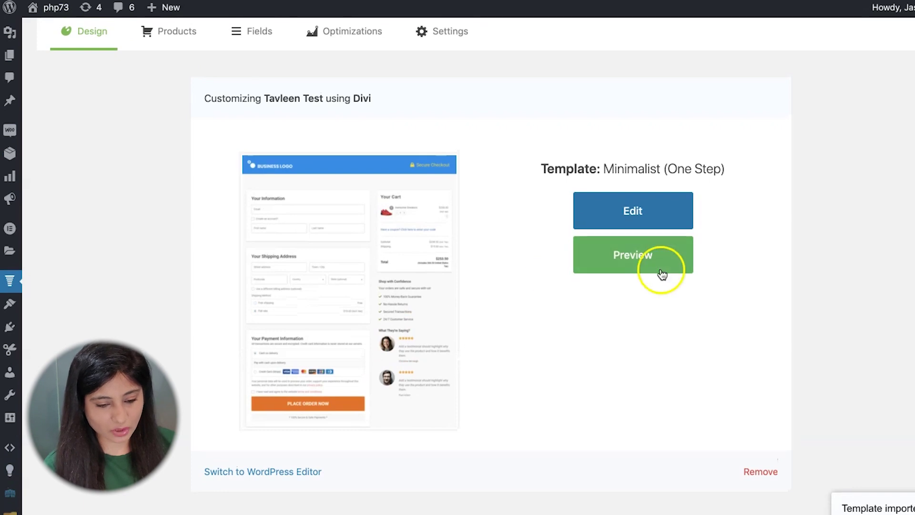
pyautogui.scroll(1, 600, 310)
pyautogui.moveTo(662, 224); pyautogui.dragTo(761, 228)
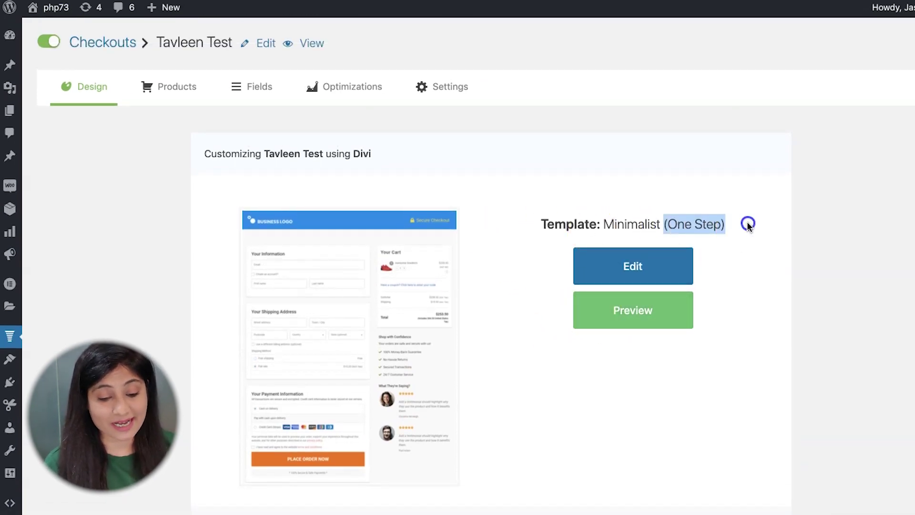
pyautogui.click(748, 224)
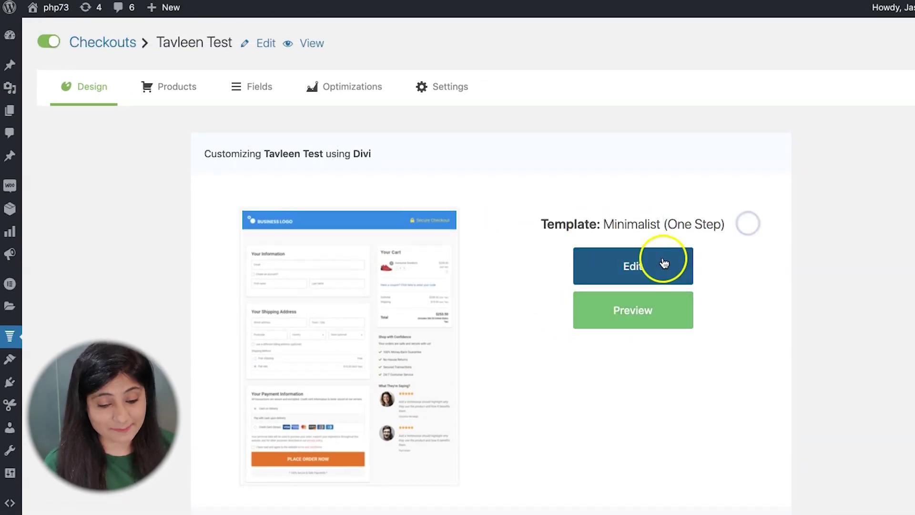
pyautogui.click(616, 270)
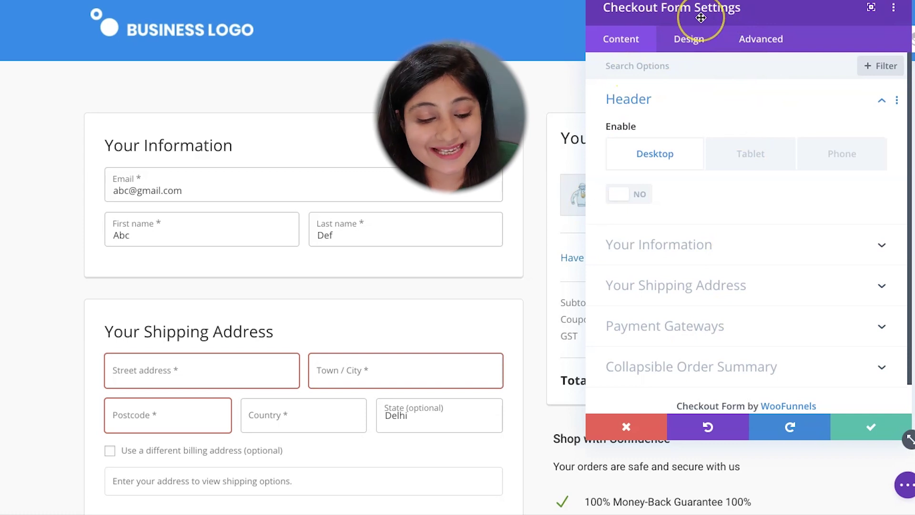
# Step: Review the checkout form's content settings for the header, customer information fields and shipping address fields
pyautogui.click(658, 98)
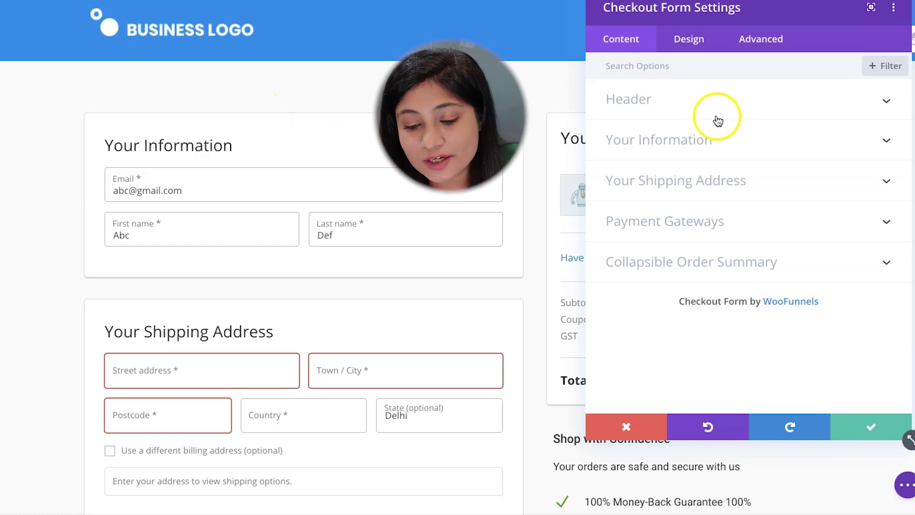
pyautogui.click(691, 102)
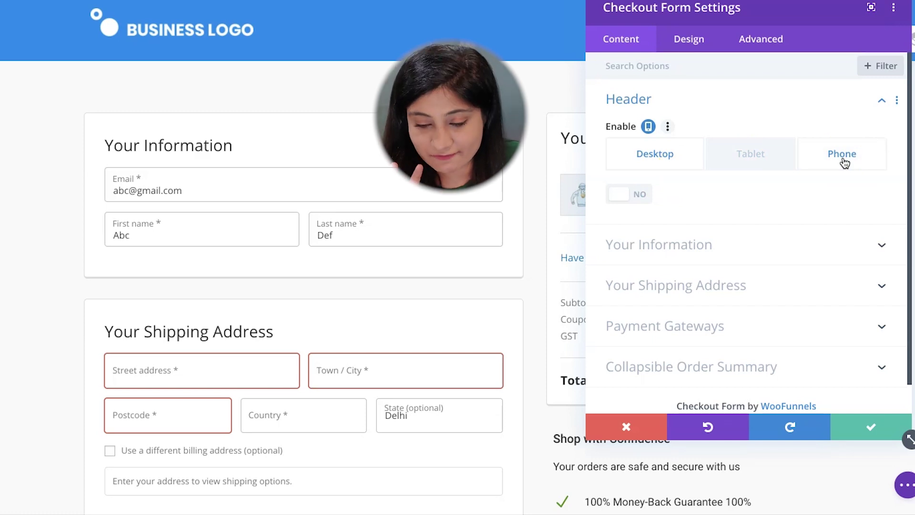
pyautogui.scroll(-1, 806, 213)
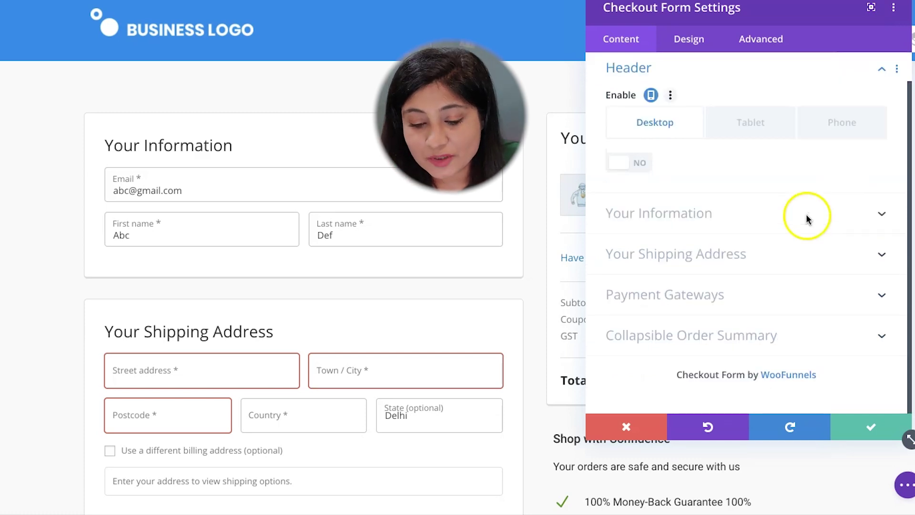
pyautogui.click(726, 226)
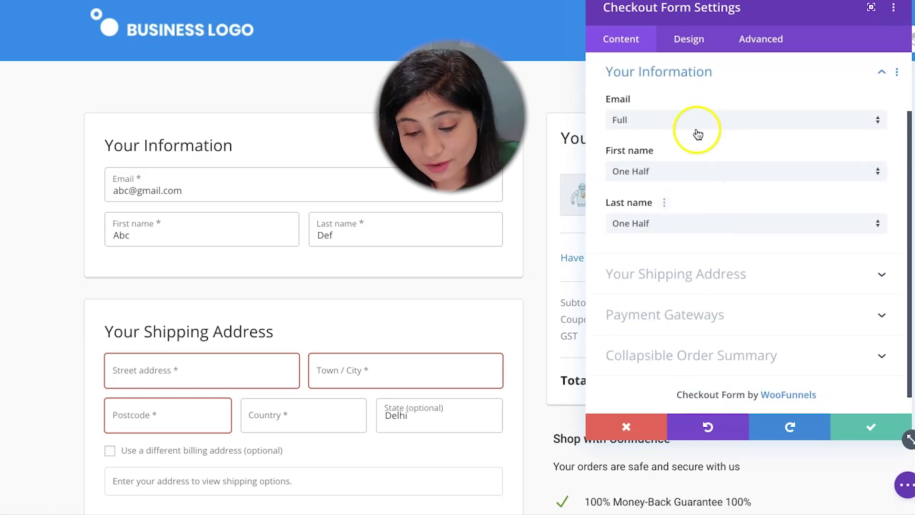
pyautogui.click(688, 298)
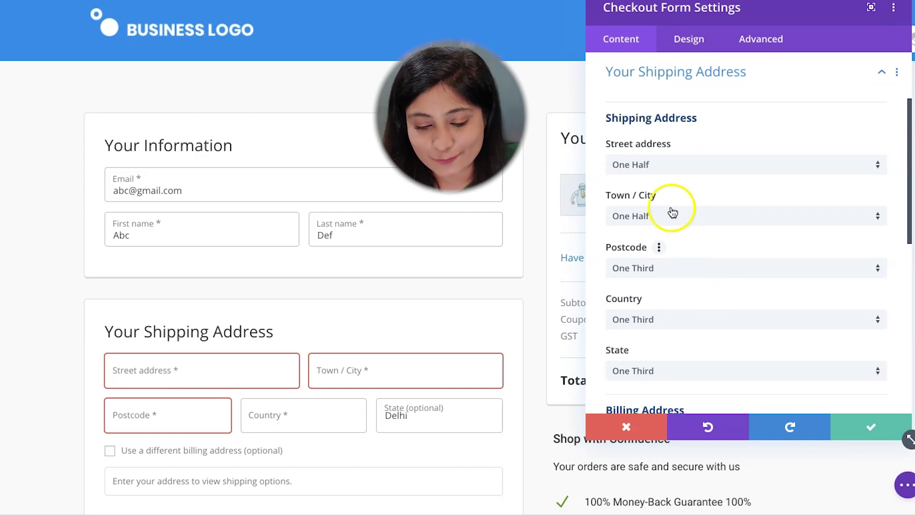
pyautogui.scroll(2, 672, 177)
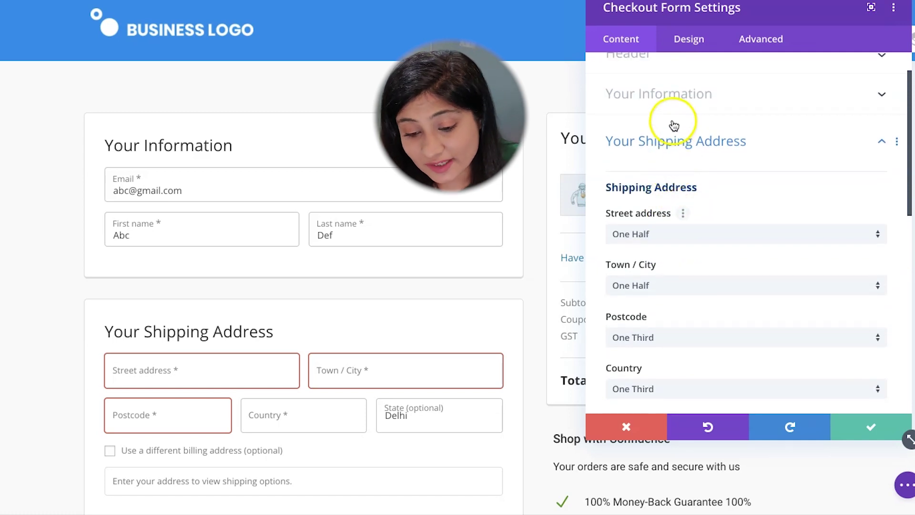
# Step: Try the Email field at One Half width under Your Information, and set it back to Full
pyautogui.click(672, 107)
pyautogui.click(647, 123)
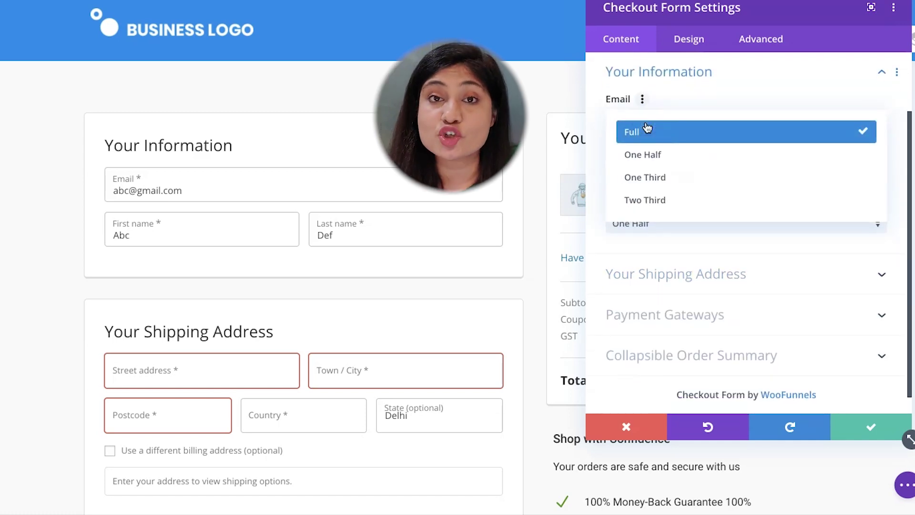
pyautogui.click(653, 154)
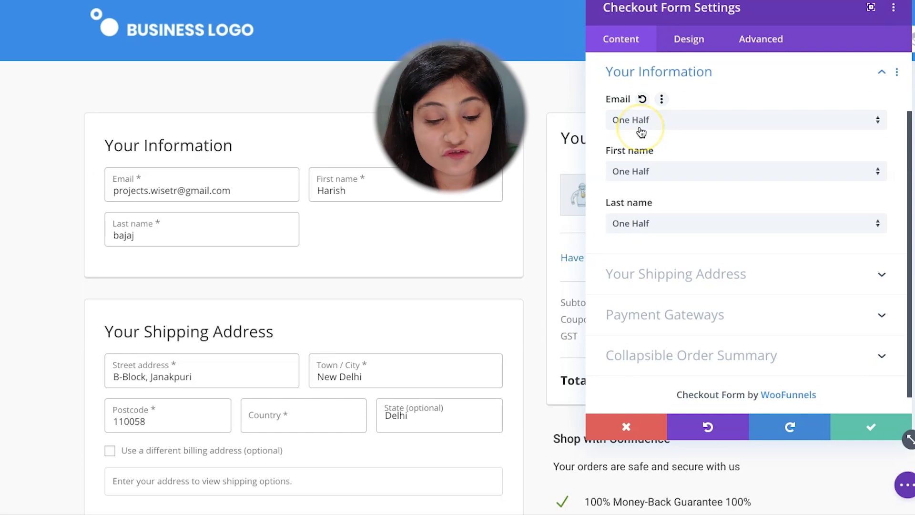
pyautogui.click(333, 224)
pyautogui.click(634, 125)
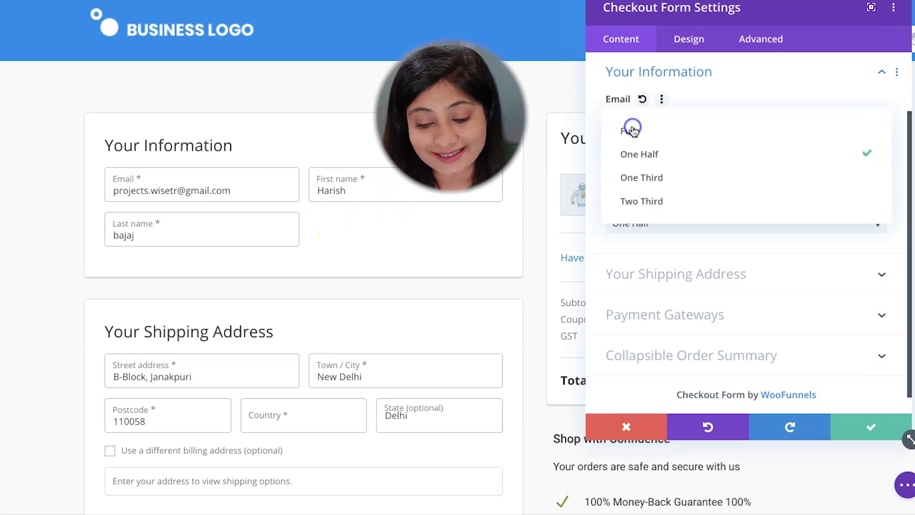
pyautogui.click(638, 132)
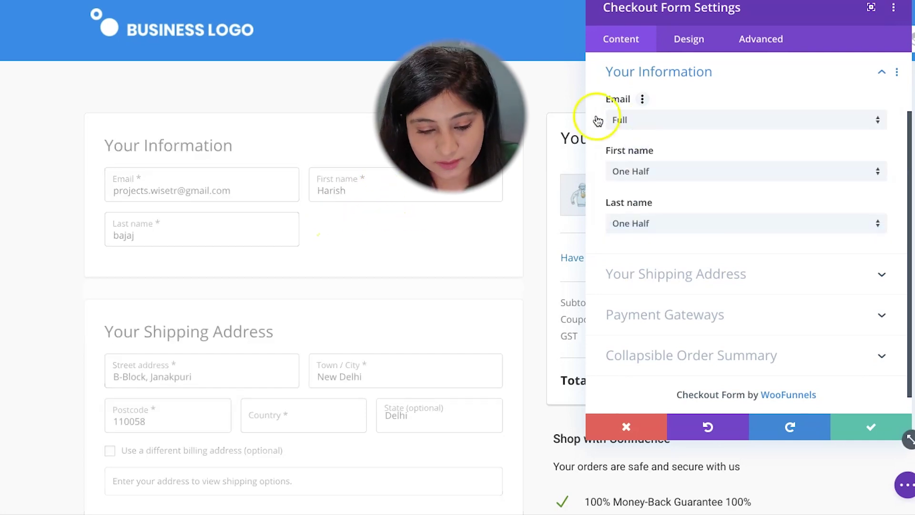
# Step: Review the width settings of the shipping and billing address fields under Your Shipping Address
pyautogui.click(672, 273)
pyautogui.click(678, 135)
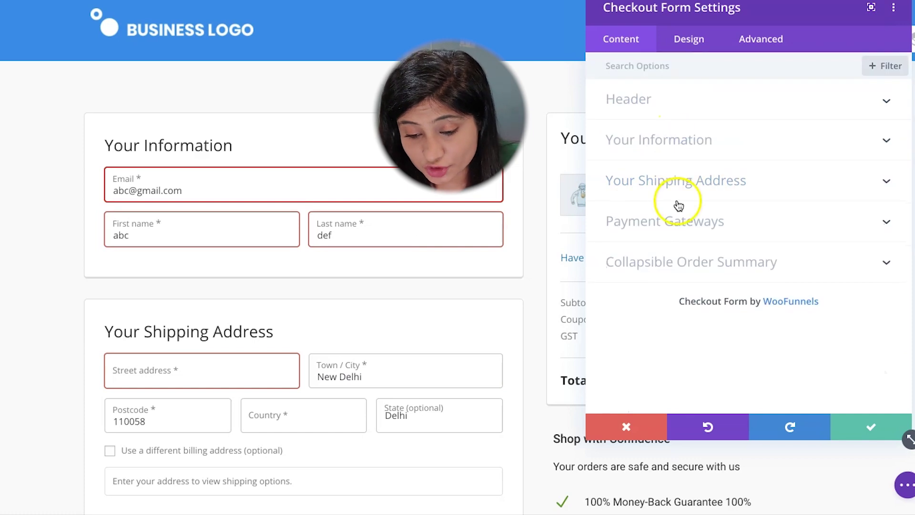
pyautogui.click(685, 186)
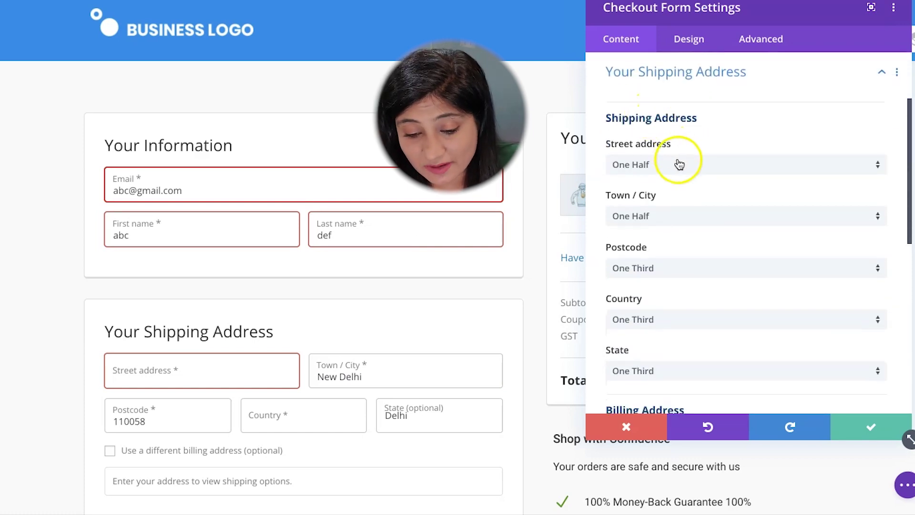
pyautogui.scroll(-4, 679, 164)
pyautogui.scroll(-3, 678, 164)
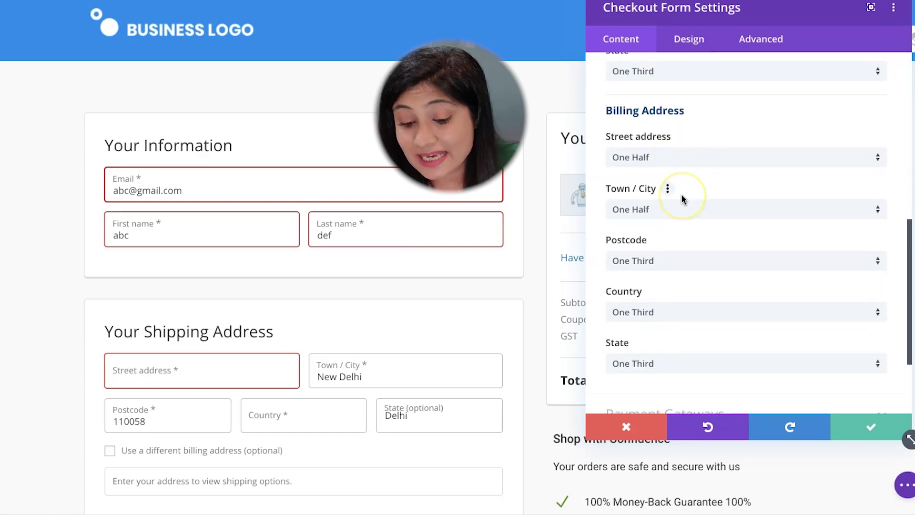
pyautogui.scroll(-3, 682, 199)
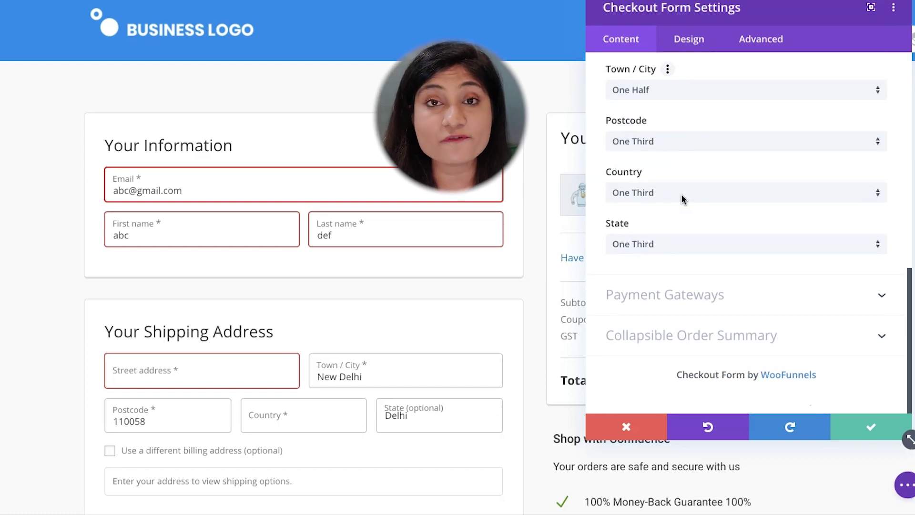
# Step: Change the payment section's heading to "Your Payment Info" in the Payment Gateways settings
pyautogui.click(694, 297)
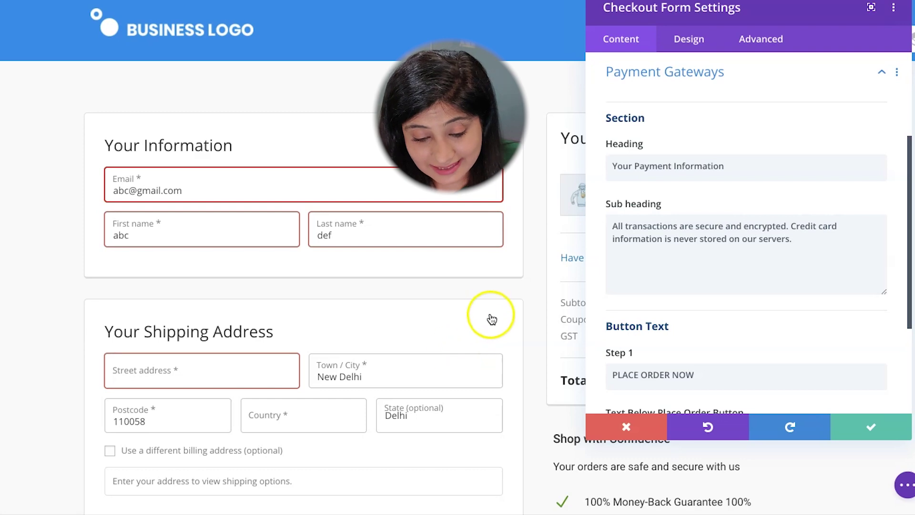
pyautogui.scroll(-9, 491, 314)
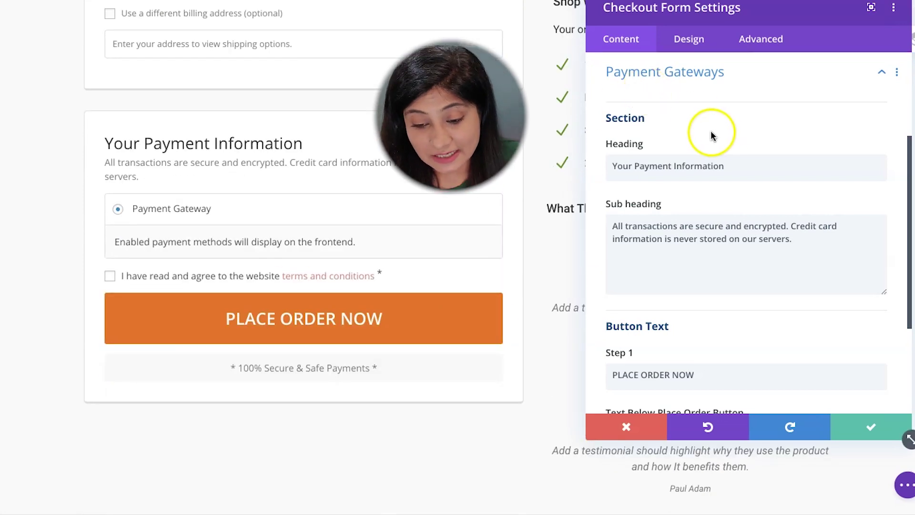
pyautogui.doubleClick(720, 171)
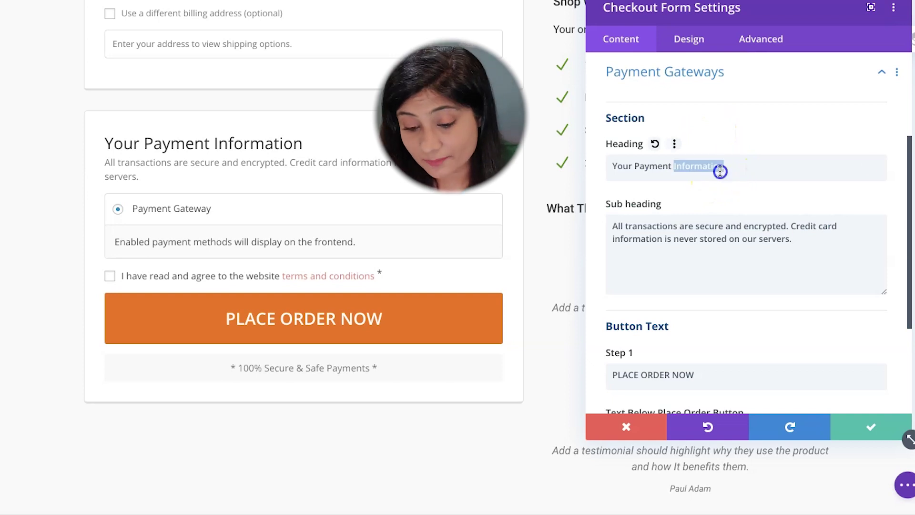
pyautogui.press('BackSpace')
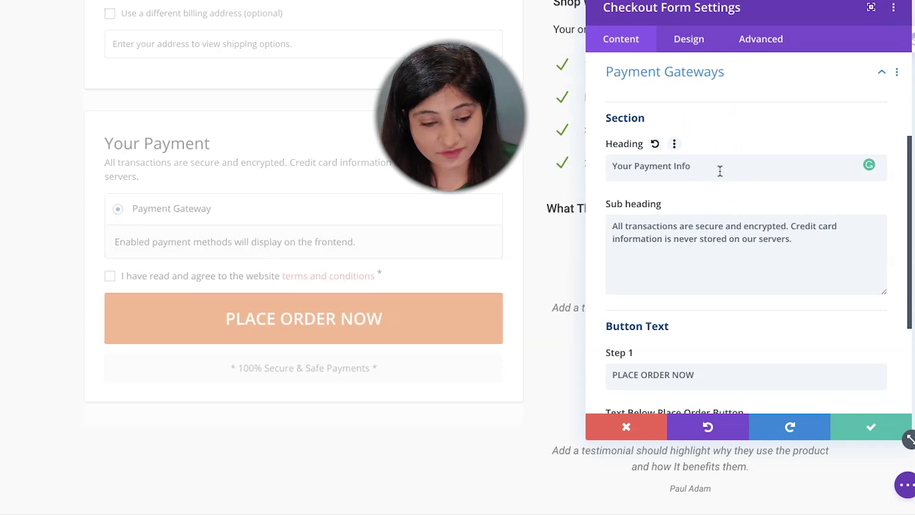
pyautogui.click(386, 148)
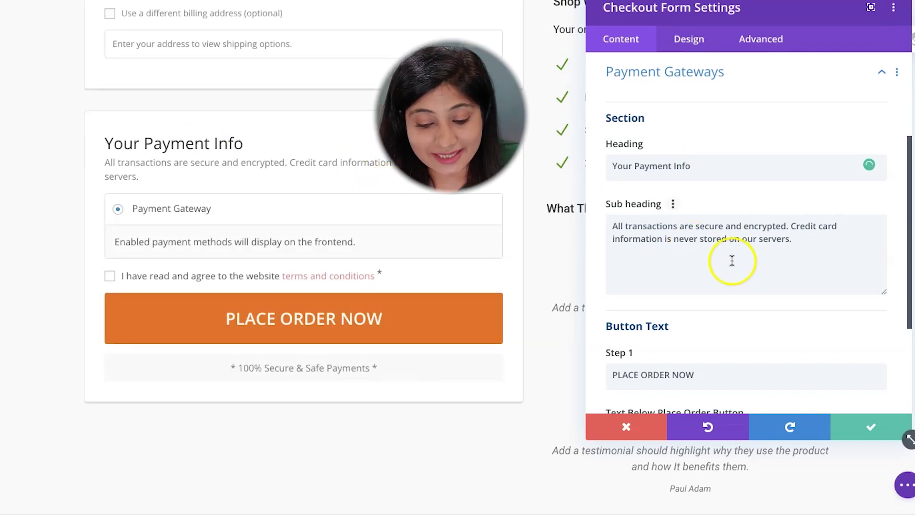
# Step: Review the payment section's sub heading, the Step 1 button text and the text below the place order button
pyautogui.scroll(-3, 729, 259)
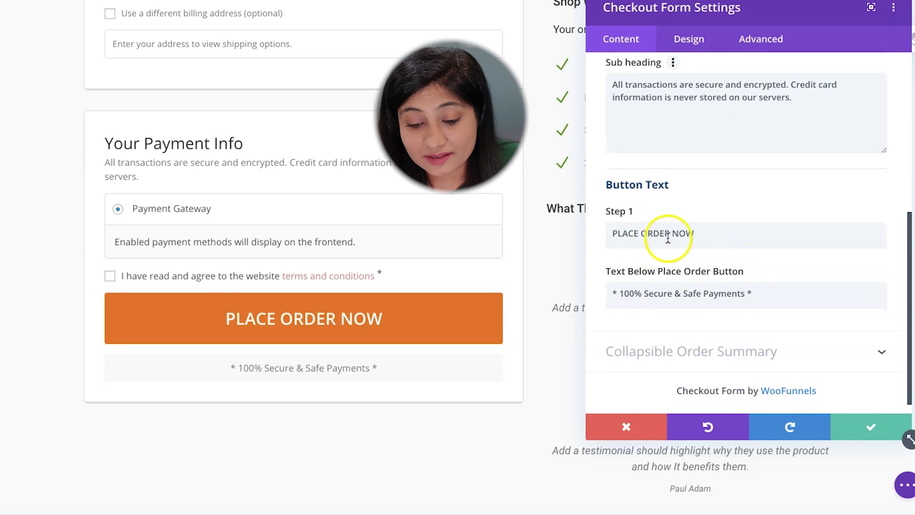
pyautogui.scroll(-1, 484, 321)
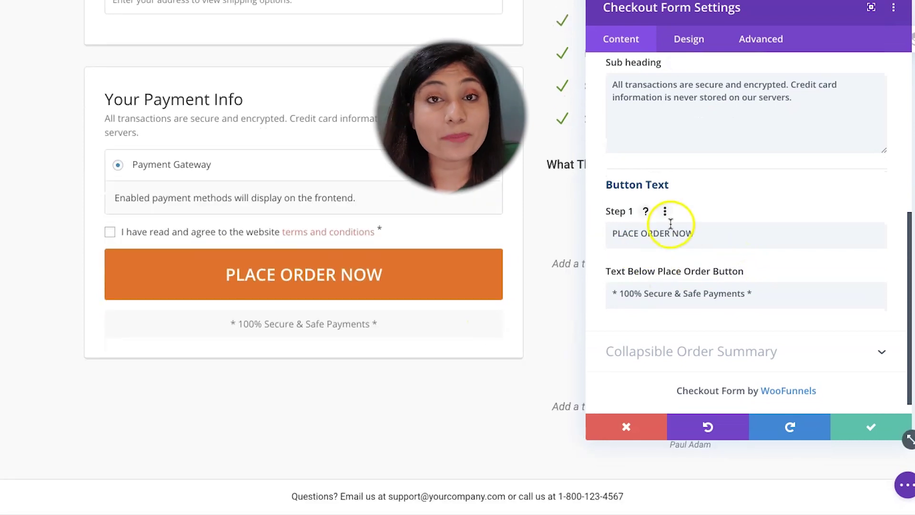
pyautogui.tripleClick(701, 230)
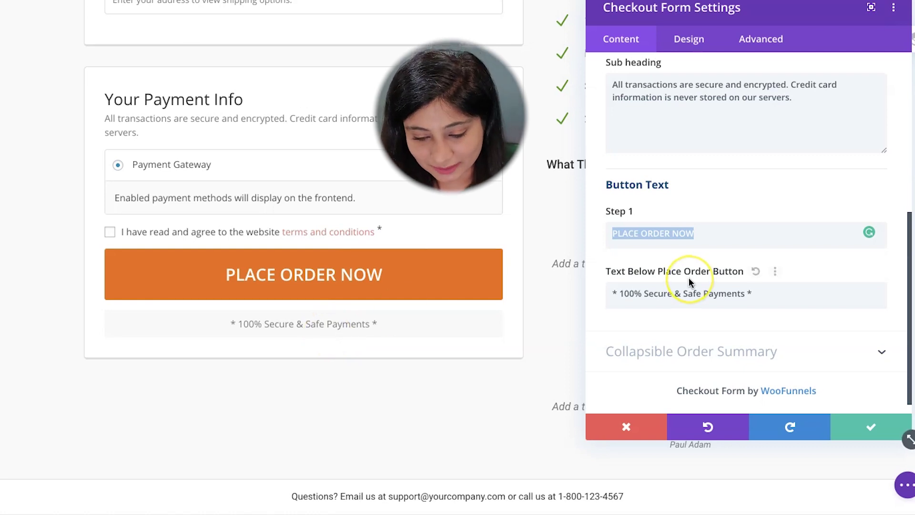
pyautogui.scroll(6, 689, 282)
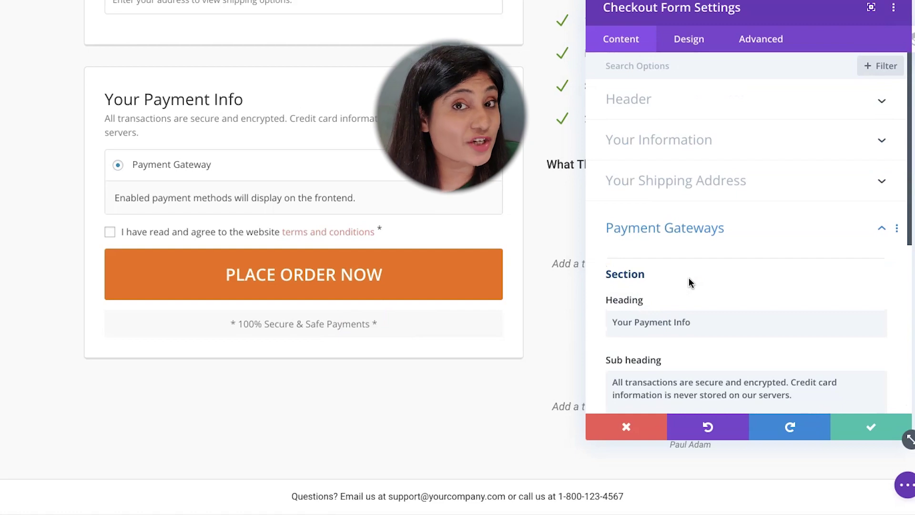
# Step: Set the desktop font size of the checkout form's section headings to 25px in the Heading design settings
pyautogui.click(682, 39)
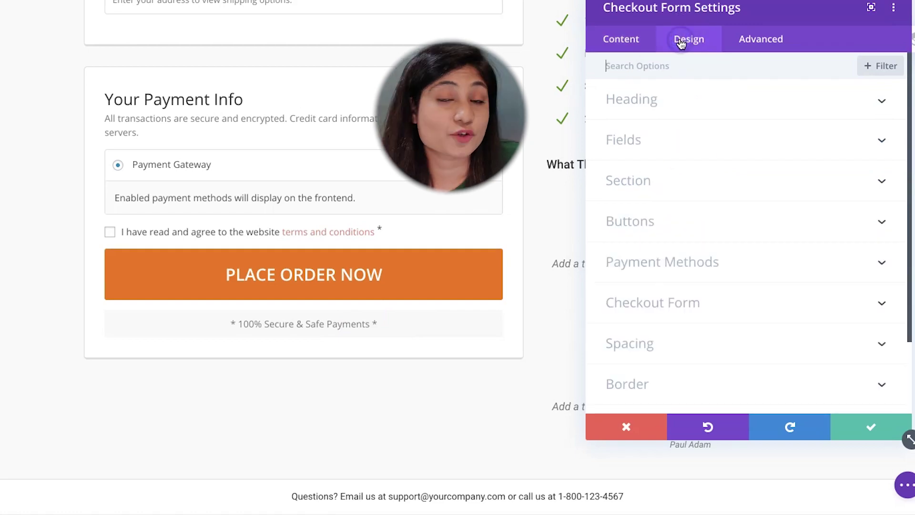
pyautogui.scroll(7, 470, 202)
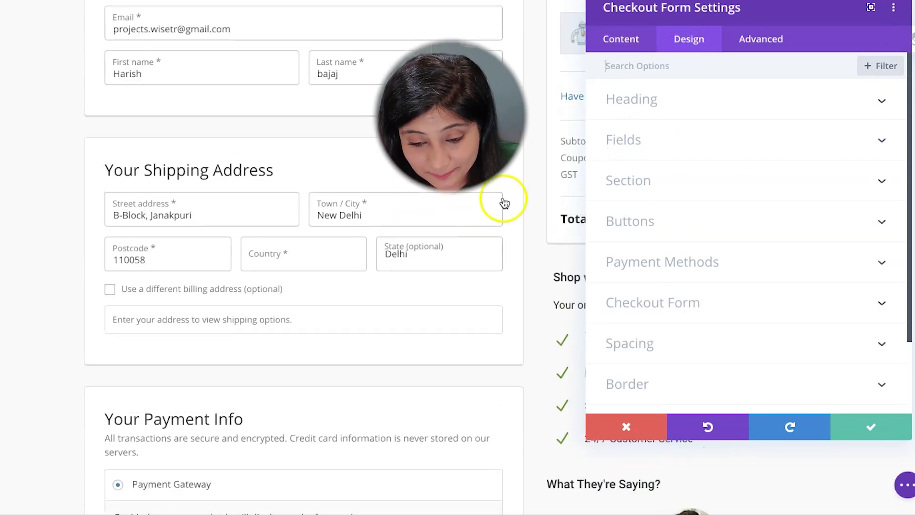
pyautogui.scroll(-5, 504, 201)
pyautogui.click(699, 95)
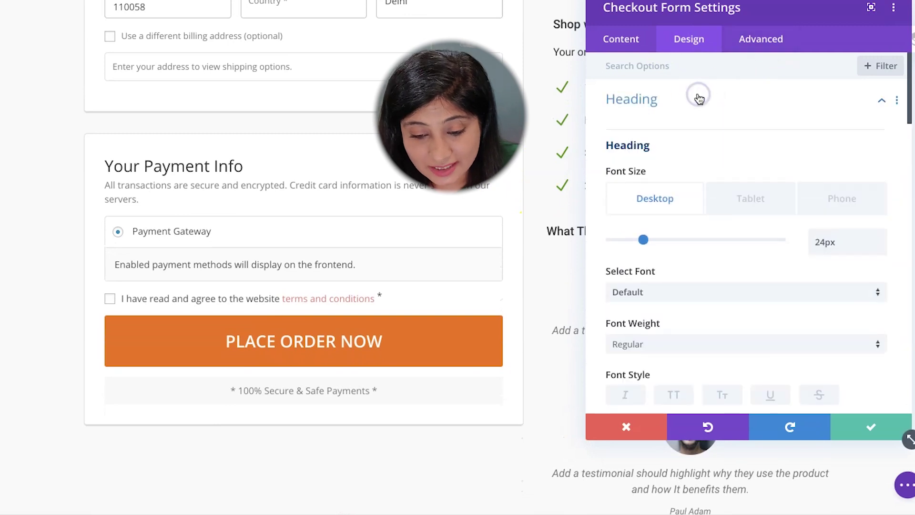
pyautogui.scroll(1, 448, 229)
pyautogui.scroll(8, 448, 229)
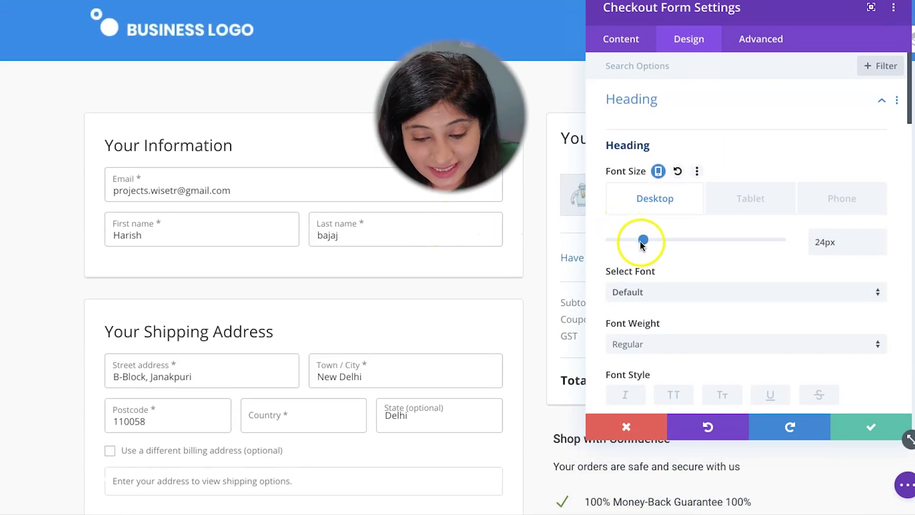
pyautogui.moveTo(643, 243)
pyautogui.mouseDown()
pyautogui.moveTo(656, 241)
pyautogui.moveTo(646, 243)
pyautogui.mouseUp()
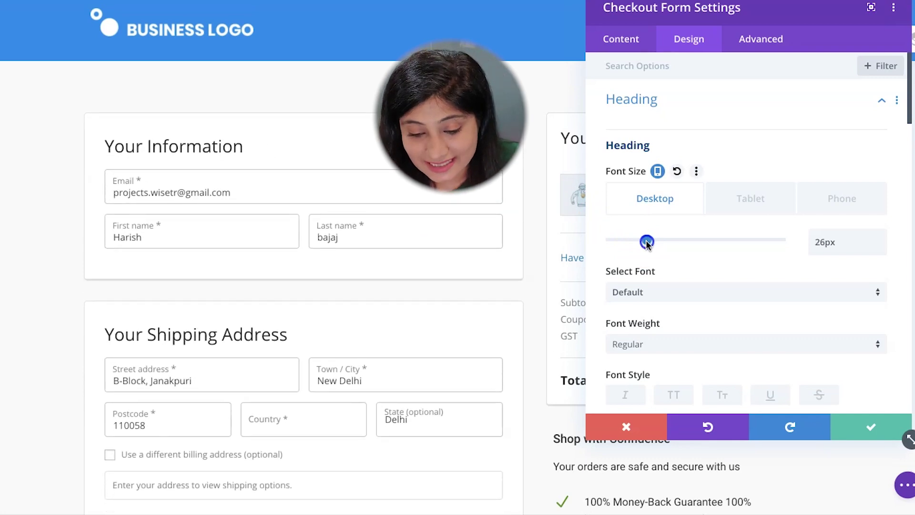
pyautogui.scroll(-2, 703, 245)
# Step: Try the ABeeZee font on the section headings, and set it back to Default
pyautogui.click(681, 196)
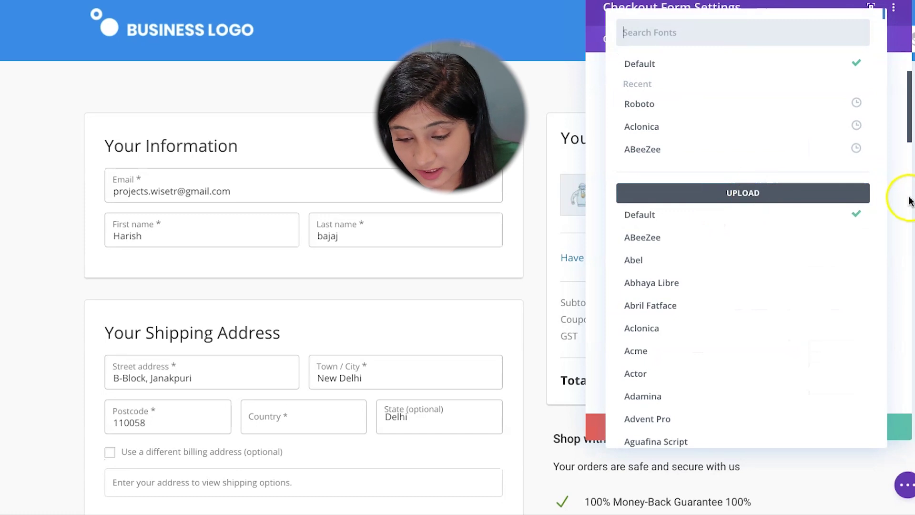
pyautogui.click(726, 240)
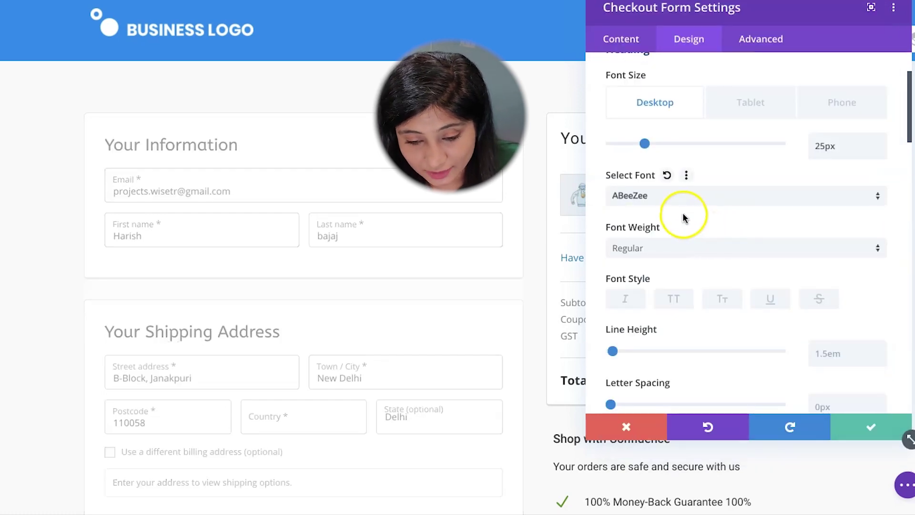
pyautogui.click(658, 196)
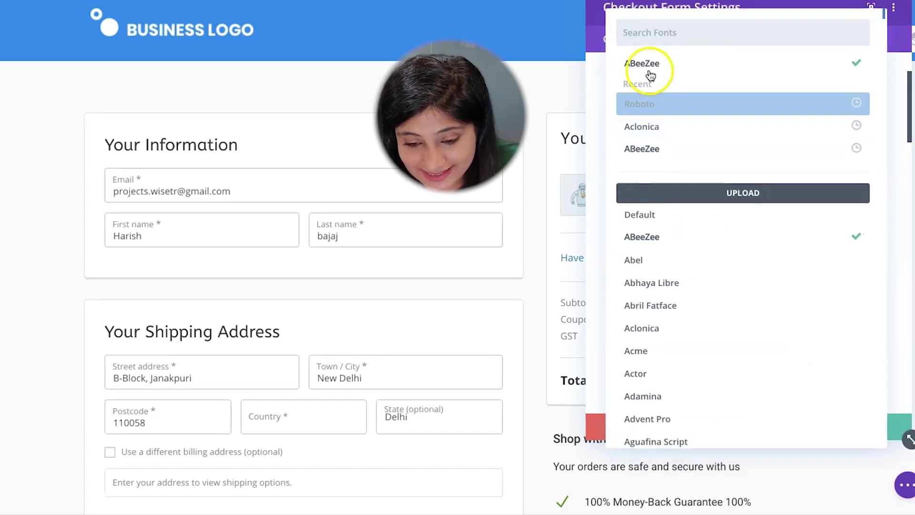
pyautogui.click(657, 218)
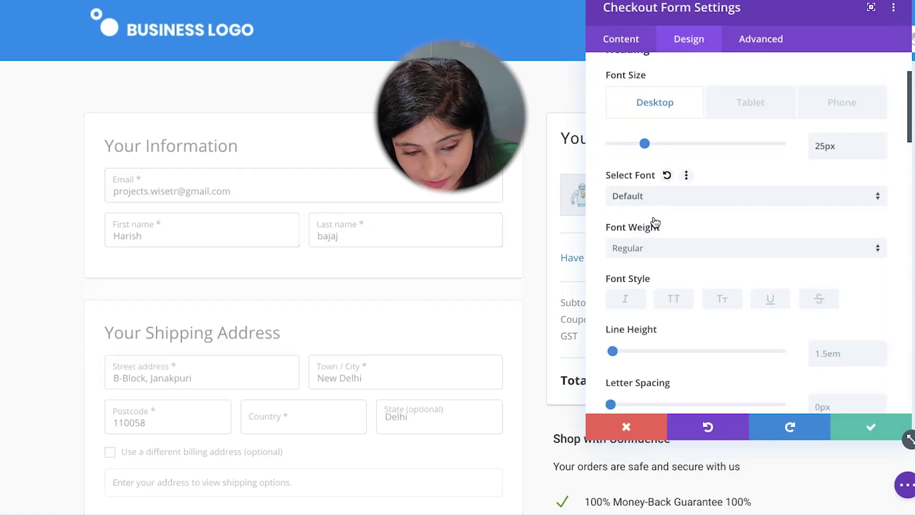
# Step: Try centering the section headings, and set their alignment back to left
pyautogui.scroll(-2, 674, 242)
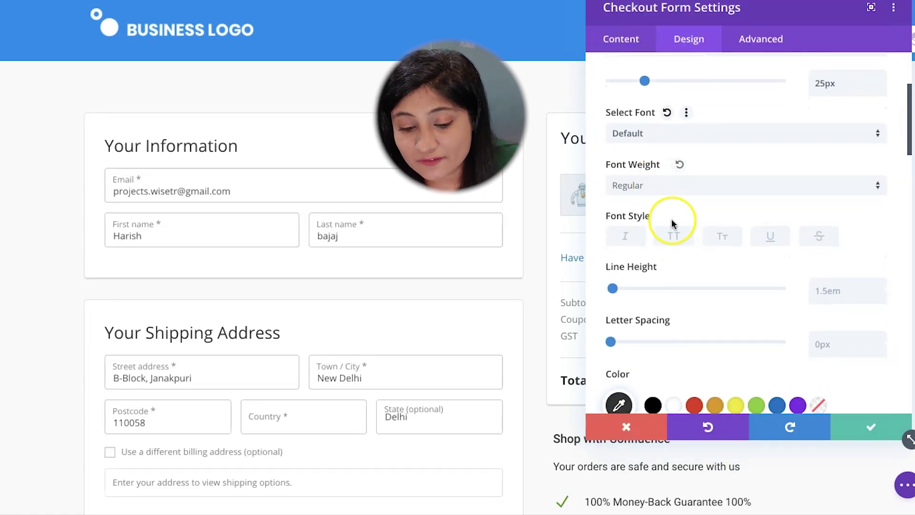
pyautogui.scroll(-4, 672, 218)
pyautogui.scroll(-1, 708, 204)
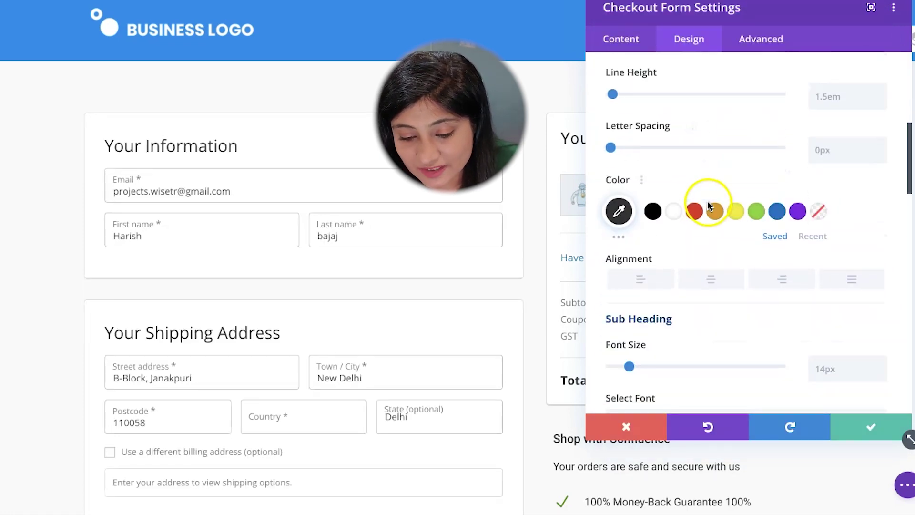
pyautogui.scroll(-2, 712, 276)
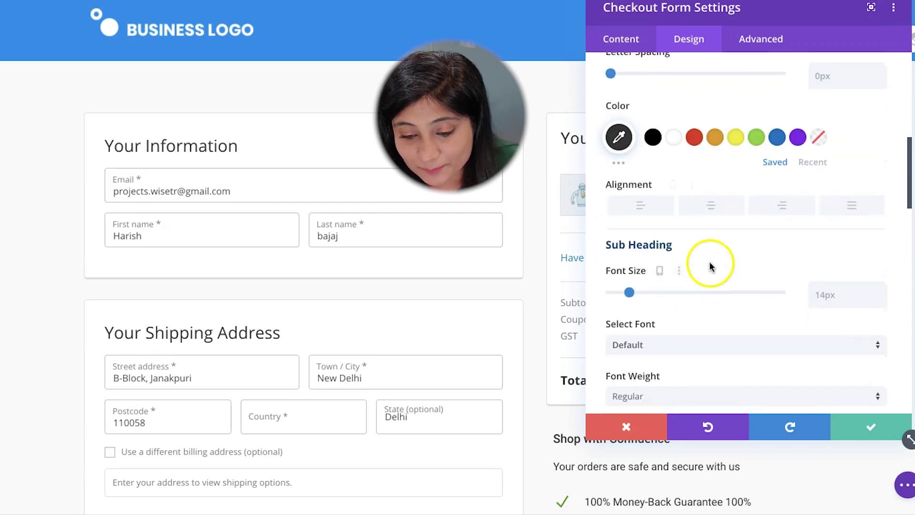
pyautogui.click(710, 205)
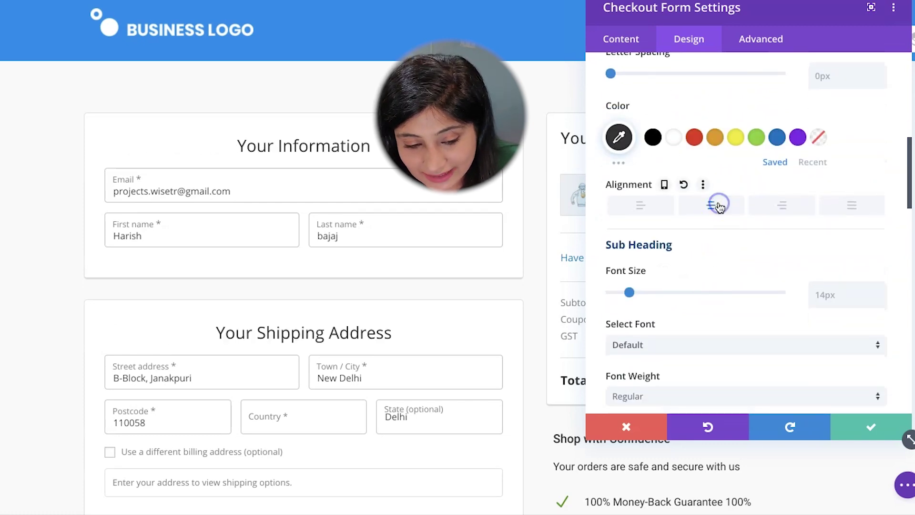
pyautogui.click(643, 211)
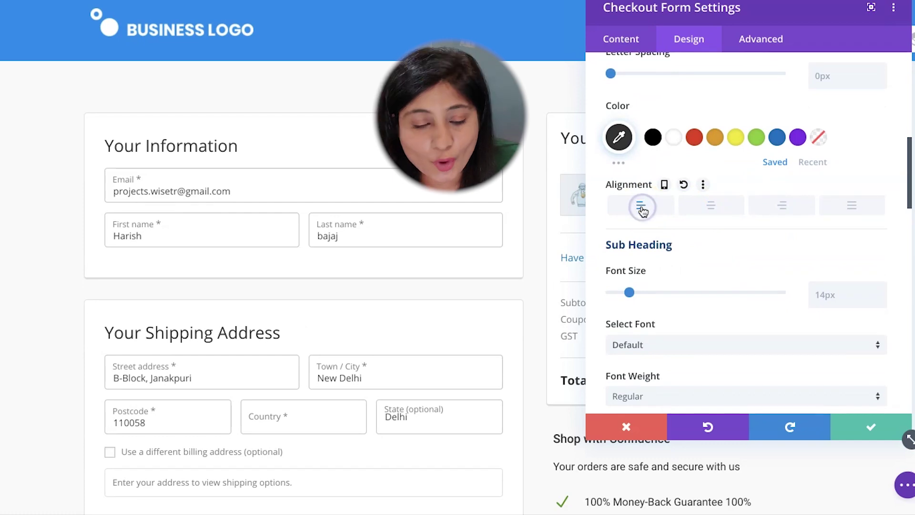
# Step: Review the Sub Heading, Advanced and remaining text styling options of the checkout form
pyautogui.scroll(-1, 721, 276)
pyautogui.click(630, 262)
pyautogui.scroll(-10, 685, 262)
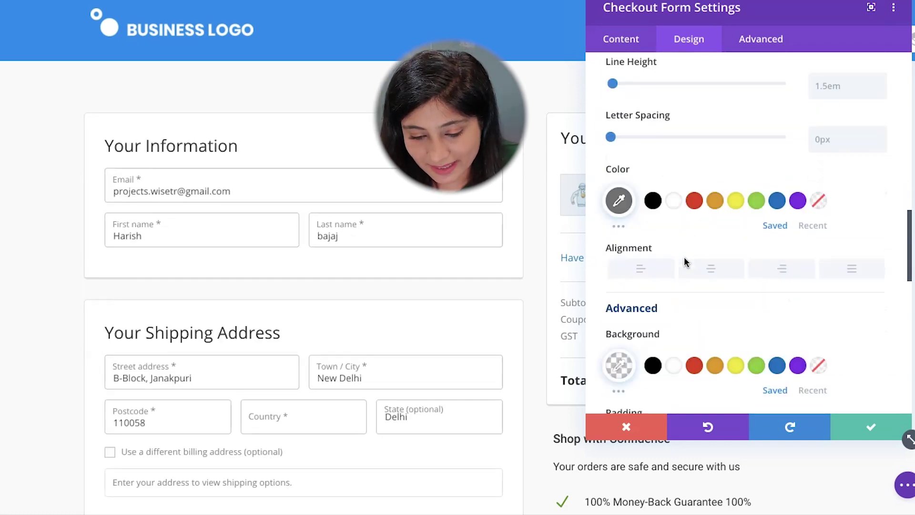
pyautogui.scroll(9, 685, 261)
pyautogui.scroll(-10, 492, 384)
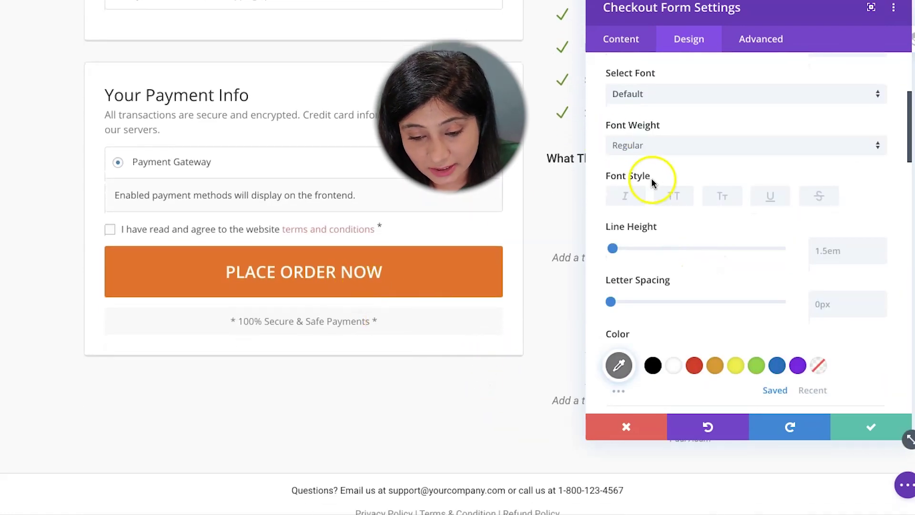
pyautogui.scroll(5, 657, 180)
pyautogui.click(646, 123)
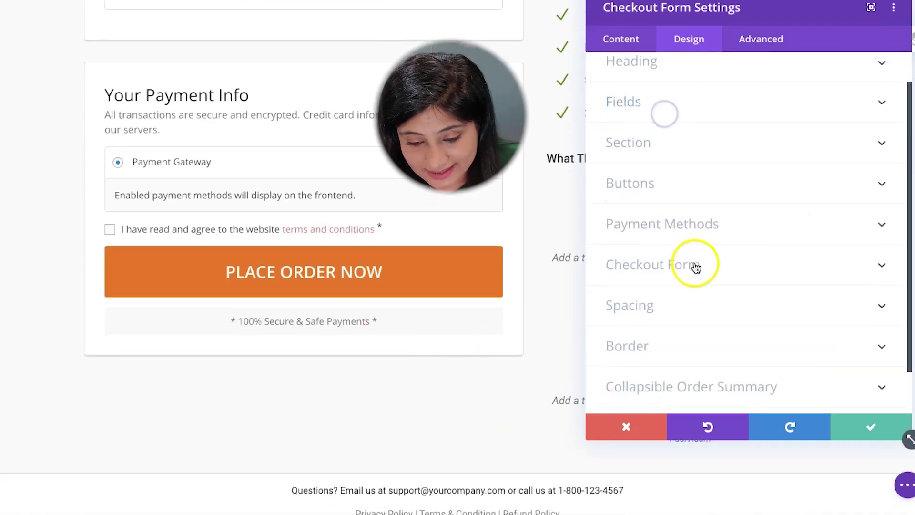
# Step: Open the Buttons design settings and try the button width, keeping it at 100%
pyautogui.scroll(-2, 695, 265)
pyautogui.click(672, 133)
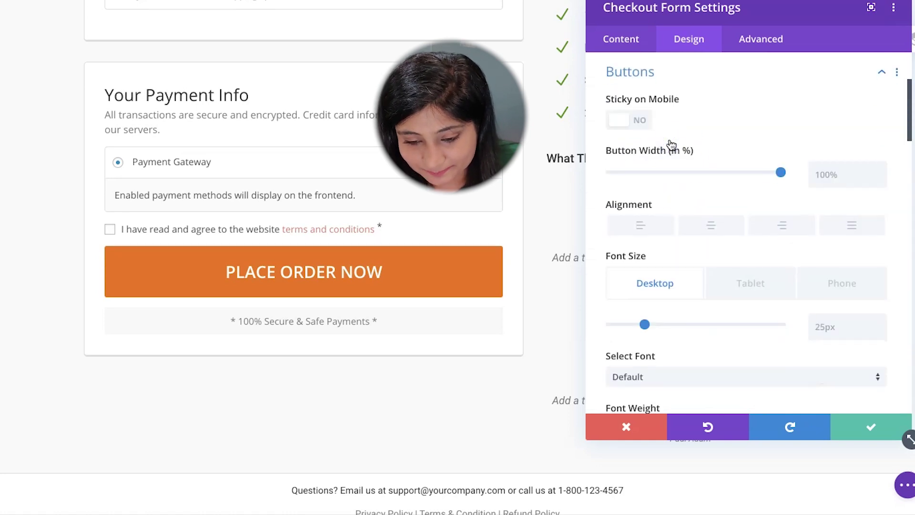
pyautogui.moveTo(767, 175); pyautogui.dragTo(780, 173)
# Step: Try a green #7CDA24 background on the place order button, and settle on the red swatch
pyautogui.scroll(-1, 738, 277)
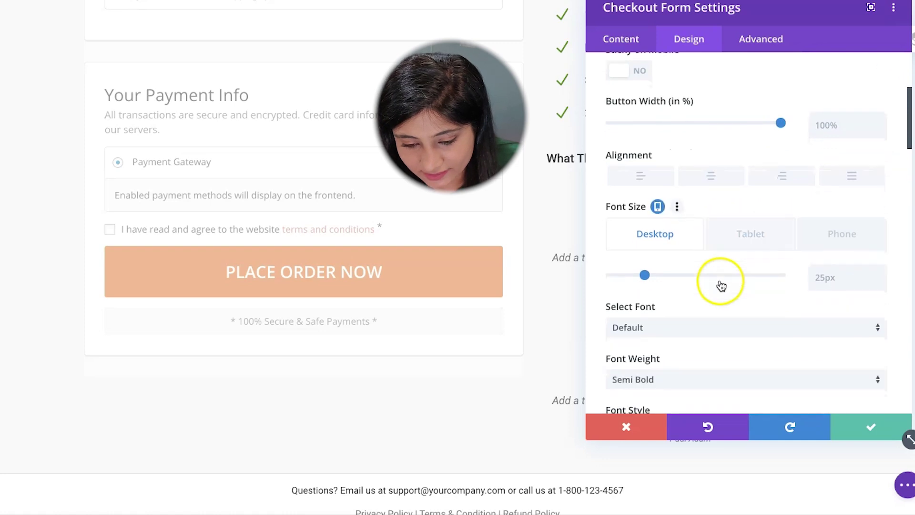
pyautogui.scroll(-3, 730, 237)
pyautogui.scroll(-7, 723, 264)
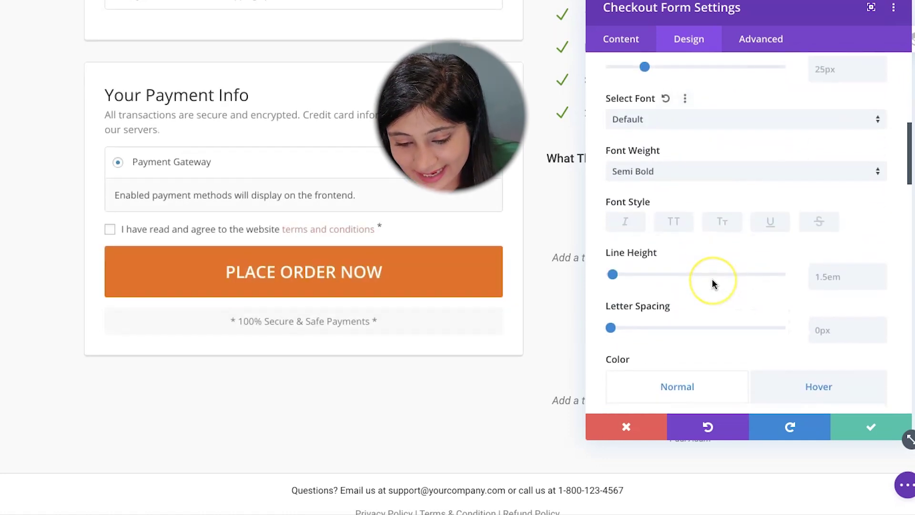
pyautogui.scroll(-1, 659, 277)
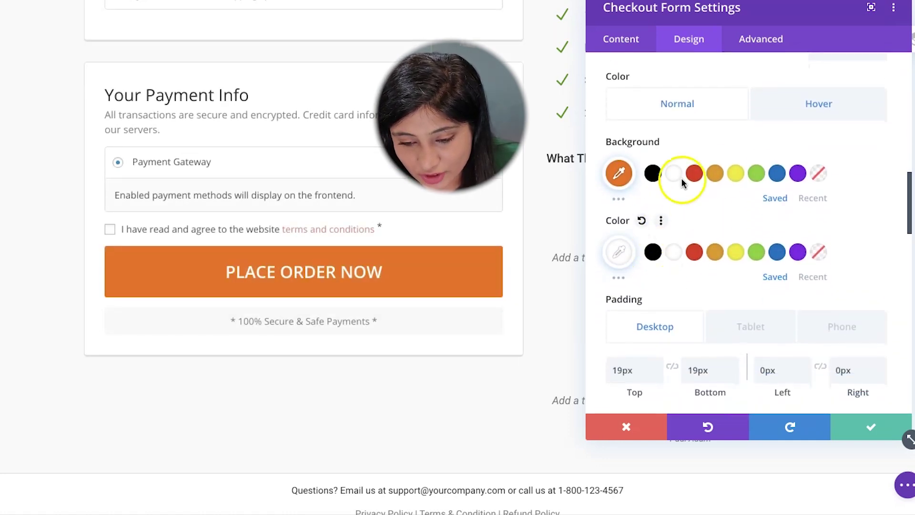
pyautogui.click(757, 176)
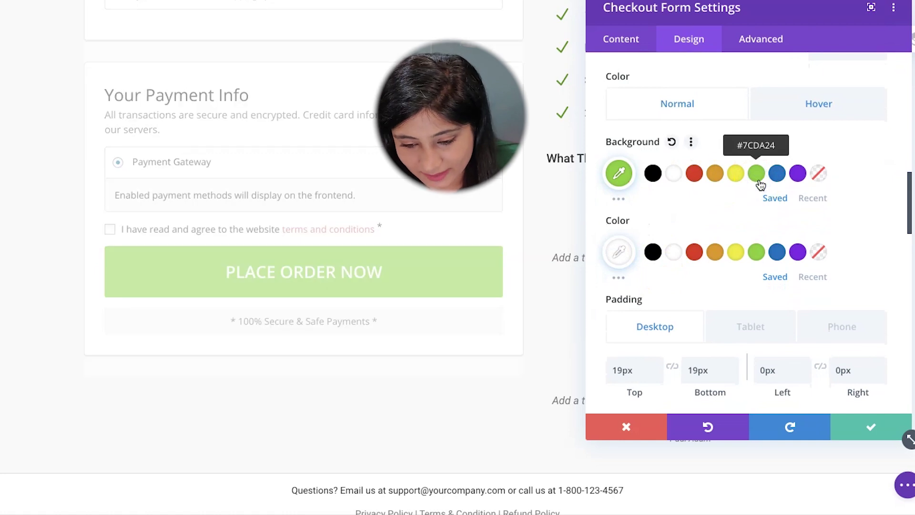
pyautogui.click(695, 175)
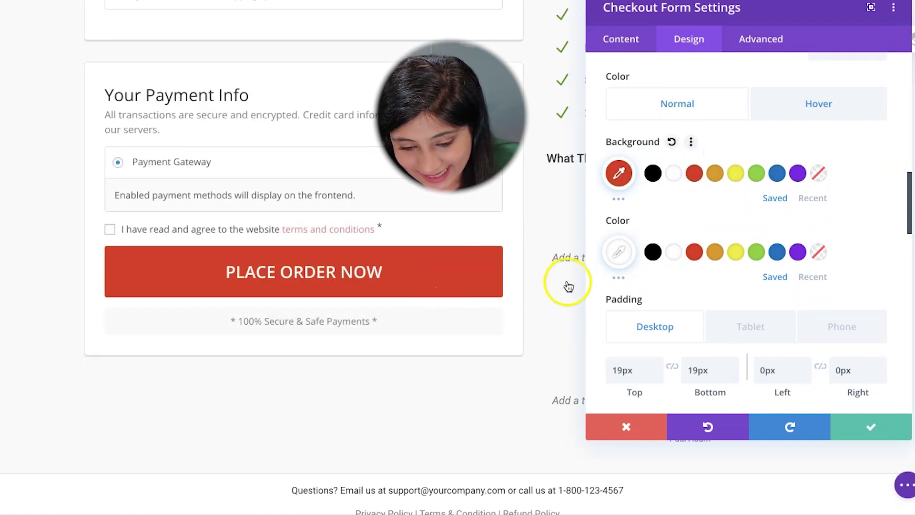
# Step: Review the remaining button styling: border, border radius, return link and additional text
pyautogui.scroll(-2, 786, 324)
pyautogui.scroll(-2, 786, 327)
pyautogui.scroll(-3, 712, 269)
pyautogui.scroll(-7, 712, 271)
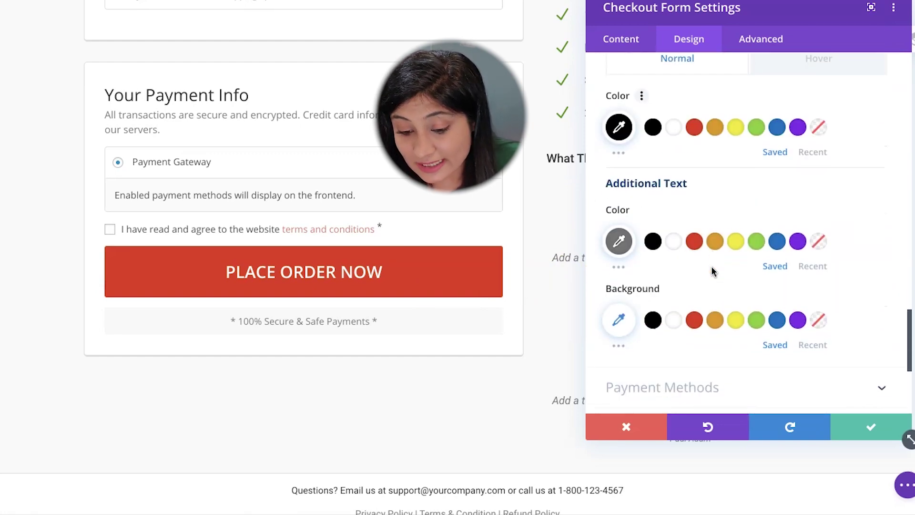
pyautogui.scroll(3, 712, 270)
pyautogui.scroll(10, 713, 271)
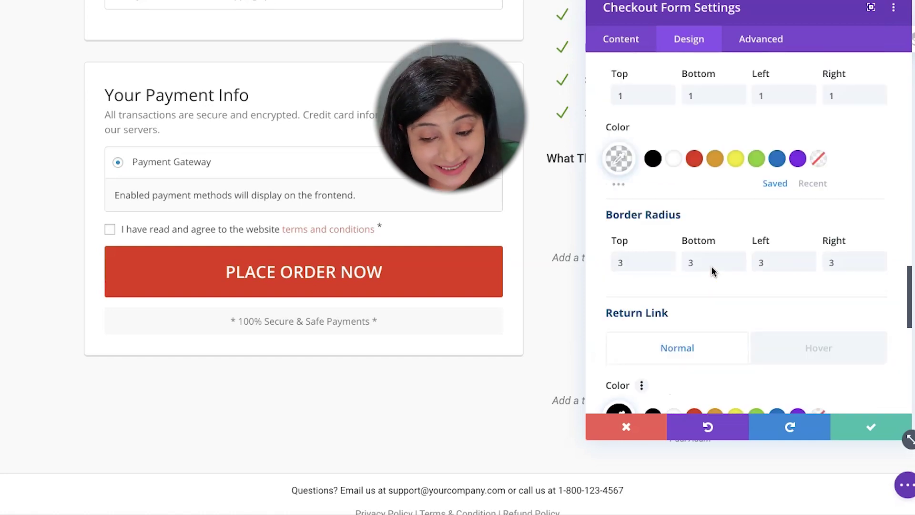
pyautogui.click(699, 41)
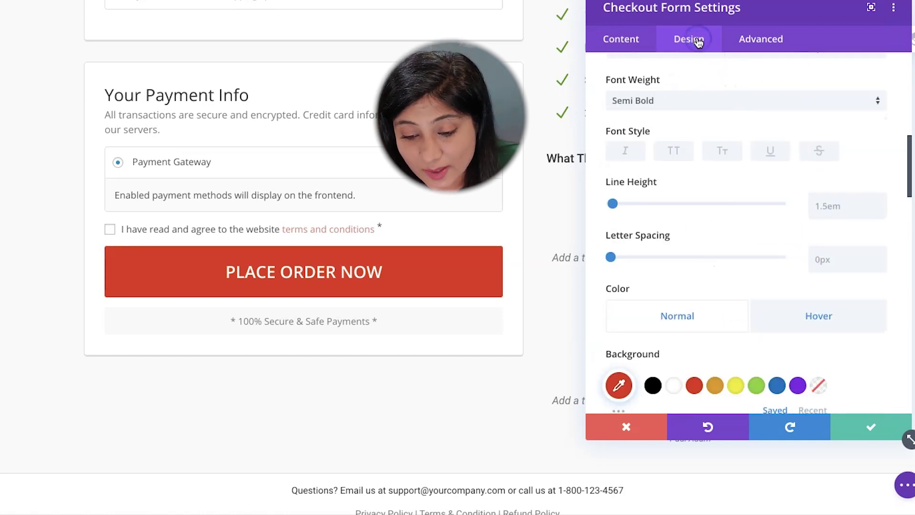
pyautogui.scroll(8, 714, 144)
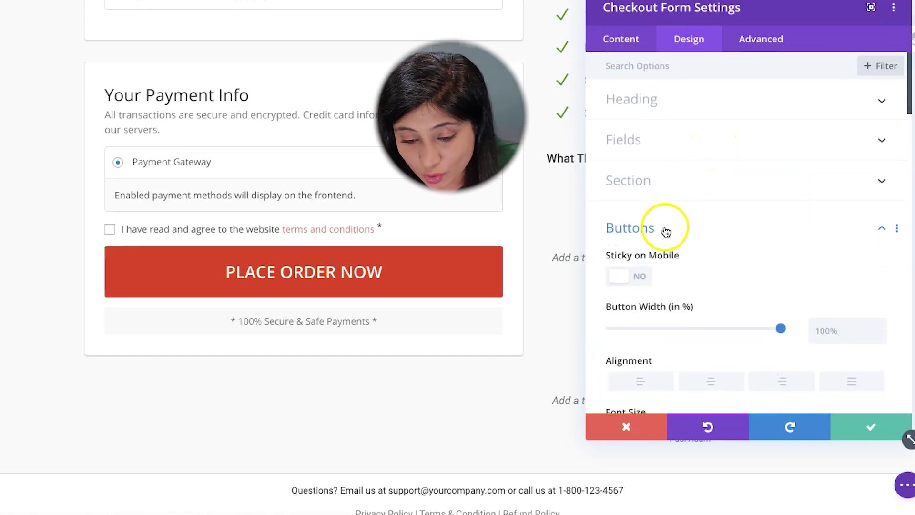
pyautogui.click(666, 231)
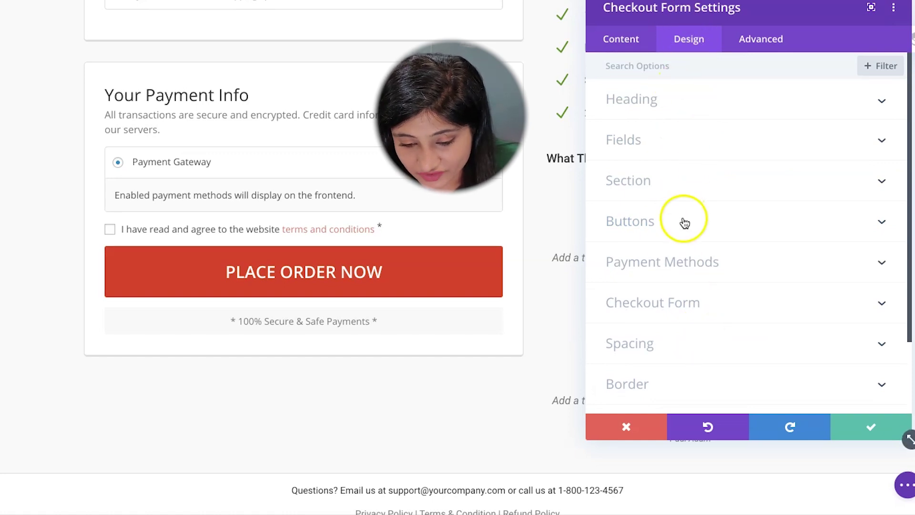
# Step: Look over the Checkout Form section and the other remaining design sections
pyautogui.scroll(-2, 688, 308)
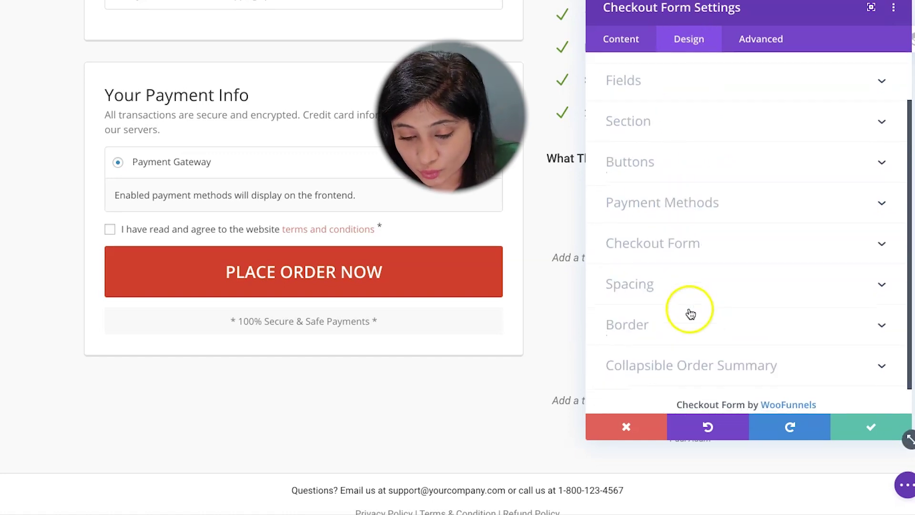
pyautogui.click(689, 249)
pyautogui.scroll(-2, 705, 284)
pyautogui.scroll(2, 705, 284)
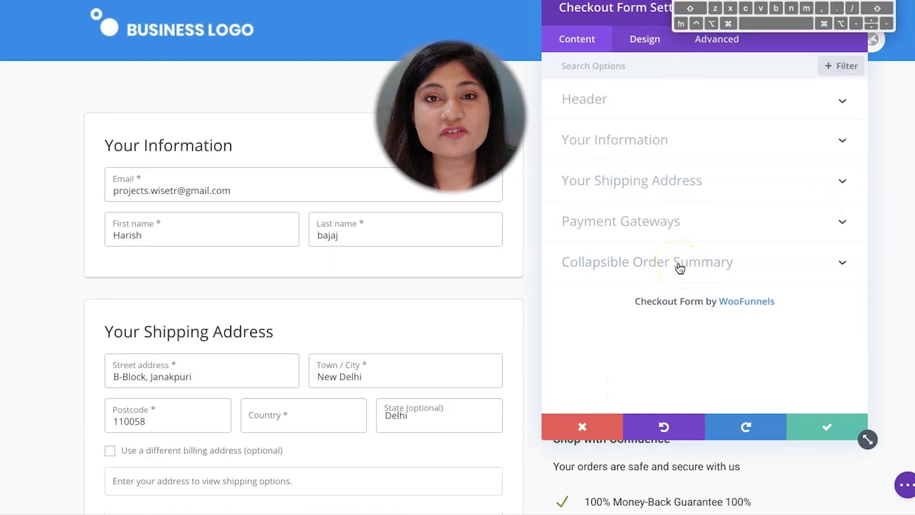
# Step: Enable the collapsible order summary on desktop and expand it in the page preview
pyautogui.click(680, 268)
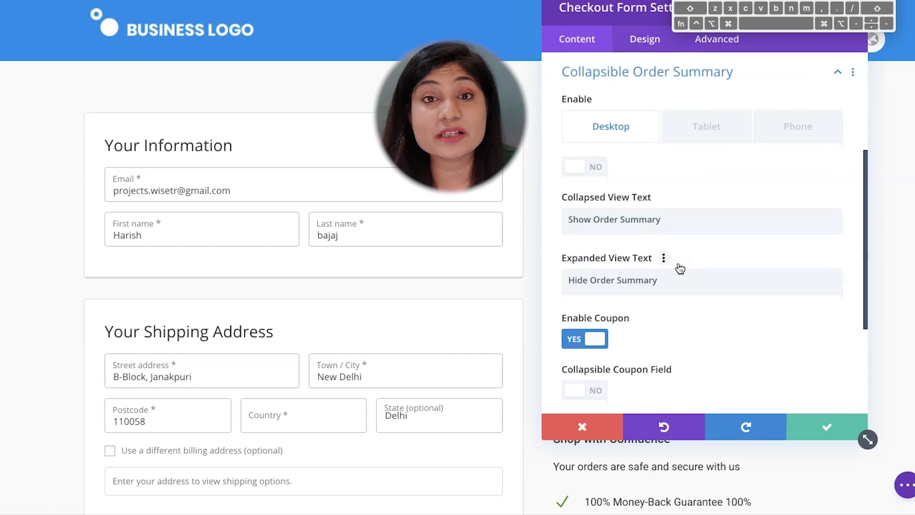
pyautogui.click(589, 176)
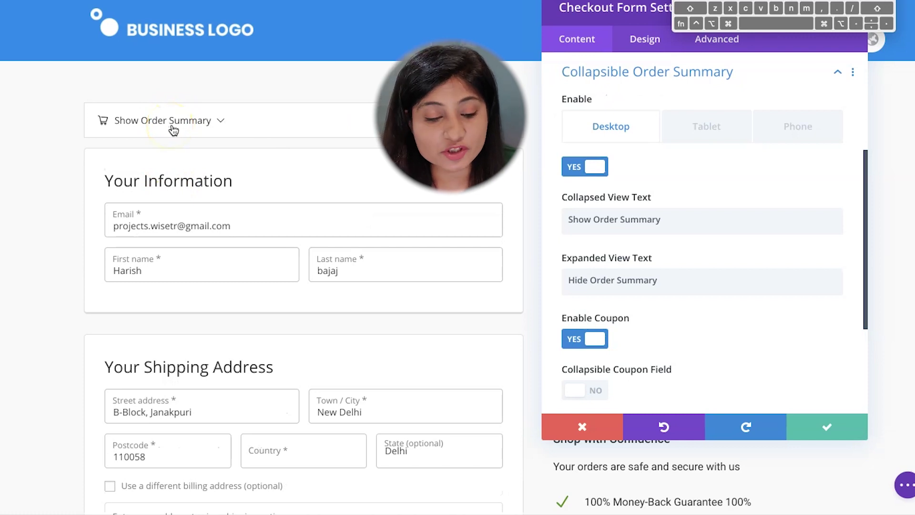
pyautogui.click(219, 122)
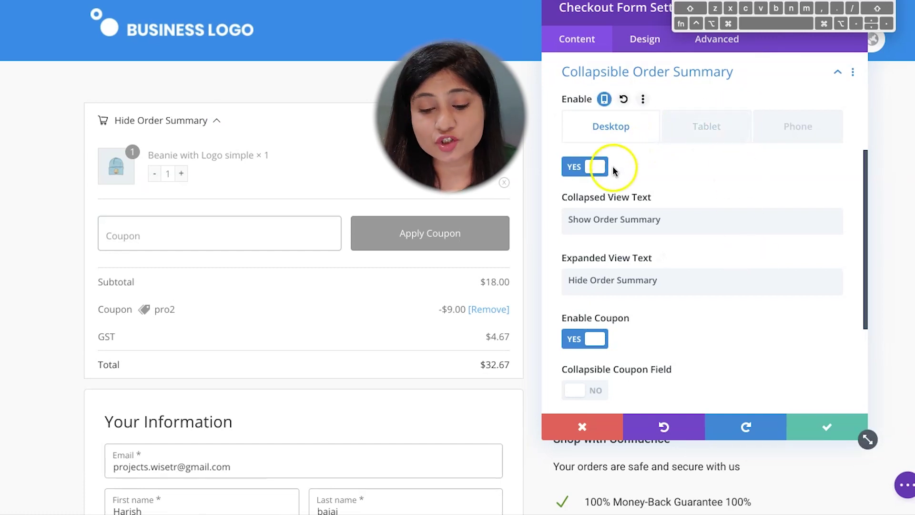
# Step: Turn off the collapsible order summary on desktop and switch its Enable setting for phone
pyautogui.click(585, 168)
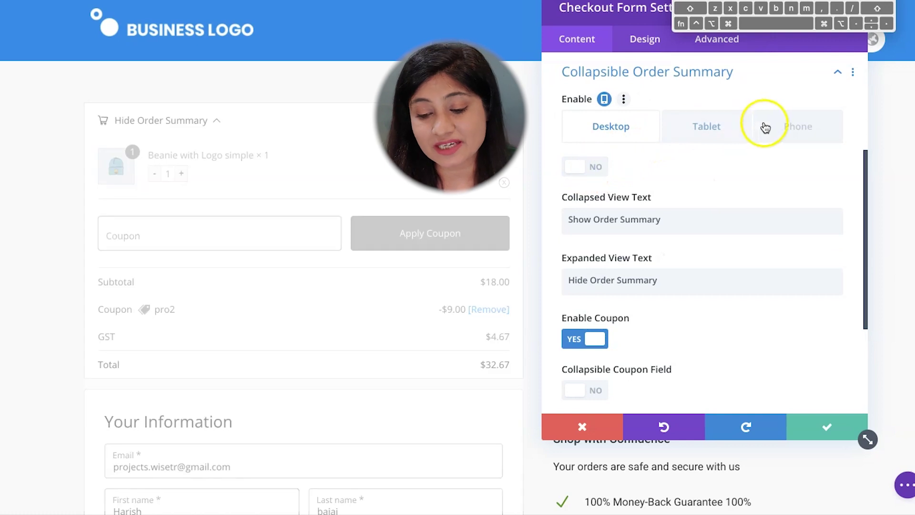
pyautogui.click(778, 126)
pyautogui.click(585, 167)
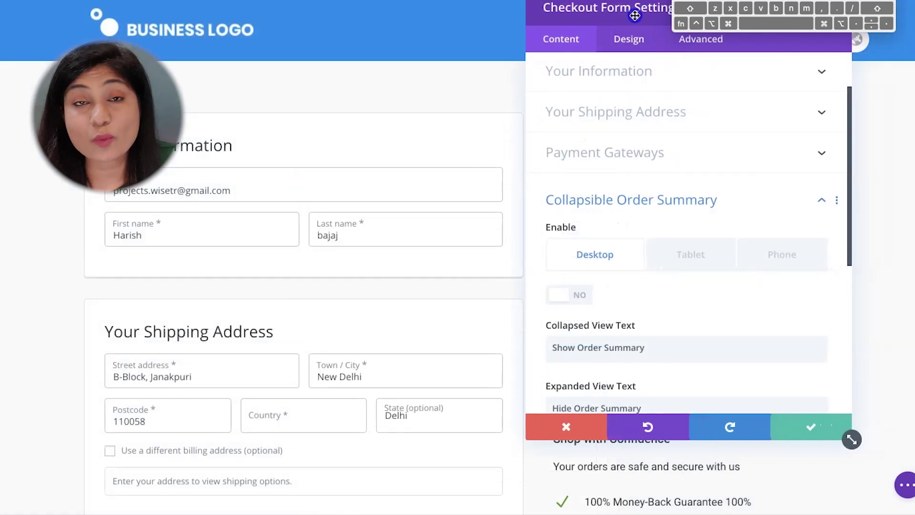
# Step: Open the settings of the mini cart in the page preview and change its heading title to "Your Cart Items"
pyautogui.moveTo(637, 18); pyautogui.dragTo(191, 30)
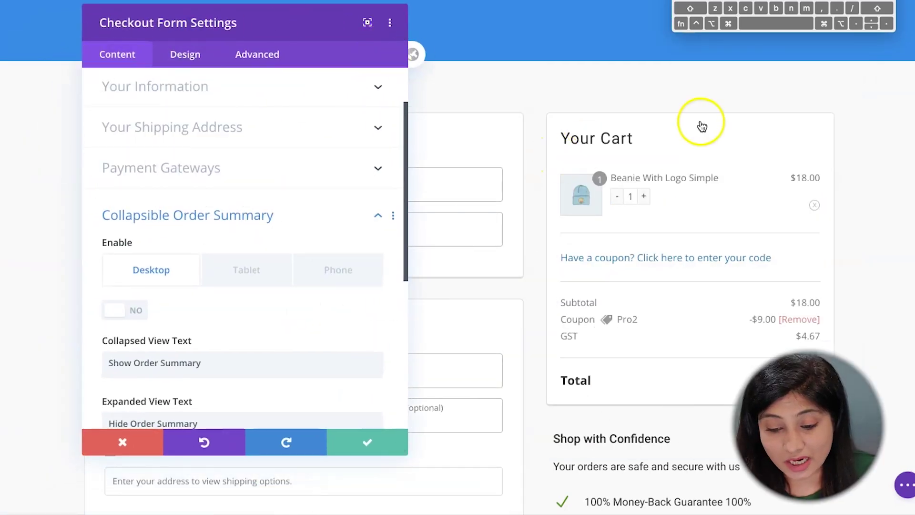
pyautogui.click(755, 132)
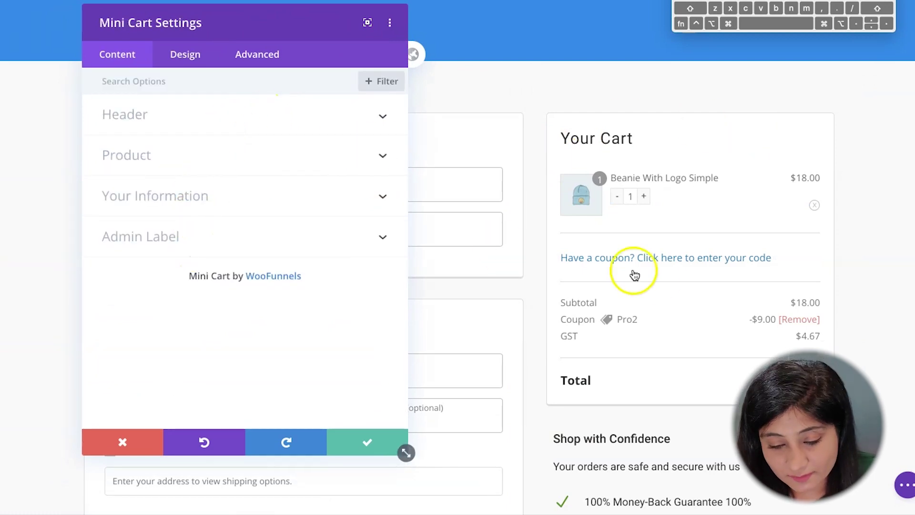
pyautogui.scroll(-2, 638, 272)
pyautogui.scroll(2, 556, 222)
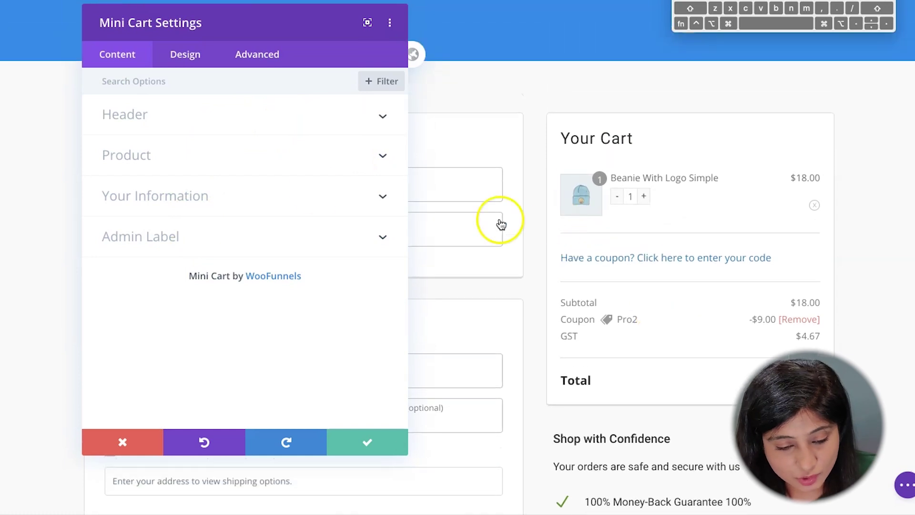
pyautogui.click(148, 119)
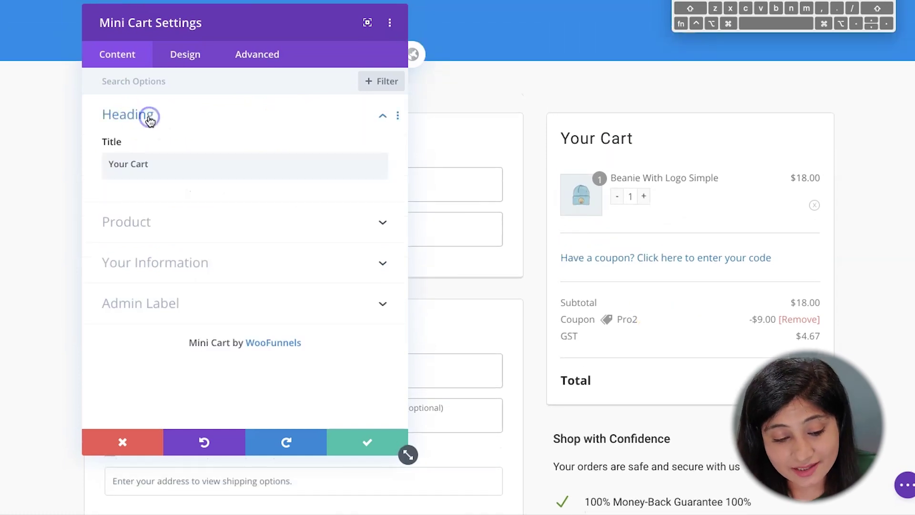
pyautogui.tripleClick(215, 165)
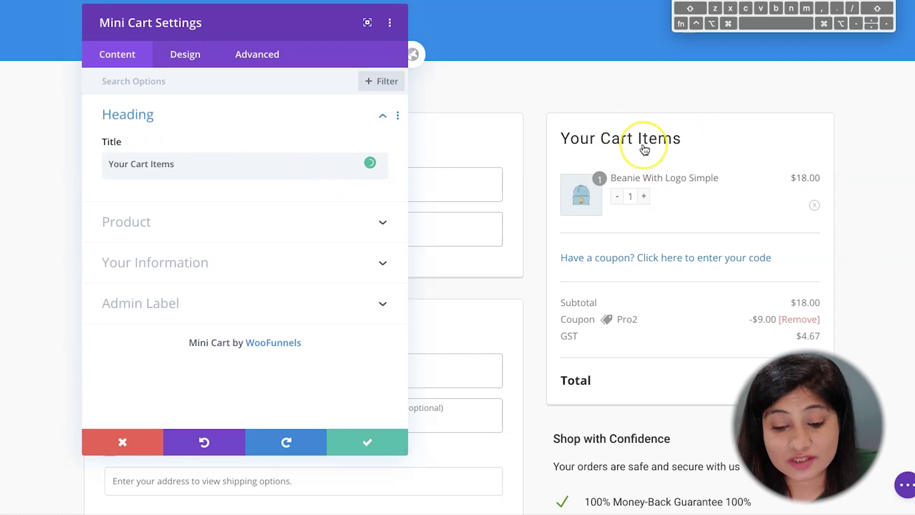
# Step: Disable Allow Deletion in the mini cart's Product options
pyautogui.click(119, 227)
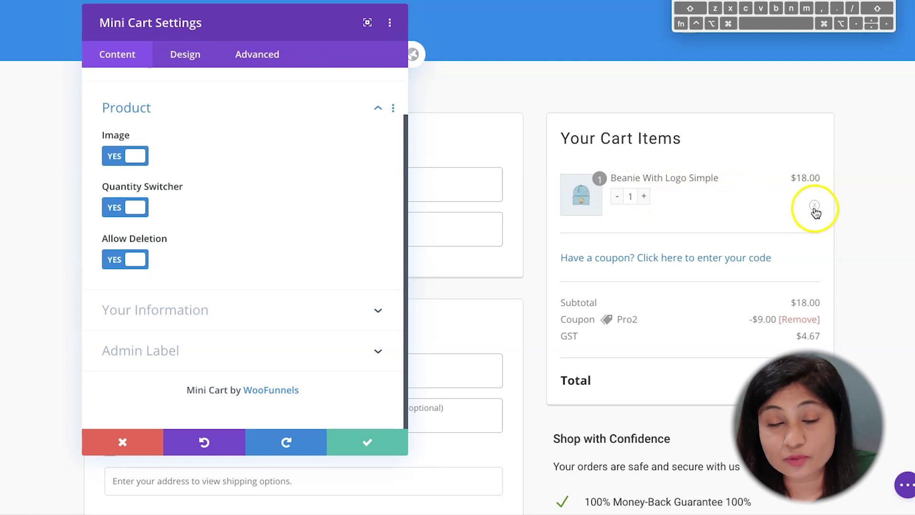
pyautogui.click(113, 262)
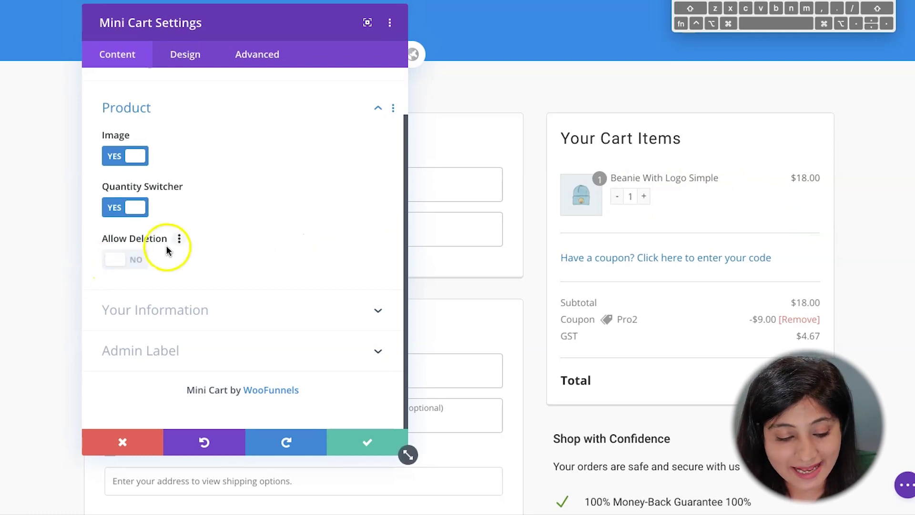
# Step: Switch the mini cart's coupon field off and back on, and disable its Collapsible option
pyautogui.click(233, 308)
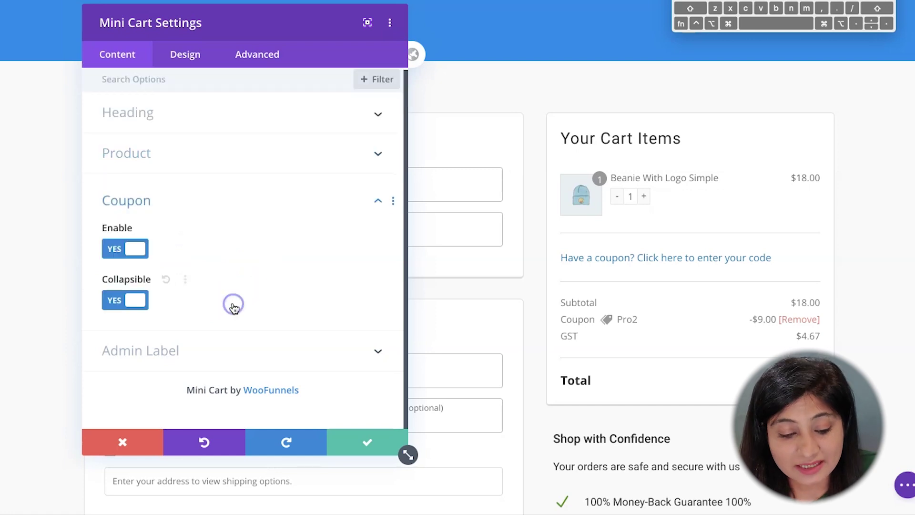
pyautogui.click(615, 258)
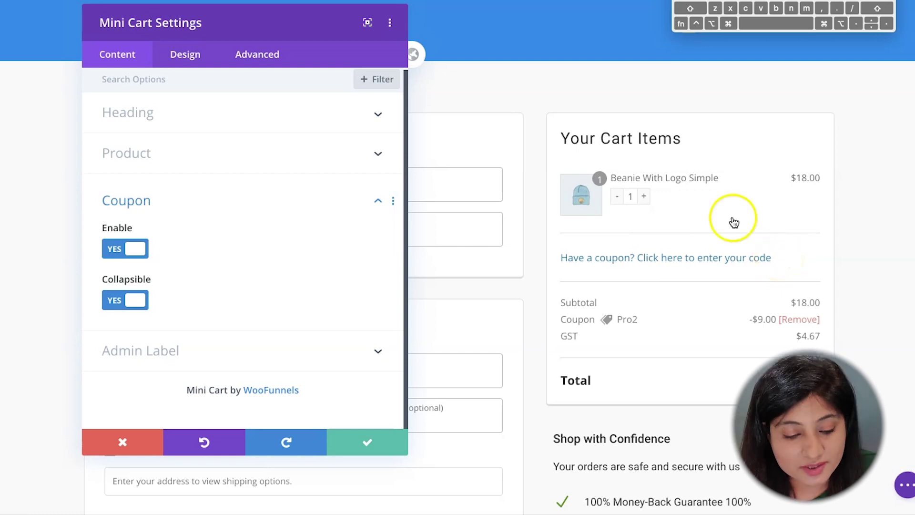
pyautogui.click(123, 256)
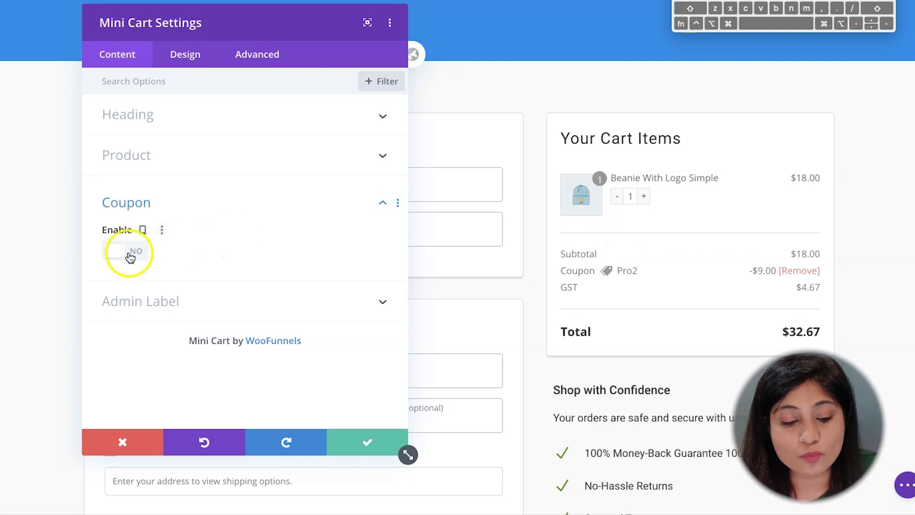
pyautogui.click(125, 255)
pyautogui.click(120, 301)
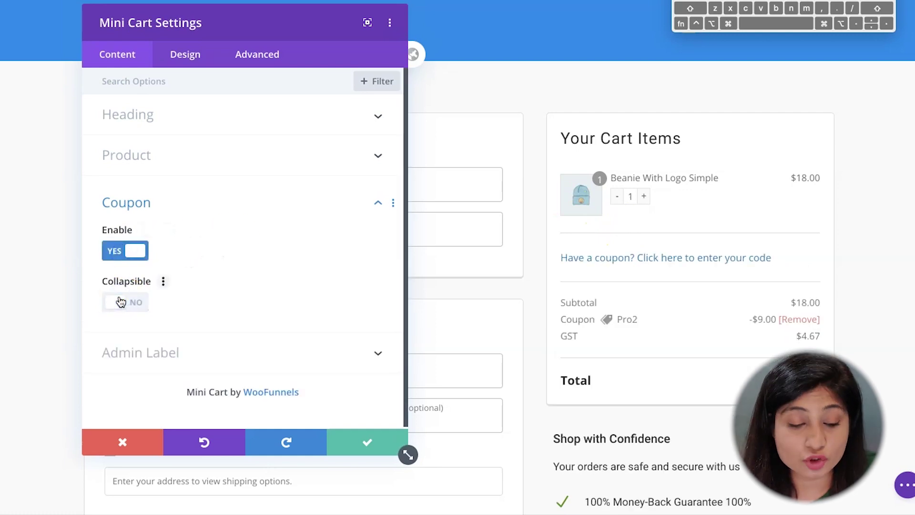
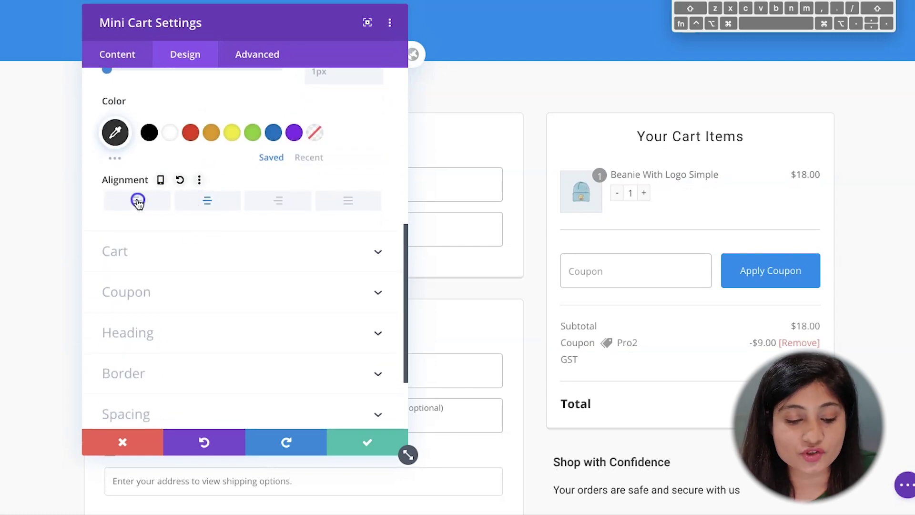
# Step: Left-align the mini cart's heading and look over the Cart section's product, subtotal and total styling
pyautogui.click(143, 201)
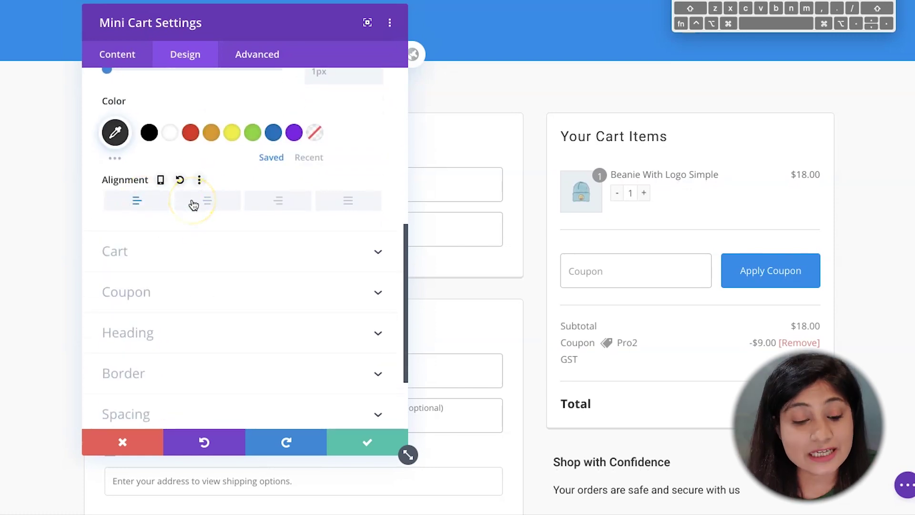
pyautogui.click(154, 260)
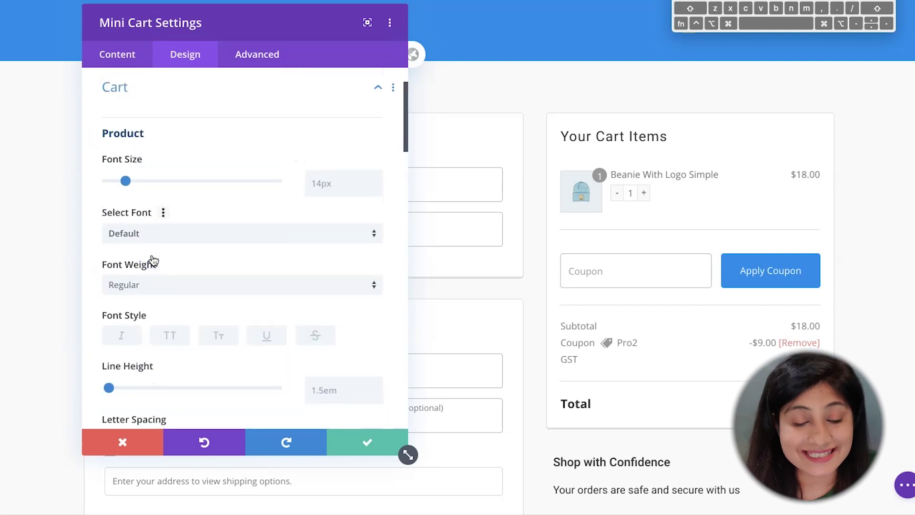
pyautogui.click(227, 235)
pyautogui.scroll(-15, 227, 235)
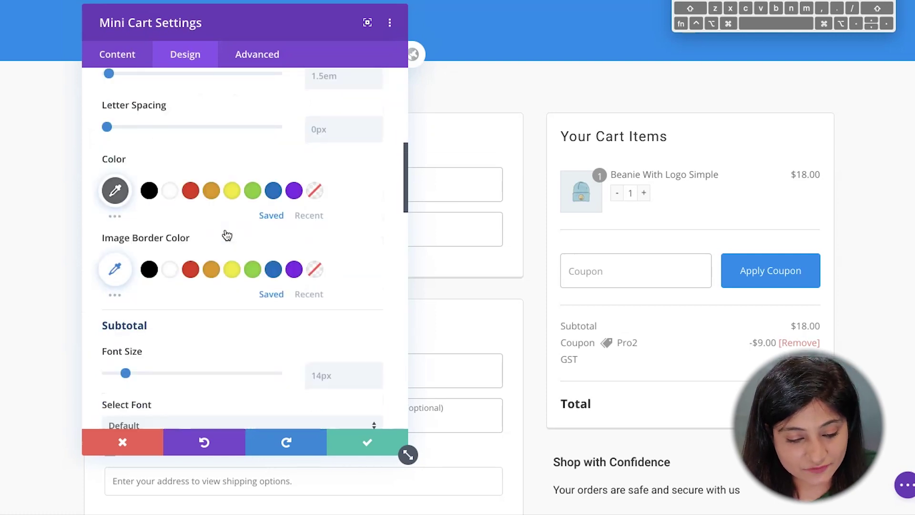
pyautogui.scroll(-15, 227, 235)
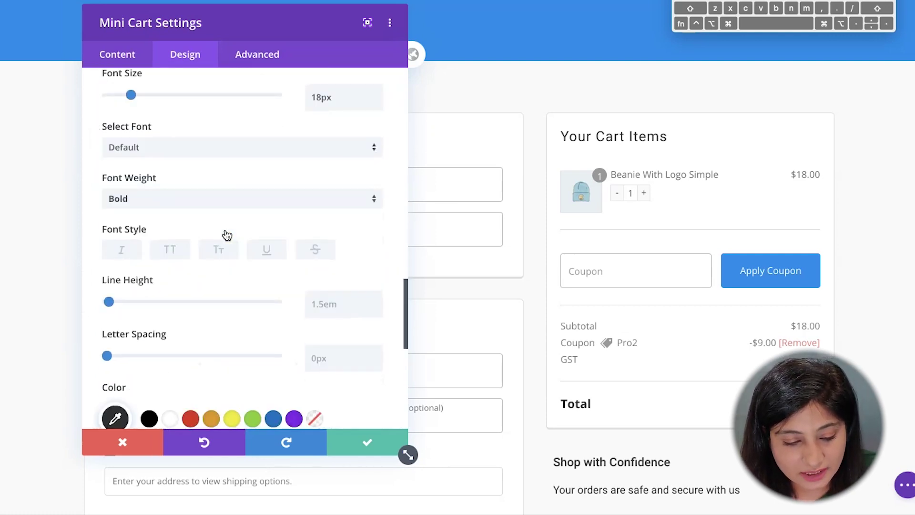
pyautogui.click(181, 215)
# Step: Review the mini cart's Coupon design options for the label, input field, focus color and border
pyautogui.click(176, 196)
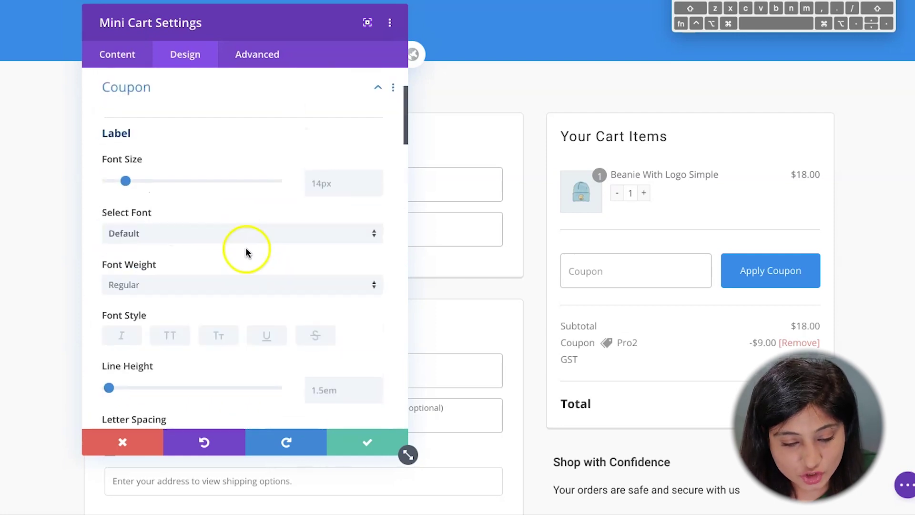
pyautogui.scroll(1, 268, 245)
pyautogui.scroll(1, 267, 247)
pyautogui.scroll(-10, 267, 247)
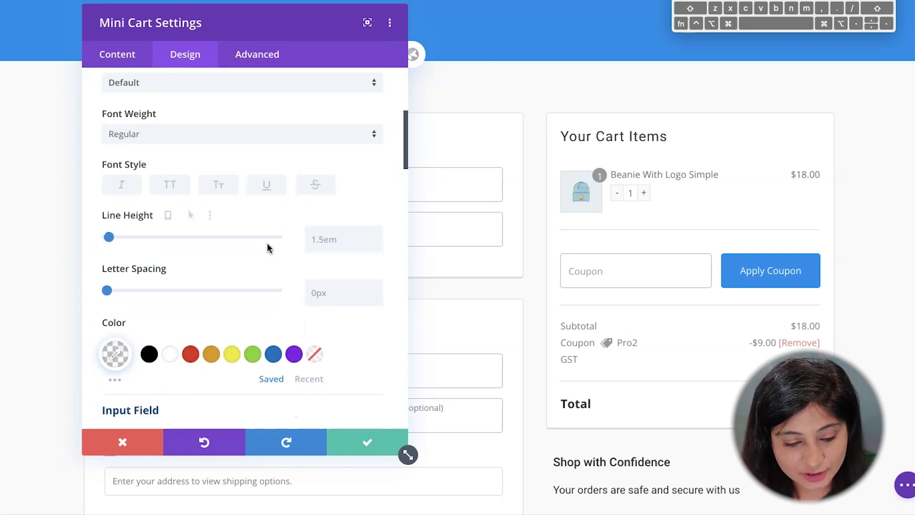
pyautogui.scroll(-8, 267, 247)
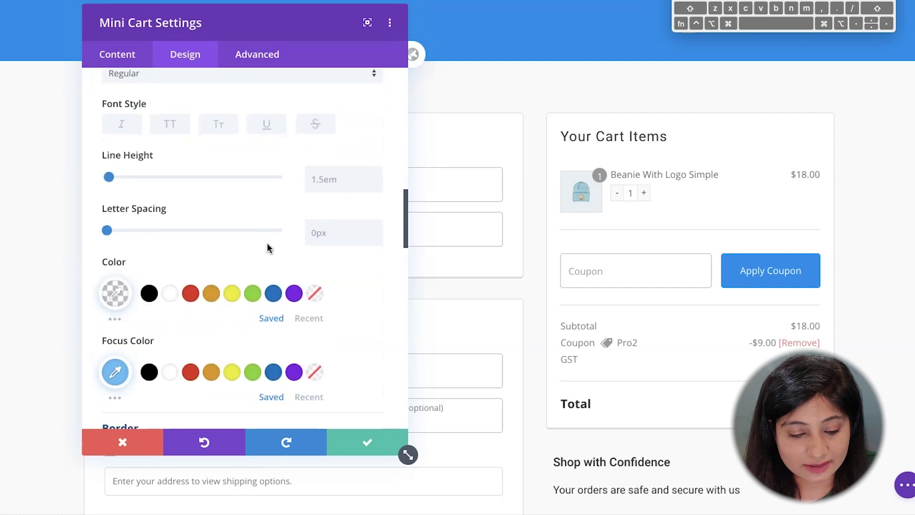
pyautogui.click(194, 268)
pyautogui.scroll(-2, 196, 266)
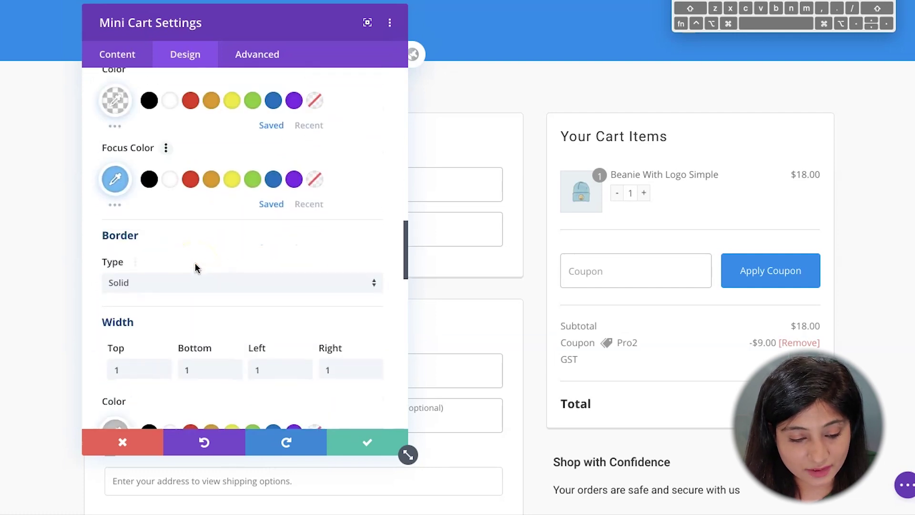
pyautogui.scroll(2, 196, 265)
# Step: Check the coupon field's focus state in the preview and look through the Coupon design options down to the Button styling
pyautogui.click(601, 269)
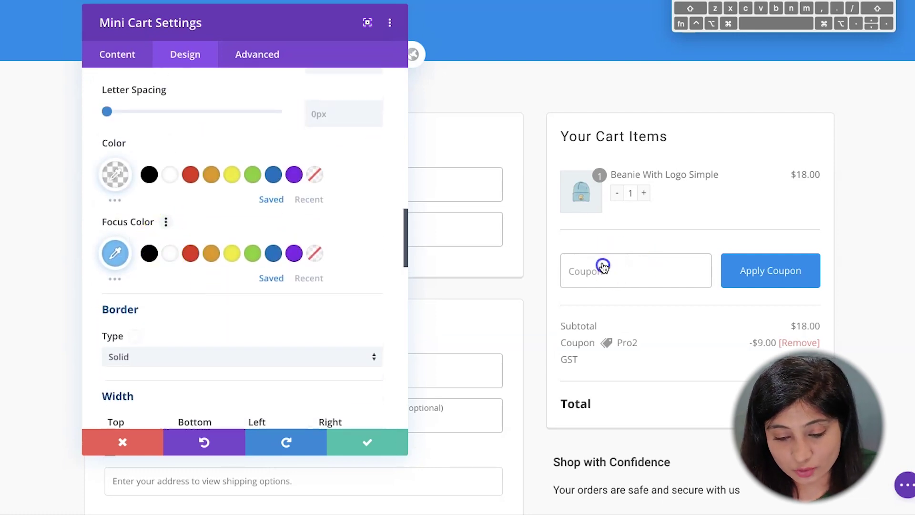
pyautogui.click(596, 268)
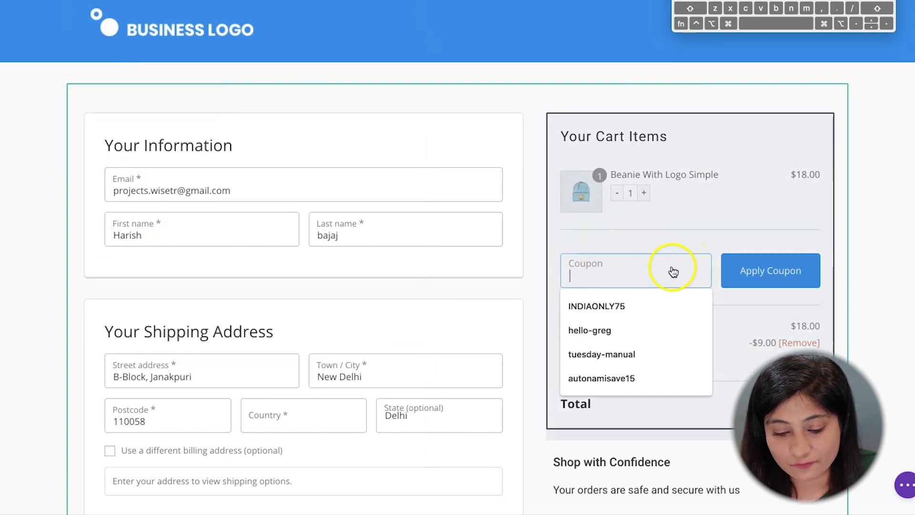
pyautogui.scroll(-1, 674, 267)
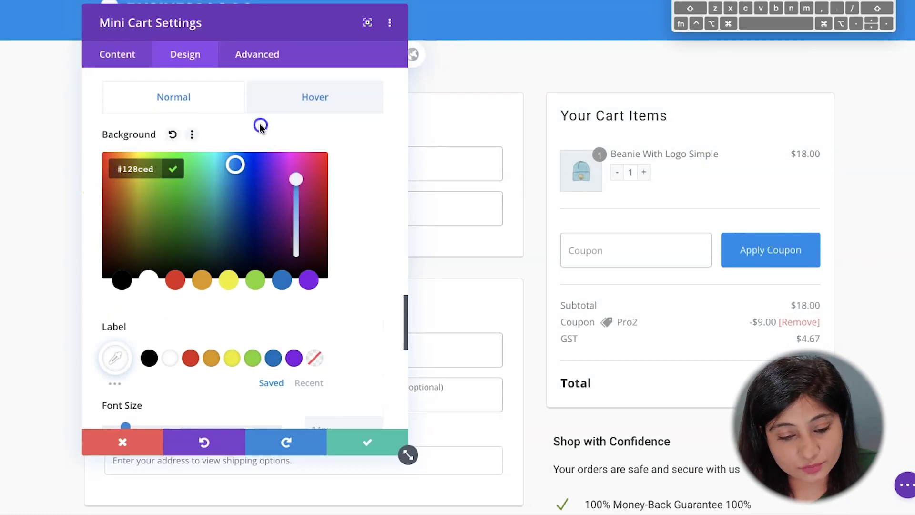
pyautogui.scroll(-10, 264, 128)
pyautogui.scroll(6, 264, 132)
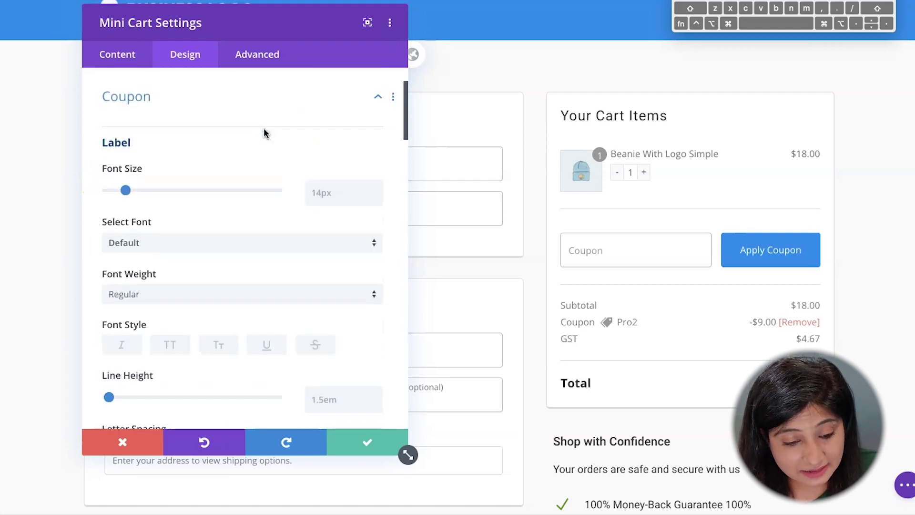
pyautogui.scroll(-15, 238, 267)
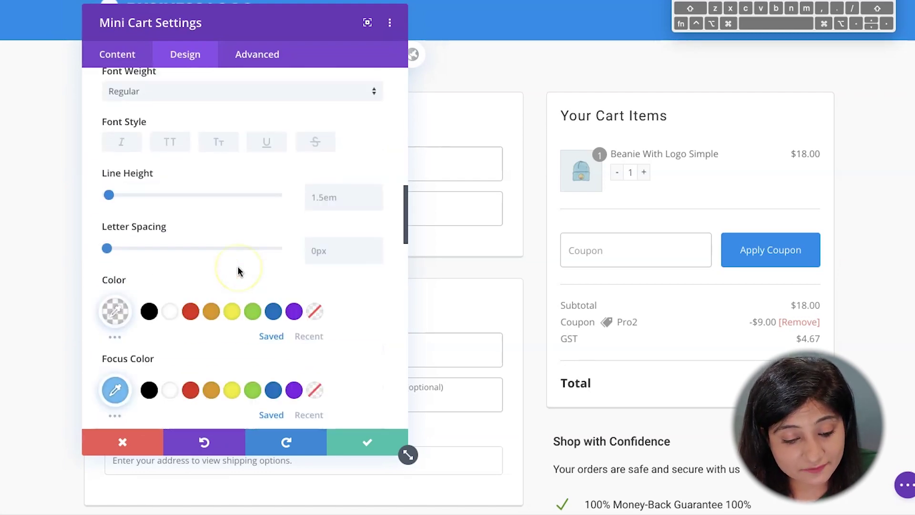
pyautogui.scroll(-3, 238, 269)
pyautogui.scroll(3, 238, 270)
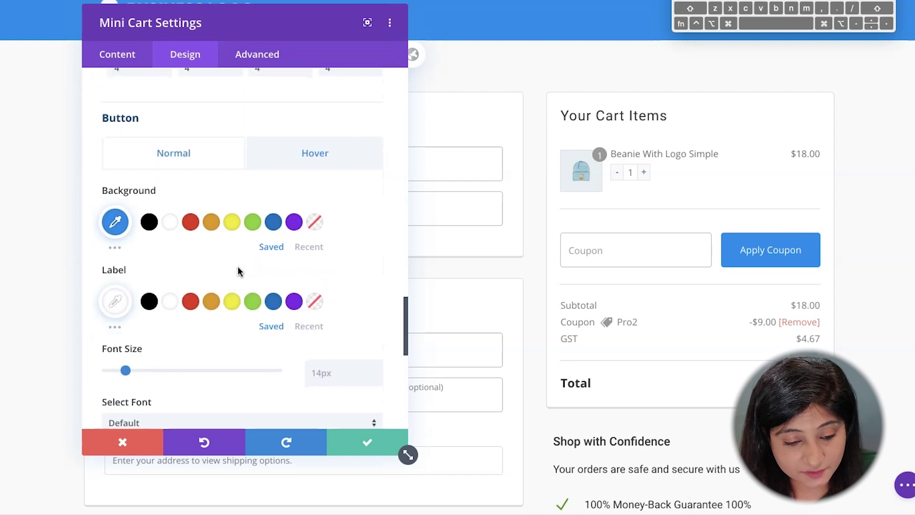
# Step: Set the Apply Coupon button's background to red and its font size to 11px
pyautogui.click(109, 235)
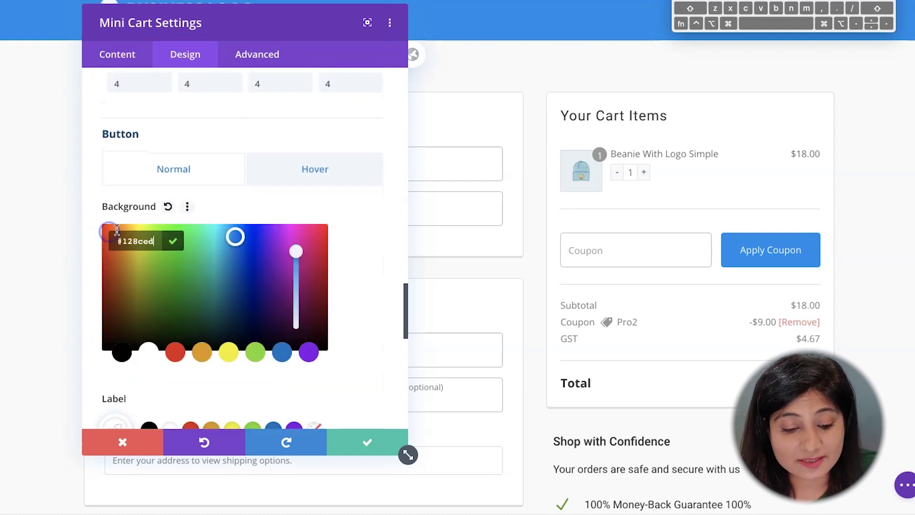
pyautogui.click(325, 244)
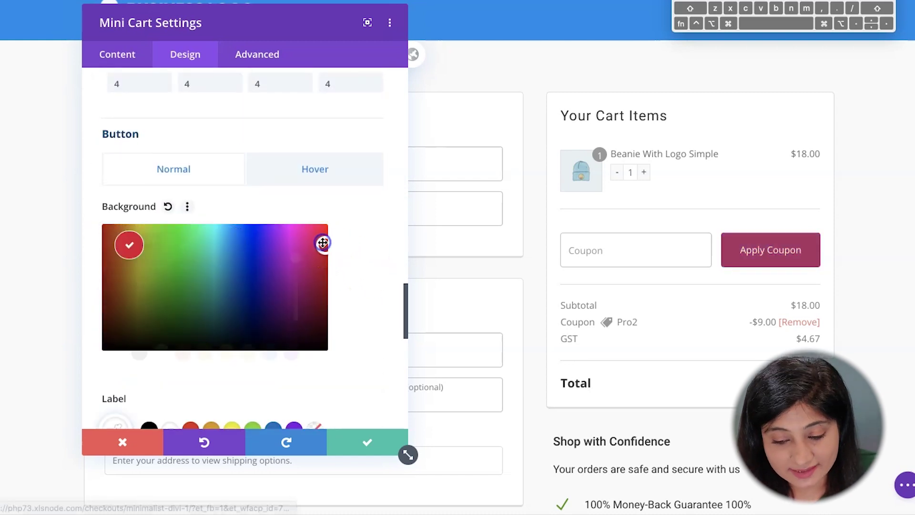
pyautogui.click(353, 233)
pyautogui.scroll(-5, 286, 214)
pyautogui.moveTo(125, 160)
pyautogui.mouseDown()
pyautogui.moveTo(138, 161)
pyautogui.moveTo(122, 163)
pyautogui.mouseUp()
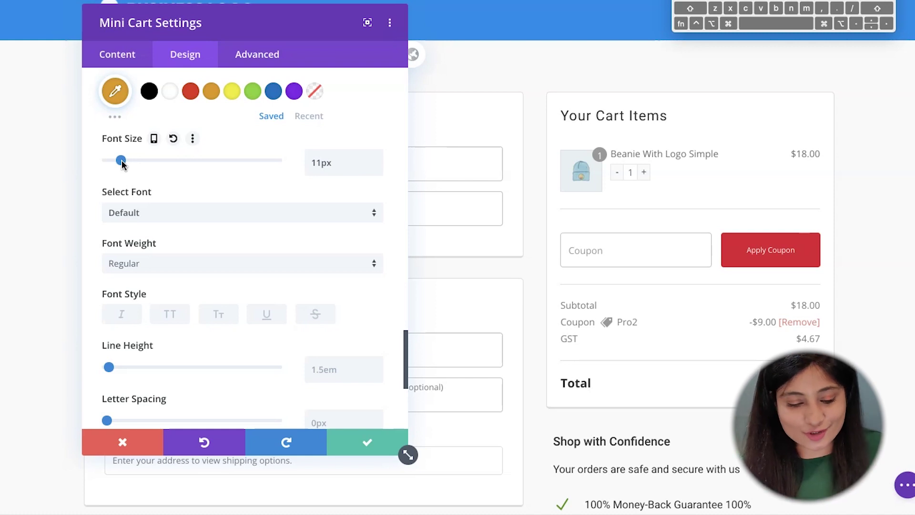
pyautogui.scroll(-5, 173, 224)
pyautogui.click(173, 229)
pyautogui.click(123, 57)
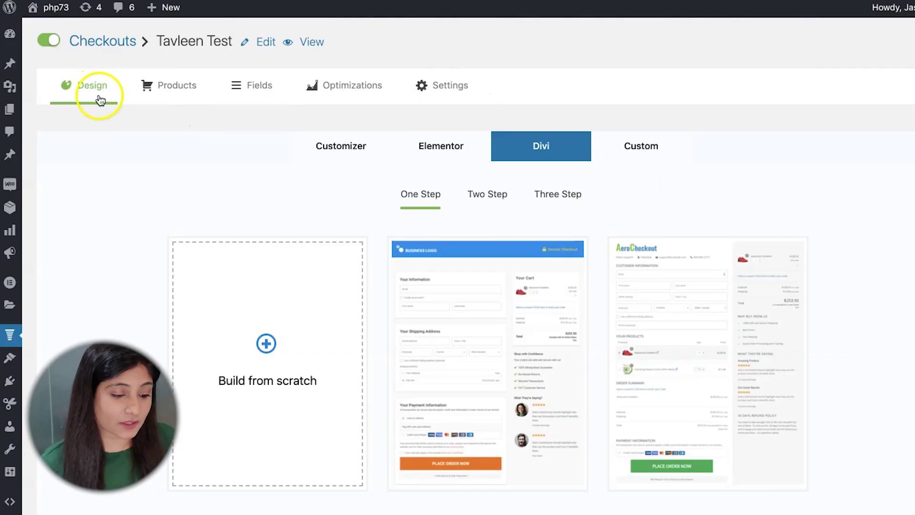
# Step: Add the products A Itaque and A Voluptatem to the checkout in the WooFunnels admin
pyautogui.click(168, 97)
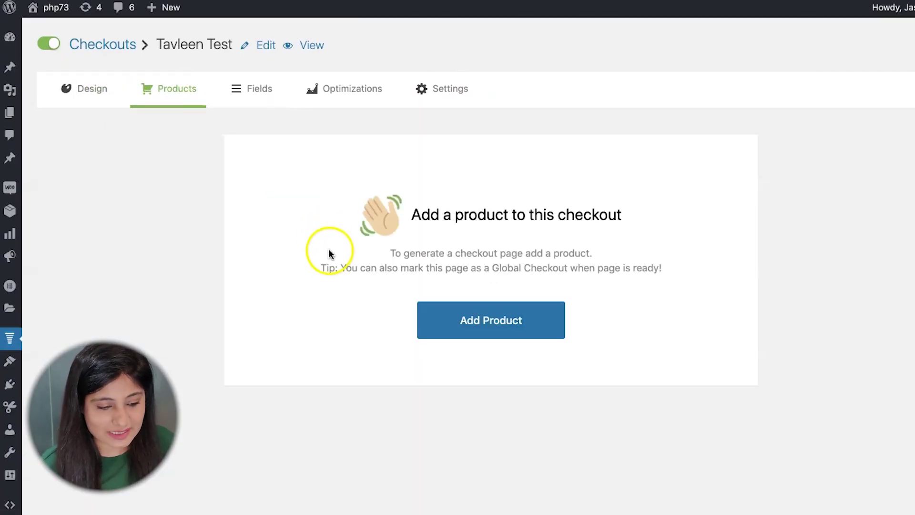
pyautogui.click(515, 323)
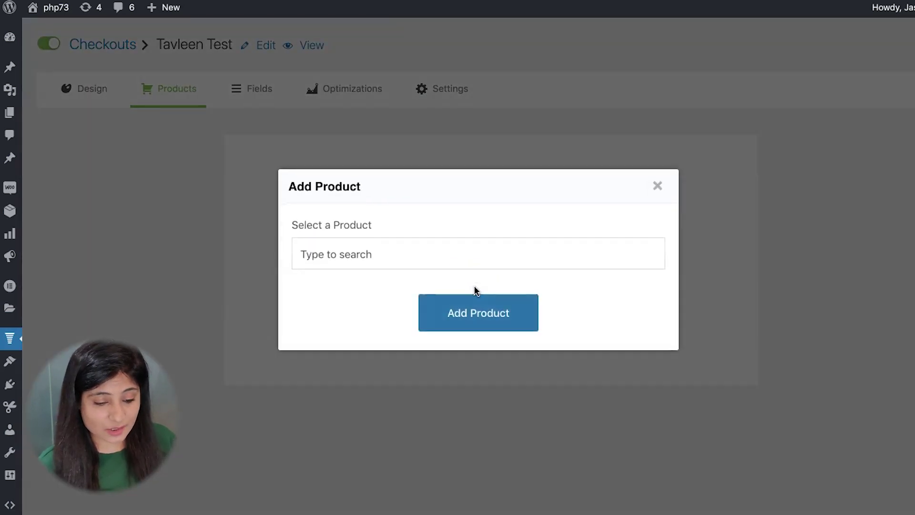
pyautogui.click(434, 259)
pyautogui.write('a')
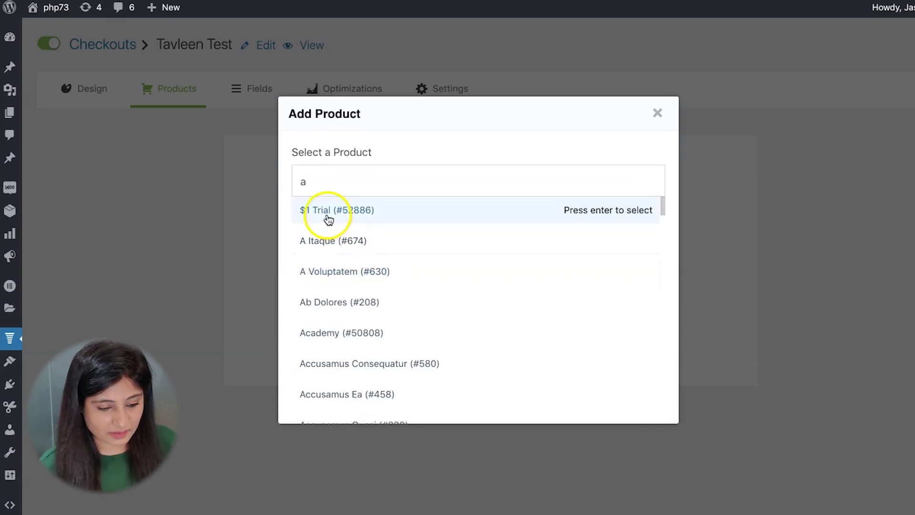
pyautogui.click(328, 240)
pyautogui.click(470, 251)
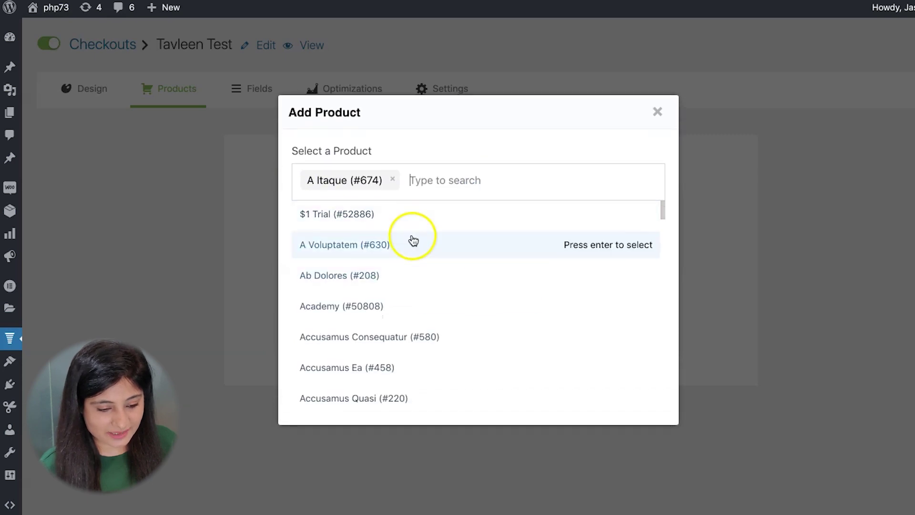
pyautogui.click(465, 248)
pyautogui.click(446, 316)
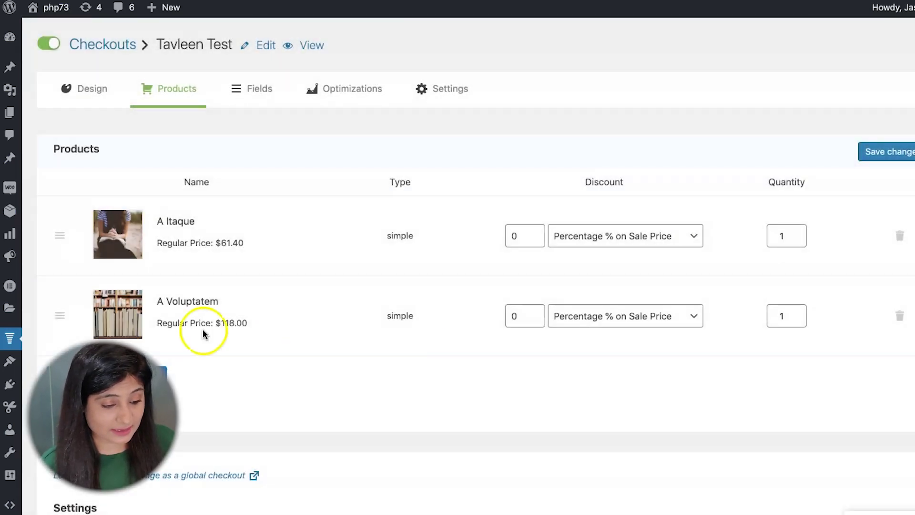
# Step: Remove the product A Voluptatem from the checkout and save the product changes
pyautogui.moveTo(62, 317)
pyautogui.mouseDown()
pyautogui.moveTo(59, 224)
pyautogui.moveTo(69, 318)
pyautogui.moveTo(67, 229)
pyautogui.moveTo(62, 322)
pyautogui.mouseUp()
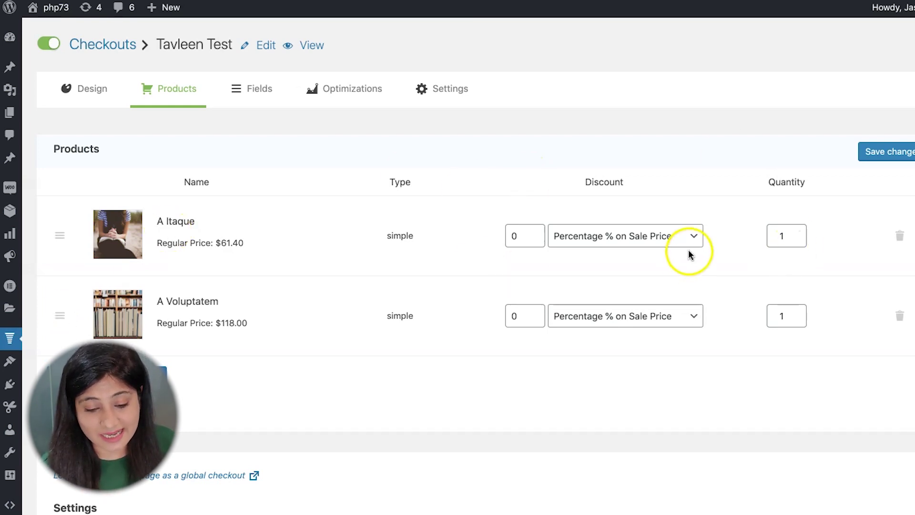
pyautogui.scroll(-3, 763, 253)
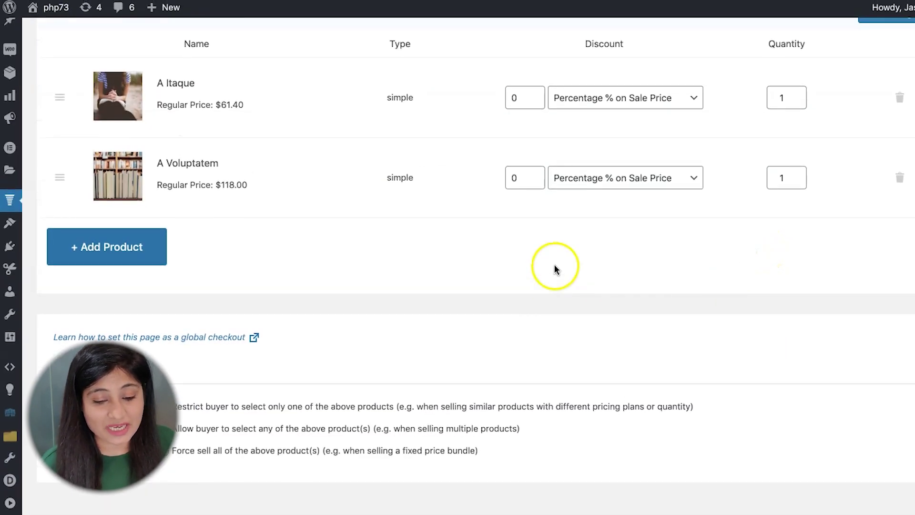
pyautogui.scroll(3, 554, 266)
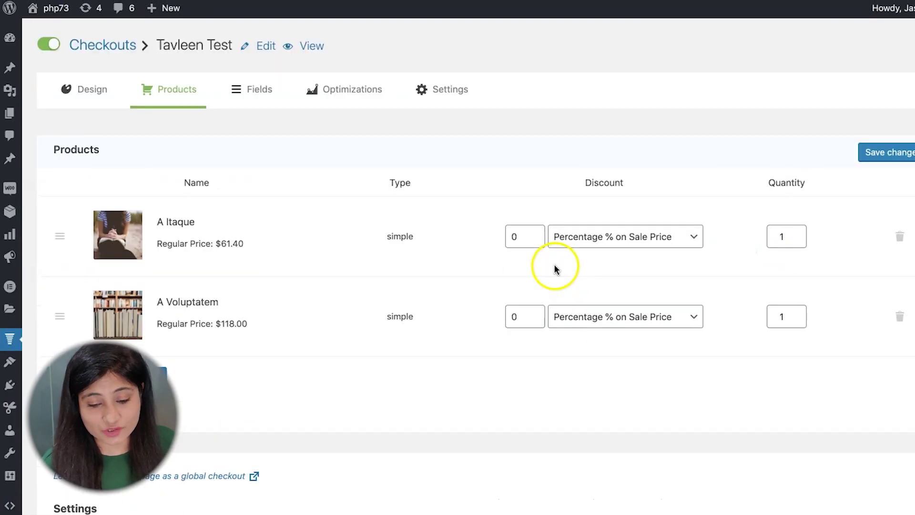
pyautogui.click(900, 318)
pyautogui.click(430, 340)
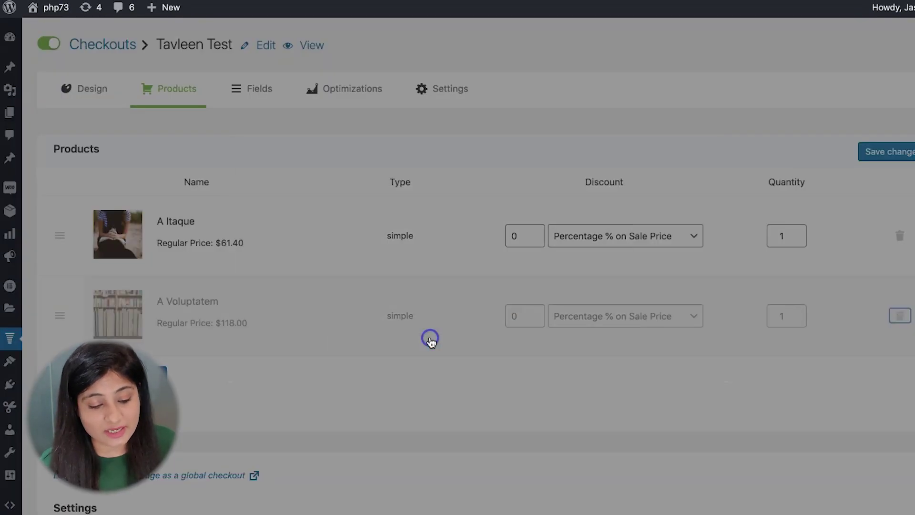
pyautogui.click(869, 155)
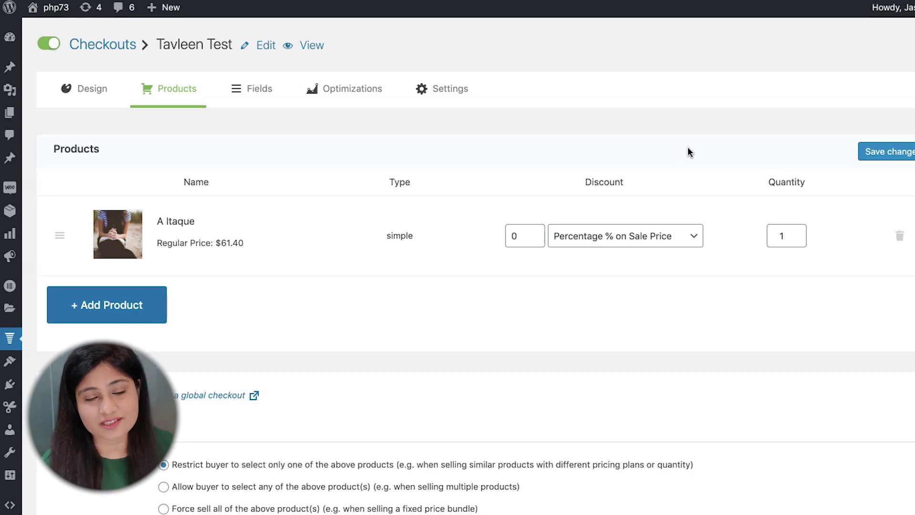
# Step: In the checkout's Fields, remove Shipping Address from Customer Information and place it back between Last Name and Billing Address
pyautogui.click(261, 95)
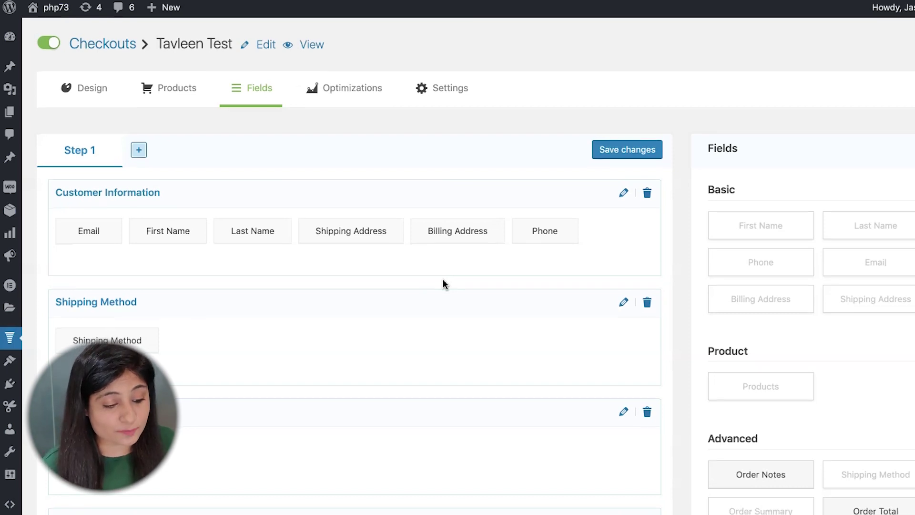
pyautogui.scroll(-4, 443, 282)
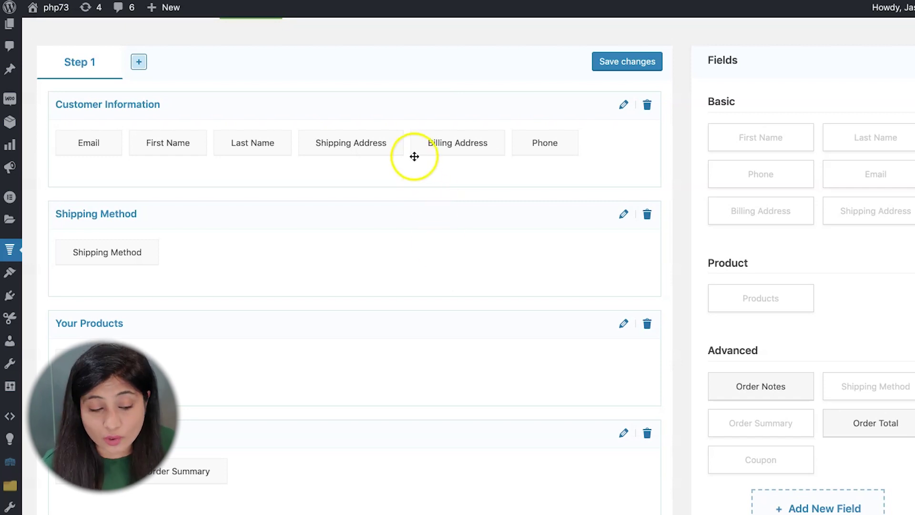
pyautogui.moveTo(403, 139)
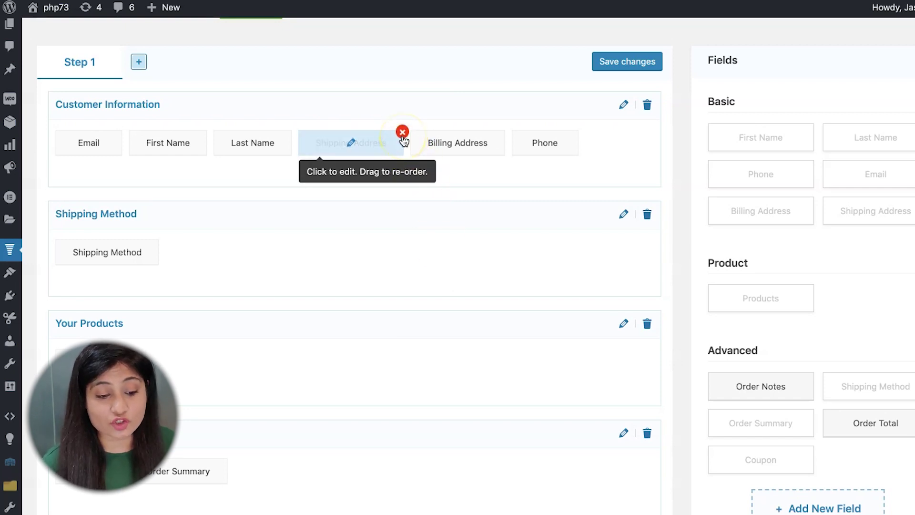
pyautogui.click(403, 136)
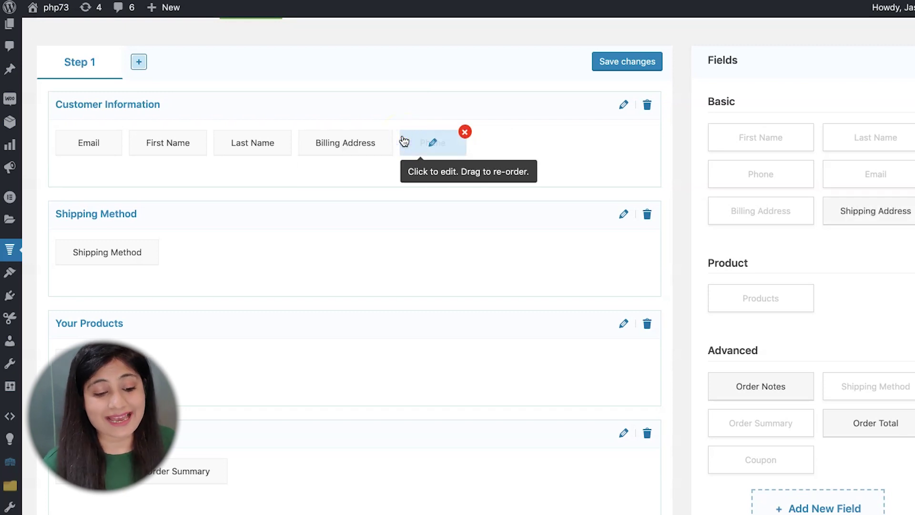
pyautogui.moveTo(889, 224); pyautogui.dragTo(338, 140)
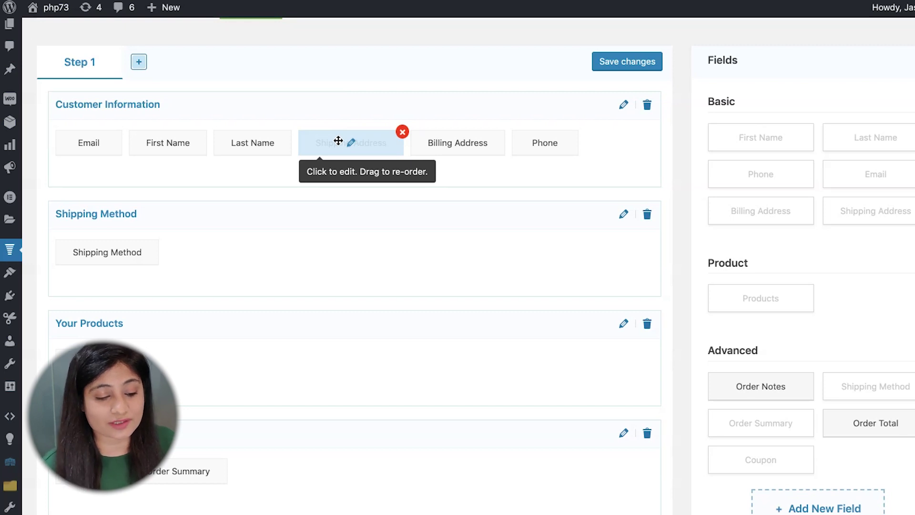
# Step: Try to reorder the Shipping Method section within Step 1 of the checkout form
pyautogui.click(375, 205)
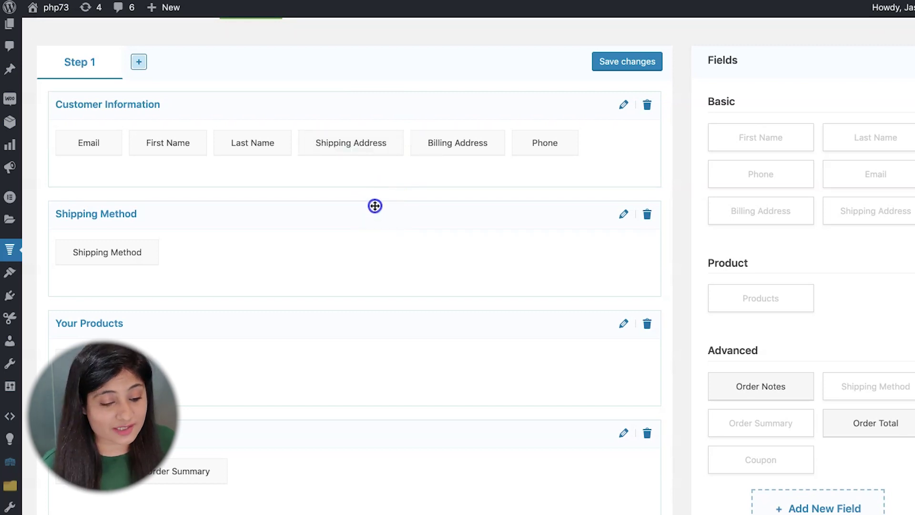
pyautogui.moveTo(375, 205); pyautogui.dragTo(389, 245)
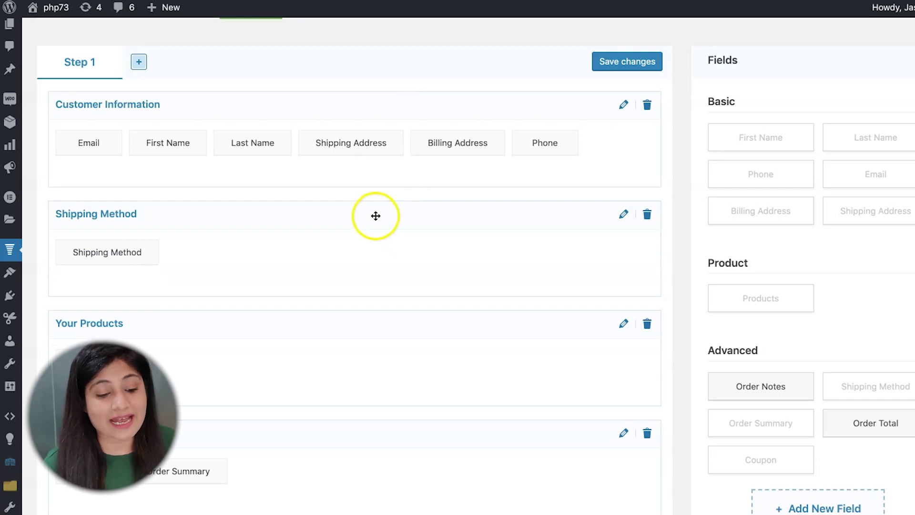
pyautogui.moveTo(373, 215); pyautogui.dragTo(384, 236)
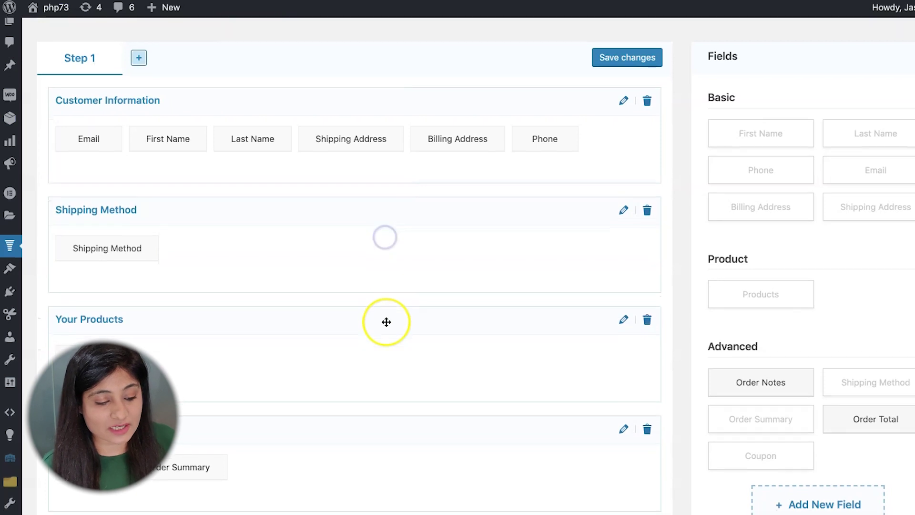
# Step: Add a second step to the checkout form
pyautogui.scroll(-4, 386, 321)
pyautogui.scroll(5, 387, 321)
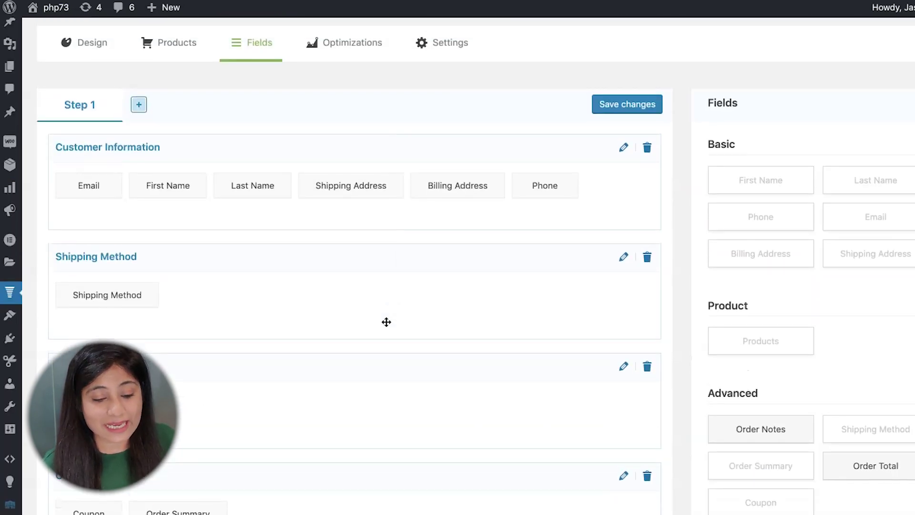
pyautogui.click(230, 165)
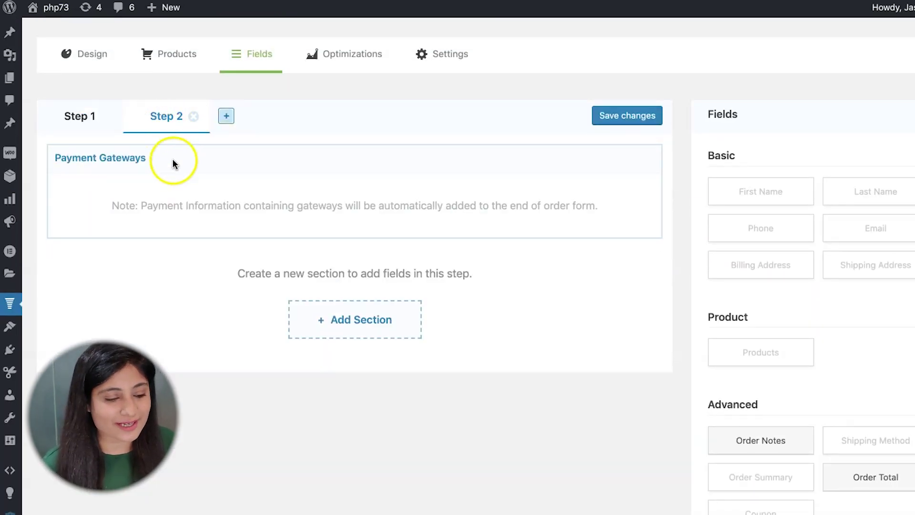
pyautogui.scroll(-2, 910, 429)
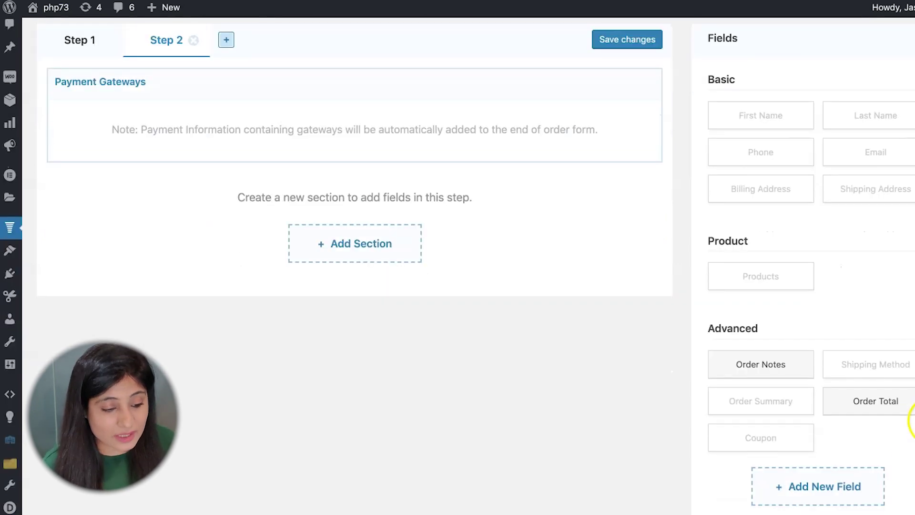
pyautogui.moveTo(793, 374); pyautogui.dragTo(369, 147)
# Step: Look through the available field types for a new custom field, close the form without adding one and return to Step 1
pyautogui.click(787, 489)
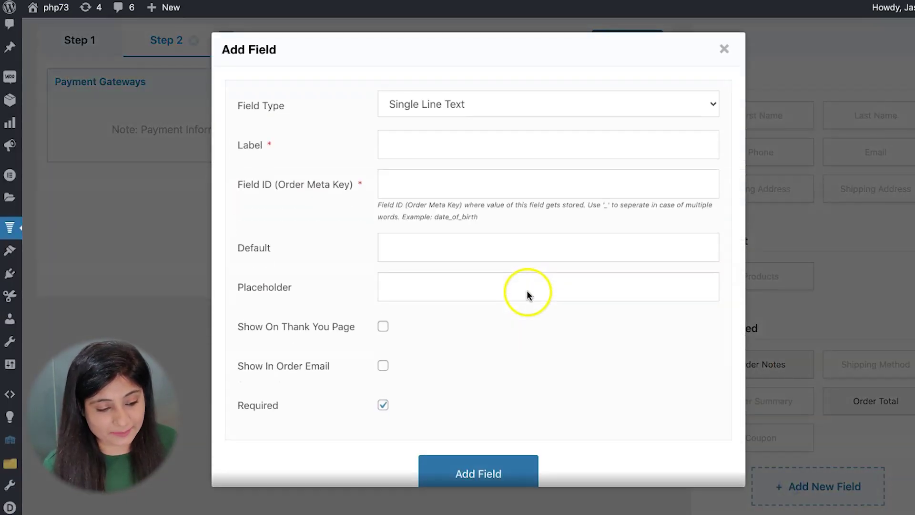
pyautogui.click(438, 97)
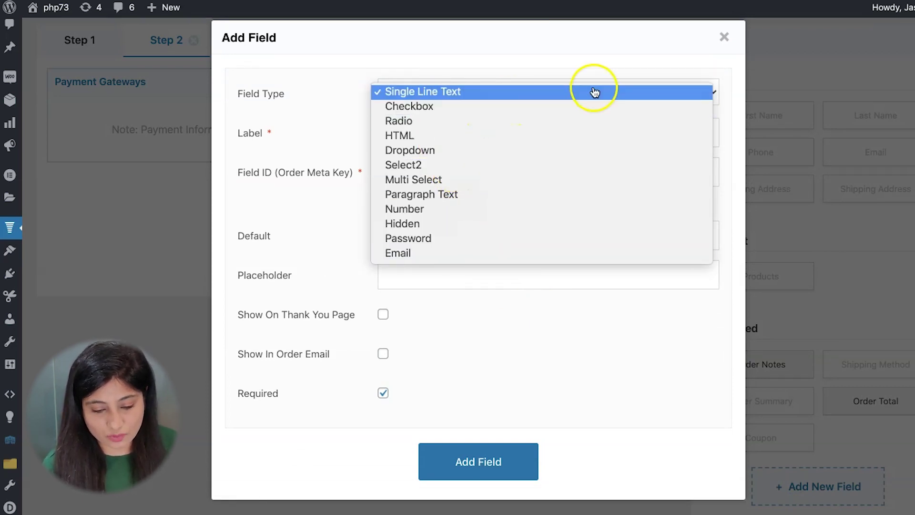
pyautogui.click(726, 39)
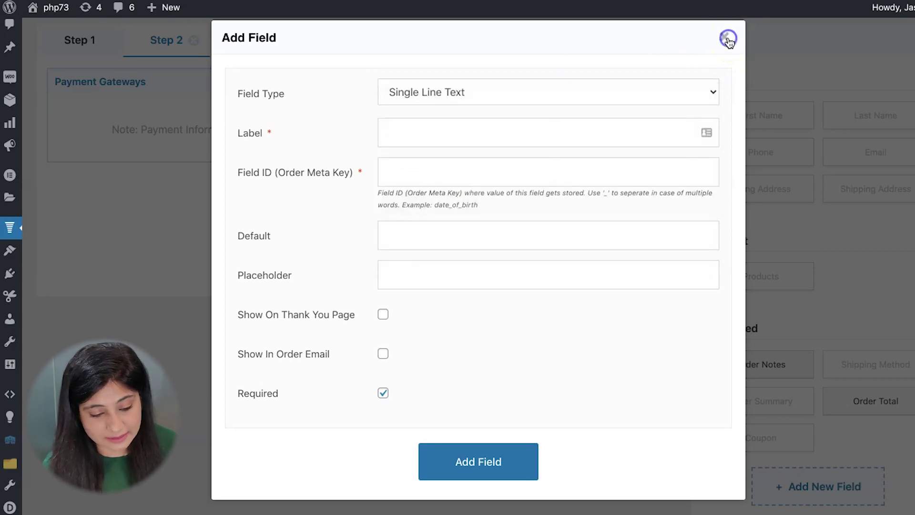
pyautogui.click(726, 38)
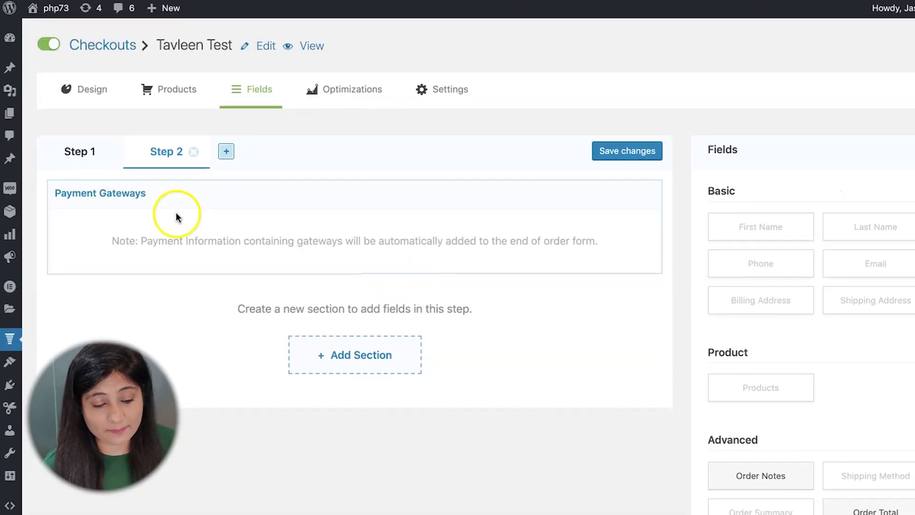
pyautogui.click(80, 40)
pyautogui.scroll(-1, 333, 354)
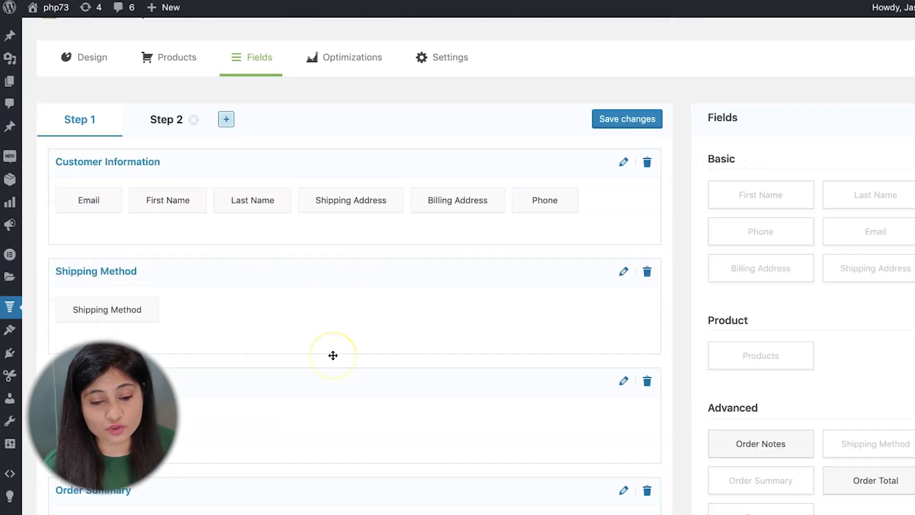
# Step: Review the checkout's Optimizations, from Google Address Autocompletion and Auto Apply Coupons to Smart Buttons, Multistep Field Preview and Preferred Countries
pyautogui.scroll(2, 333, 353)
pyautogui.click(353, 95)
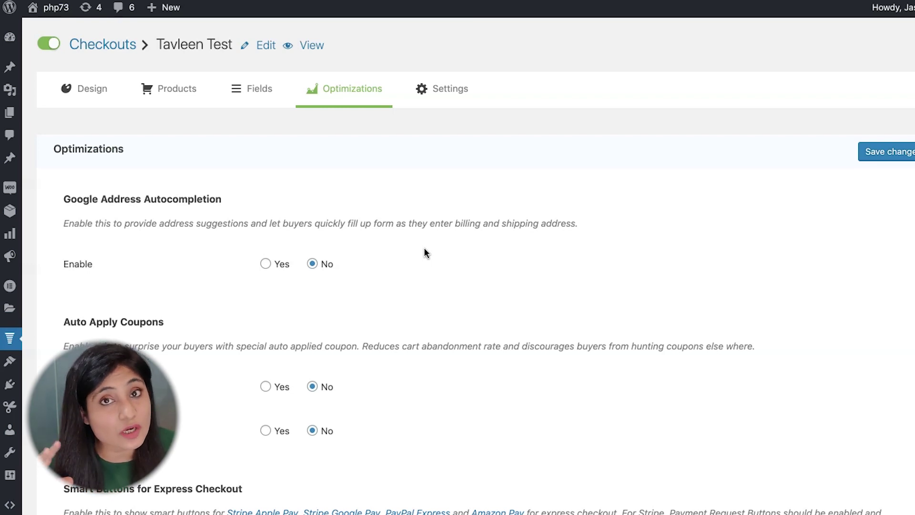
pyautogui.scroll(-2, 514, 305)
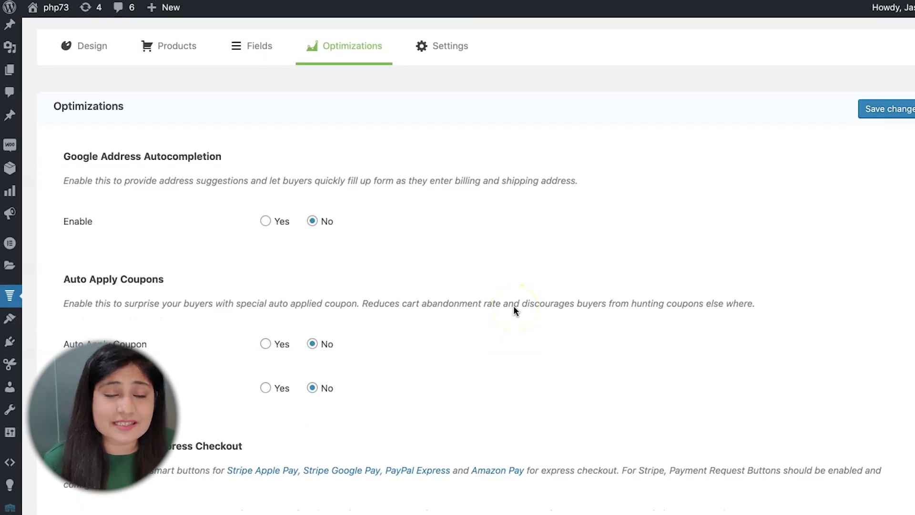
pyautogui.scroll(-4, 514, 308)
pyautogui.scroll(-1, 513, 309)
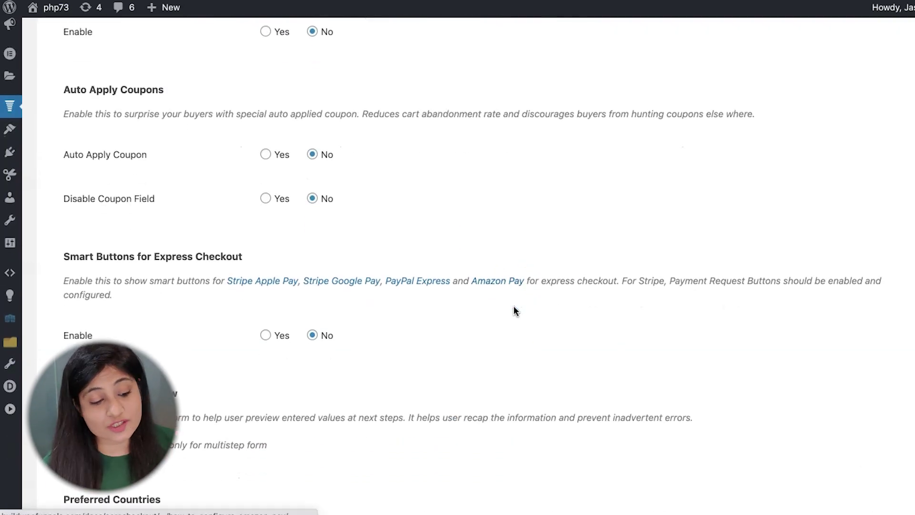
pyautogui.click(439, 317)
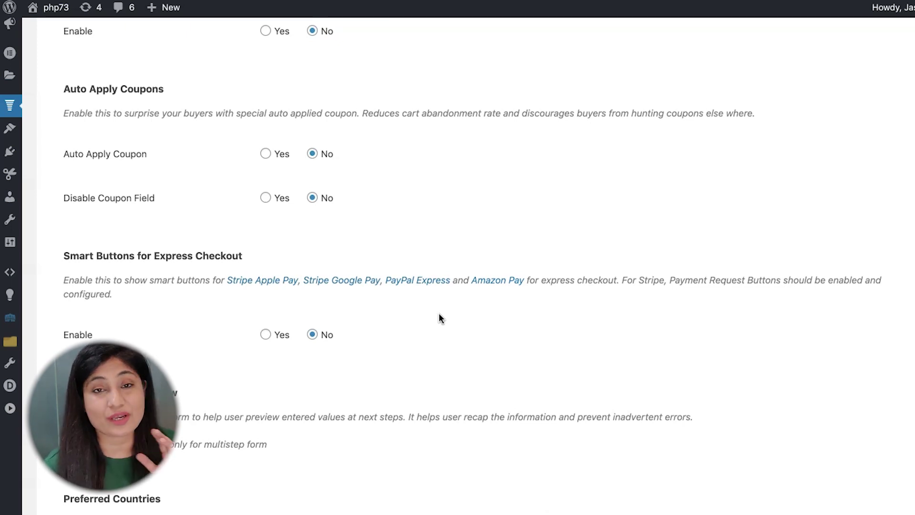
pyautogui.scroll(-4, 439, 315)
pyautogui.scroll(-1, 439, 314)
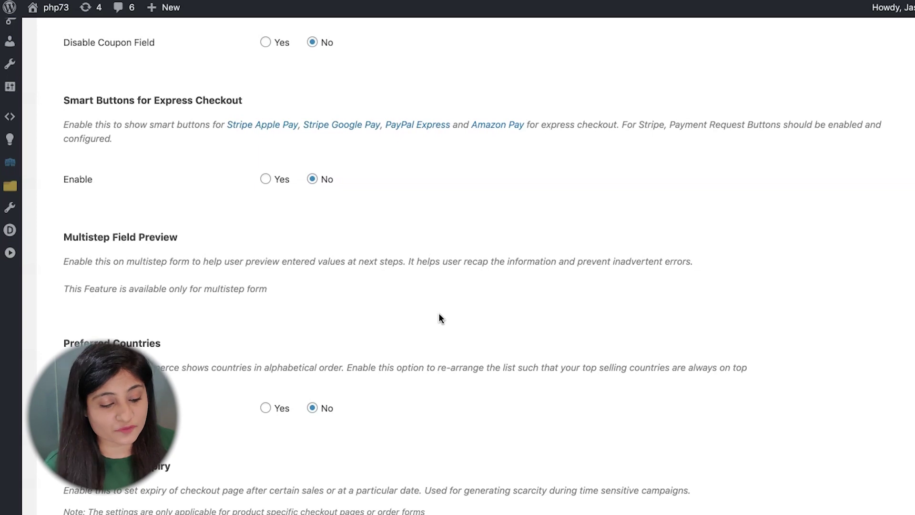
pyautogui.scroll(-2, 439, 314)
pyautogui.scroll(9, 439, 313)
pyautogui.scroll(-1, 439, 314)
pyautogui.scroll(-4, 439, 314)
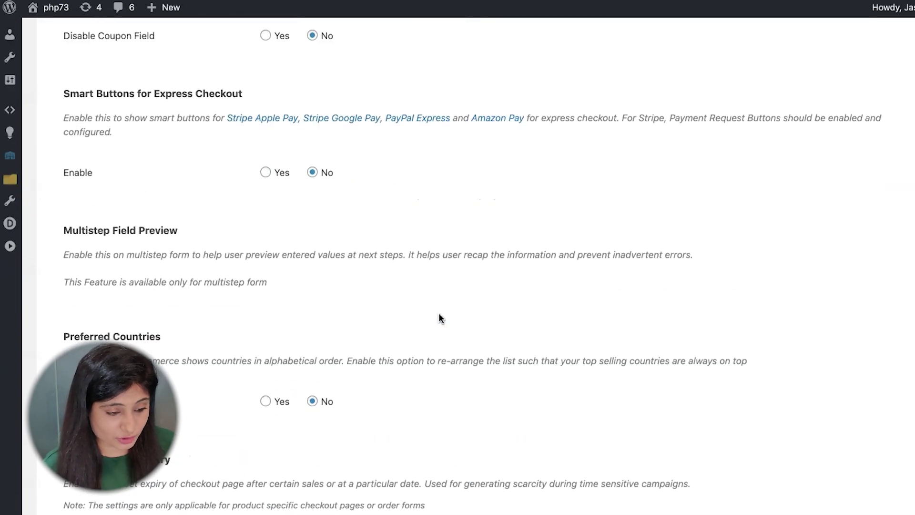
pyautogui.scroll(8, 439, 314)
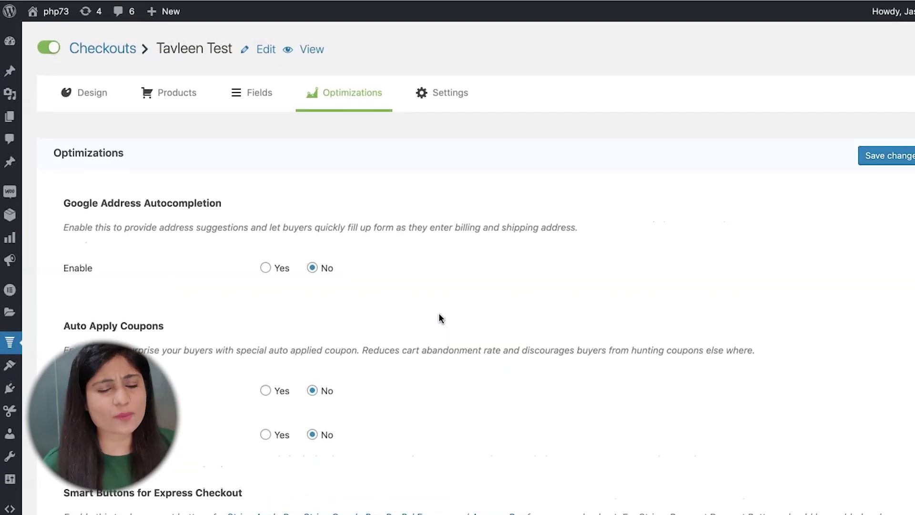